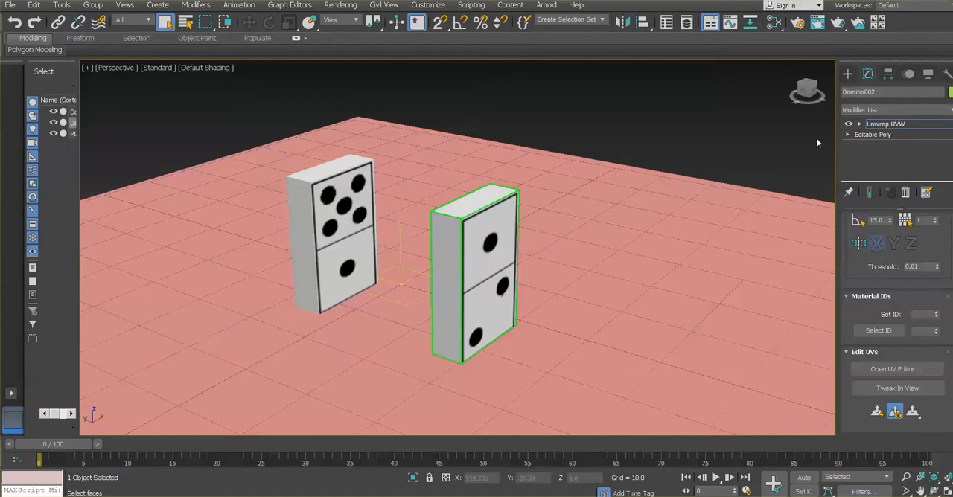
Check how Domino002 looks at the Editable Poly level beneath its Unwrap UVW modifier, then return to Unwrap UVW
{"action": "left_click", "coordinate": [873, 135]}
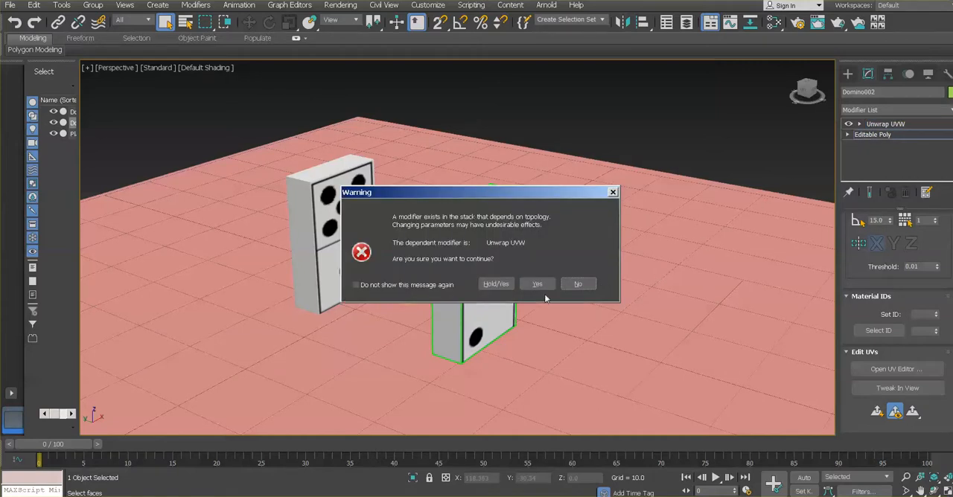
{"action": "left_click", "coordinate": [497, 286]}
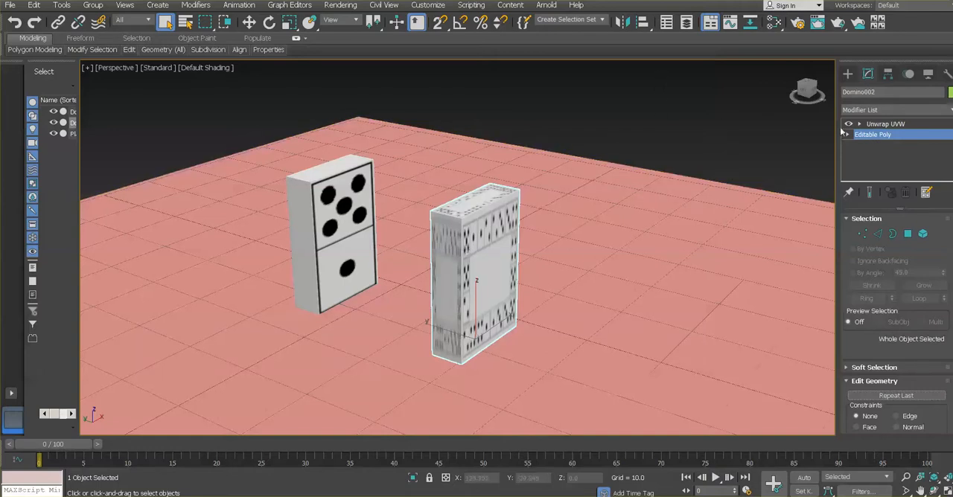
{"action": "left_click", "coordinate": [884, 126]}
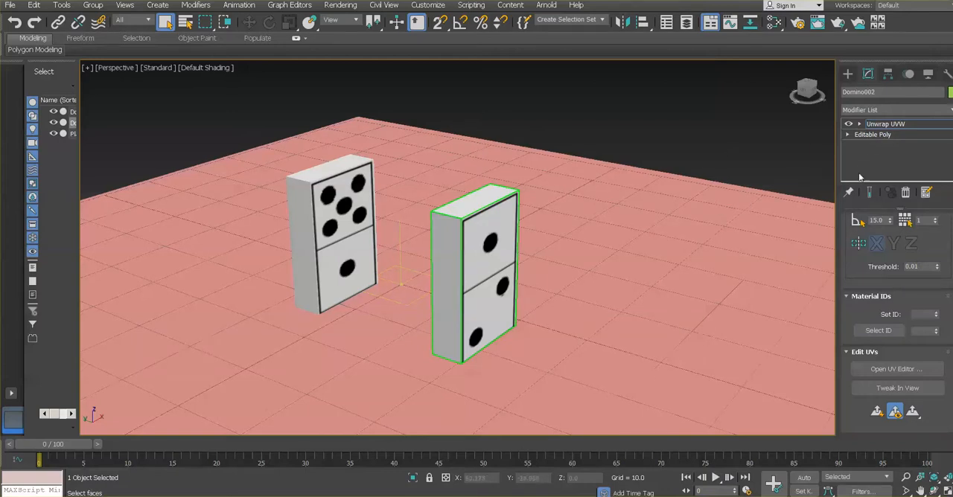
Collapse the entire modifier stack of Domino002, holding the scene as a safeguard
{"action": "right_click", "coordinate": [897, 154]}
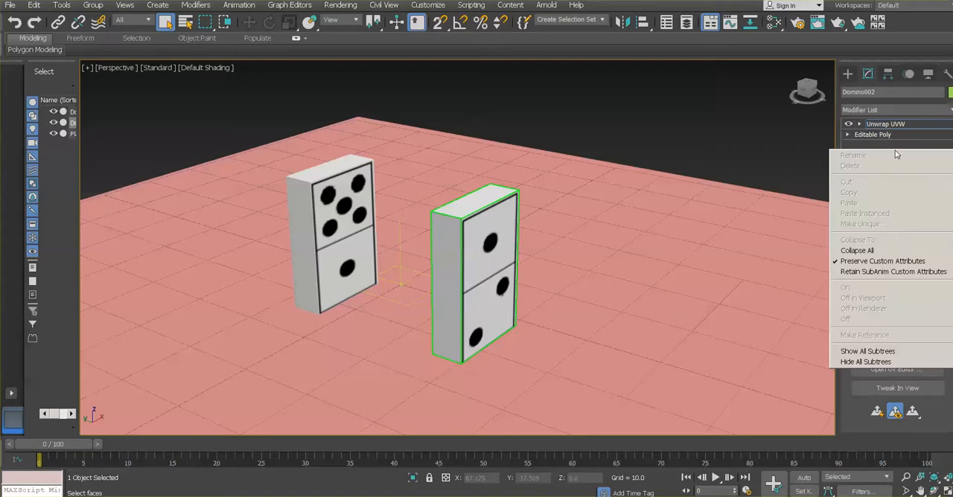
{"action": "left_click", "coordinate": [893, 251]}
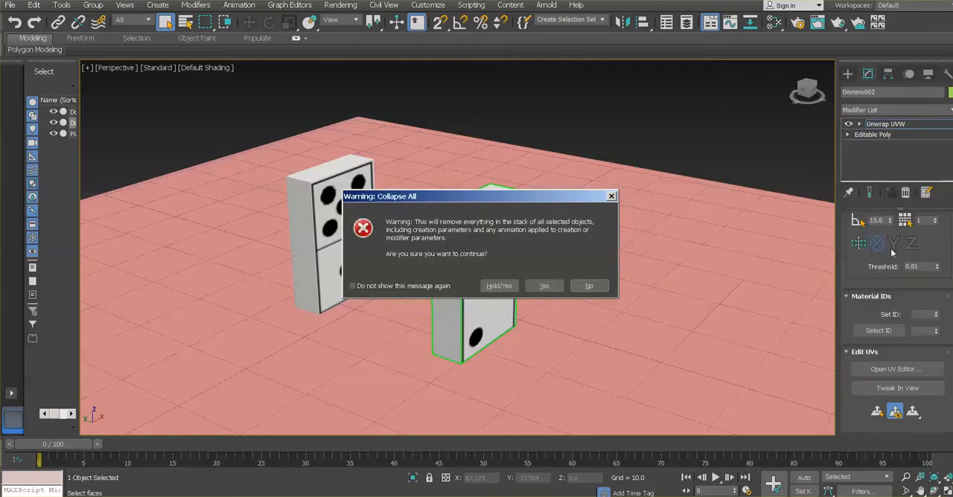
{"action": "left_click", "coordinate": [499, 286]}
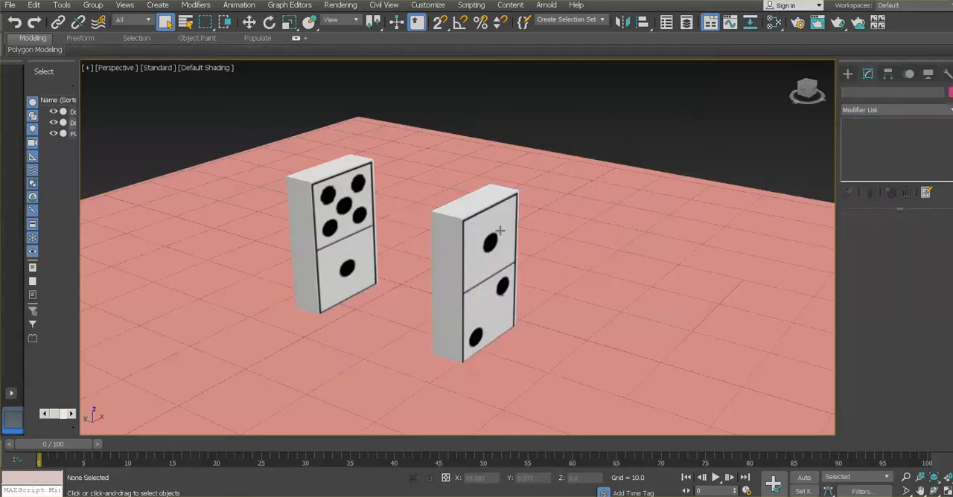
Try moving Domino002 across the plane, then undo the moves
{"action": "left_click", "coordinate": [249, 22]}
{"action": "left_click_drag", "start_coordinate": [438, 328], "coordinate": [464, 338]}
{"action": "left_click_drag", "start_coordinate": [527, 332], "coordinate": [497, 349]}
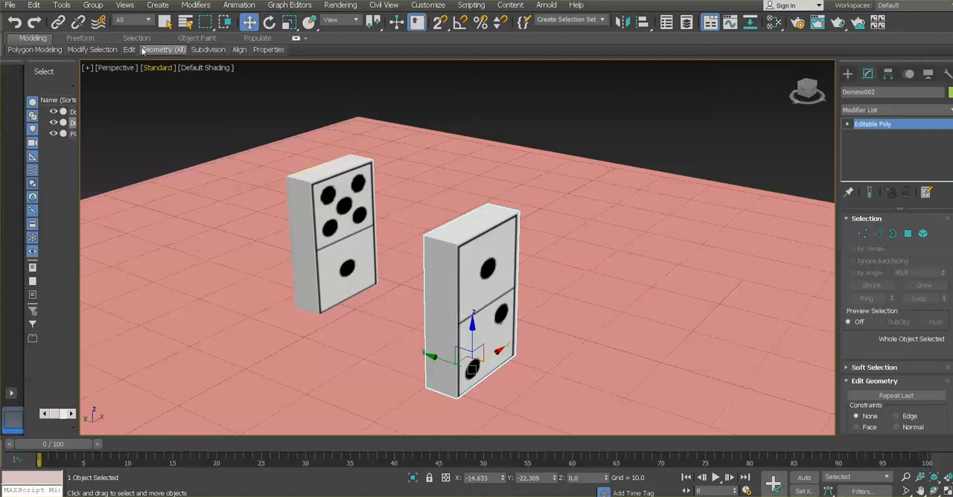
{"action": "left_click", "coordinate": [15, 22]}
{"action": "left_click", "coordinate": [14, 23]}
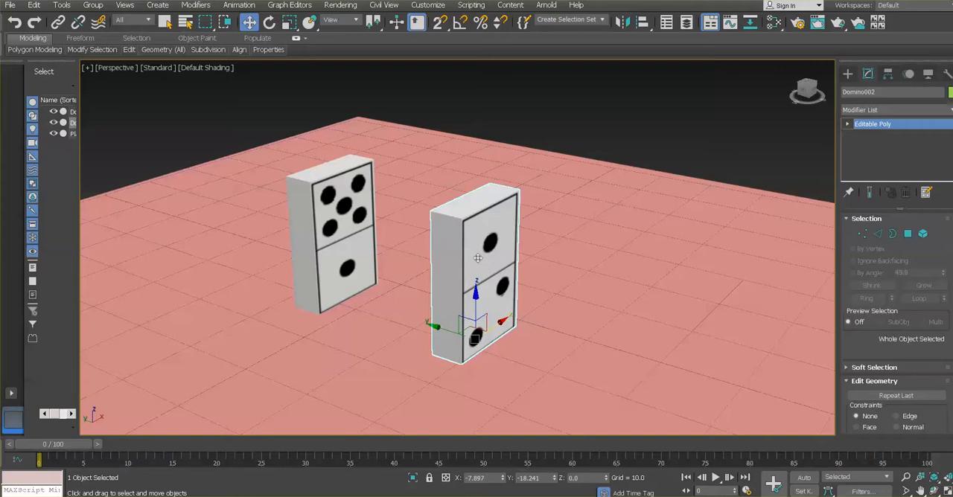
Collapse the entire modifier stack of Domino001, holding the scene as a safeguard
{"action": "left_click", "coordinate": [354, 257]}
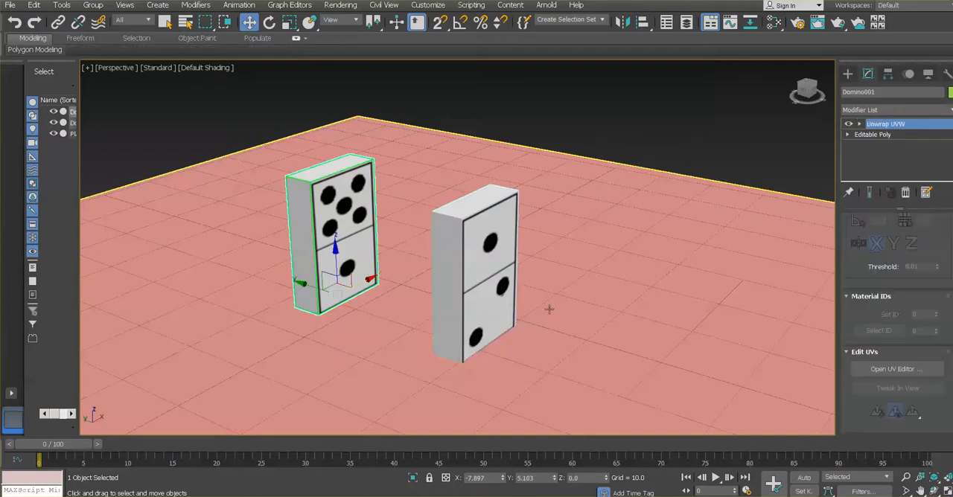
{"action": "right_click", "coordinate": [897, 151]}
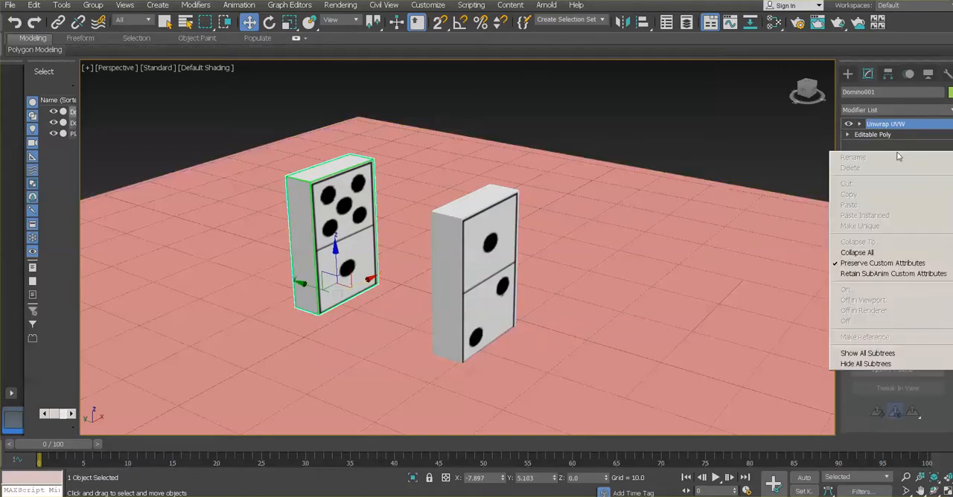
{"action": "left_click", "coordinate": [878, 255]}
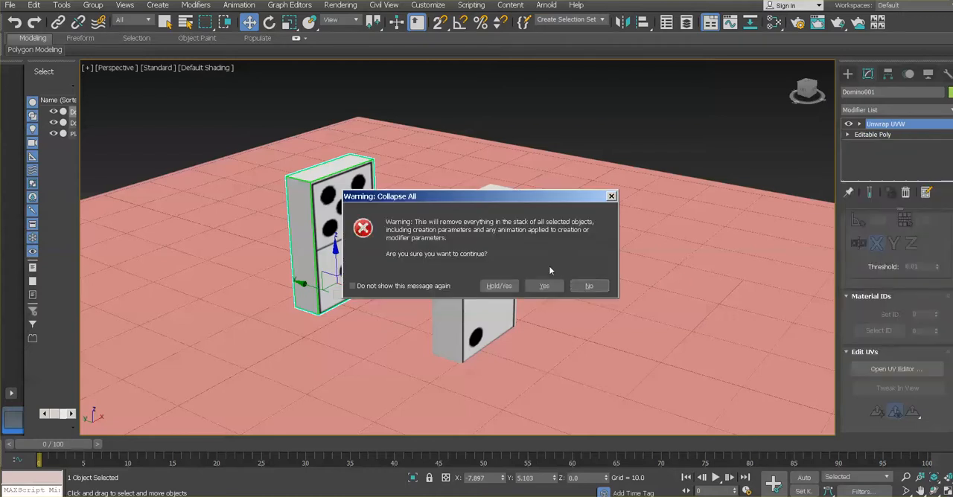
{"action": "left_click", "coordinate": [507, 287]}
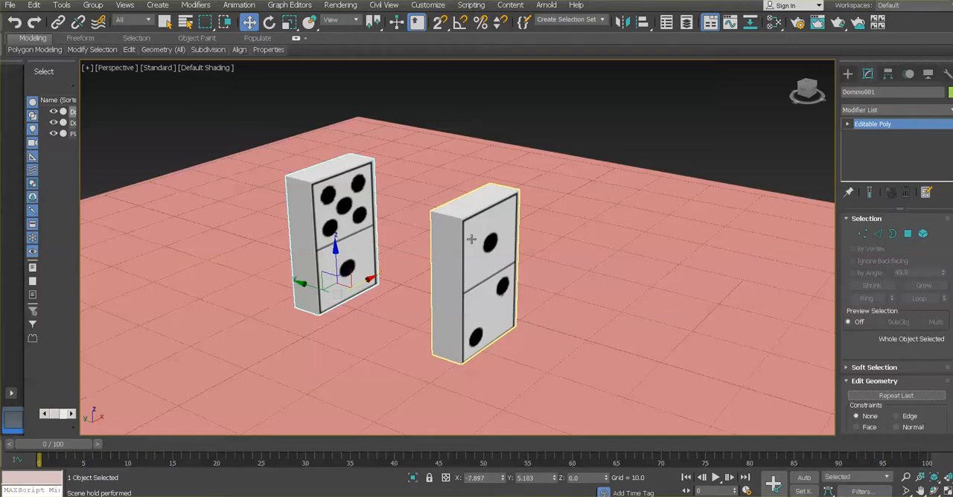
Move Domino001 along the Y axis closer to Domino002, to about Y -5.8
{"action": "key", "text": "ctrl+r"}
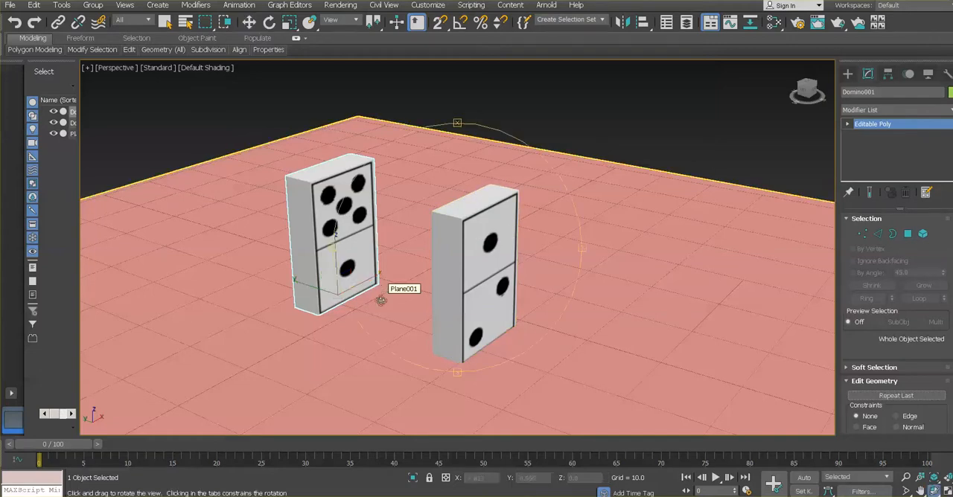
{"action": "left_click_drag", "start_coordinate": [427, 279], "coordinate": [468, 281]}
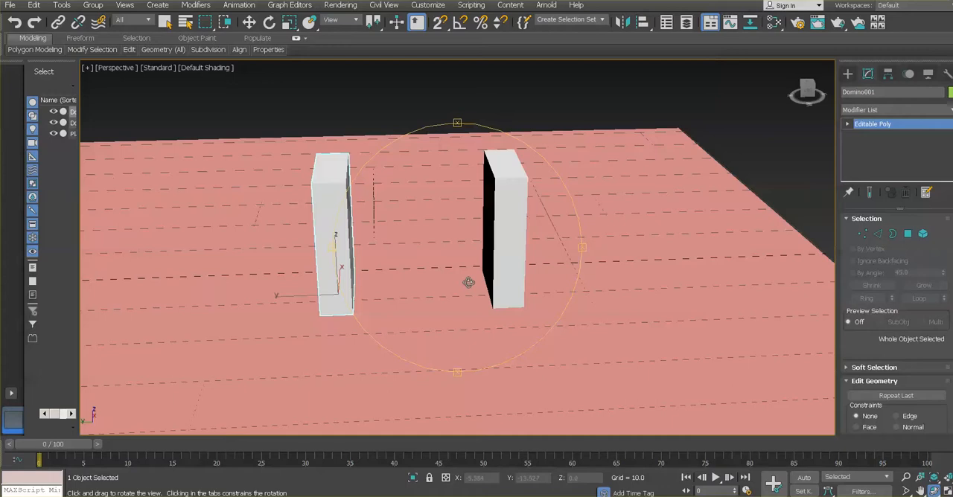
{"action": "key", "text": "w"}
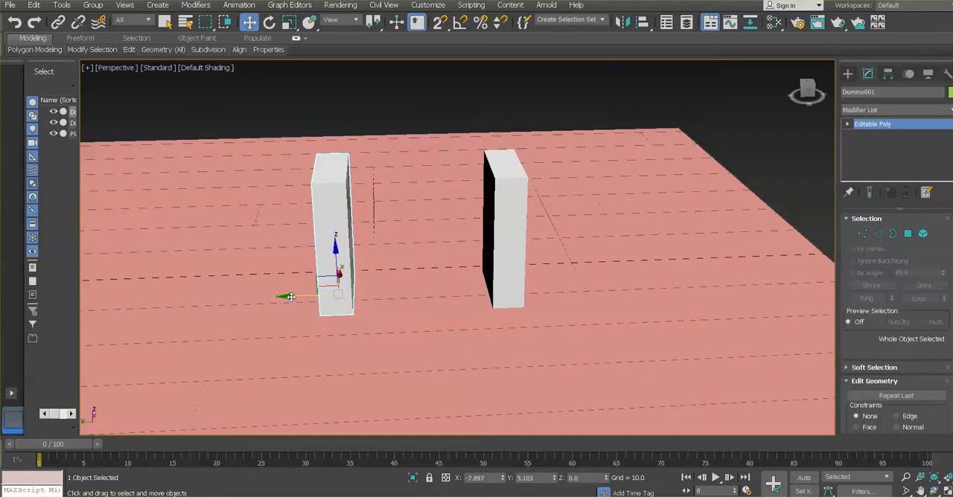
{"action": "left_click_drag", "start_coordinate": [292, 299], "coordinate": [369, 299]}
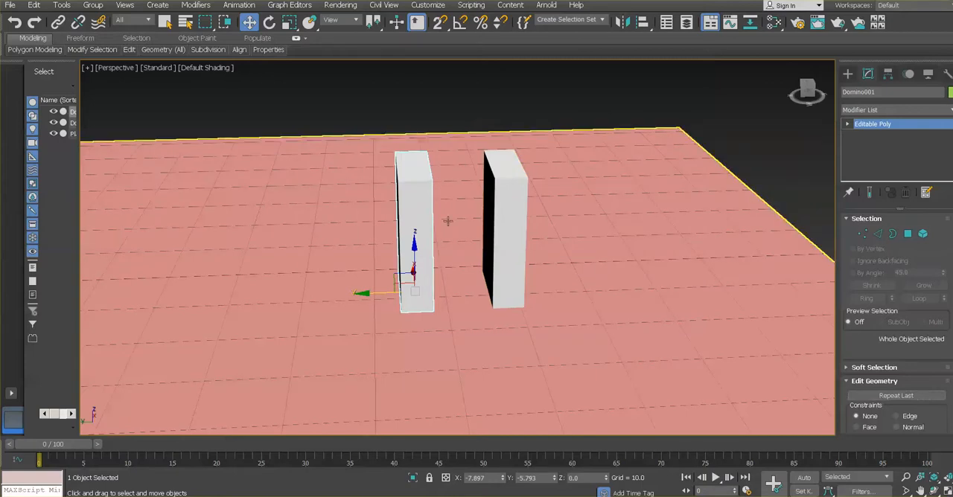
Lower the ground plane slightly beneath the dominoes, to about Z -0.17
{"action": "key", "text": "ctrl+r"}
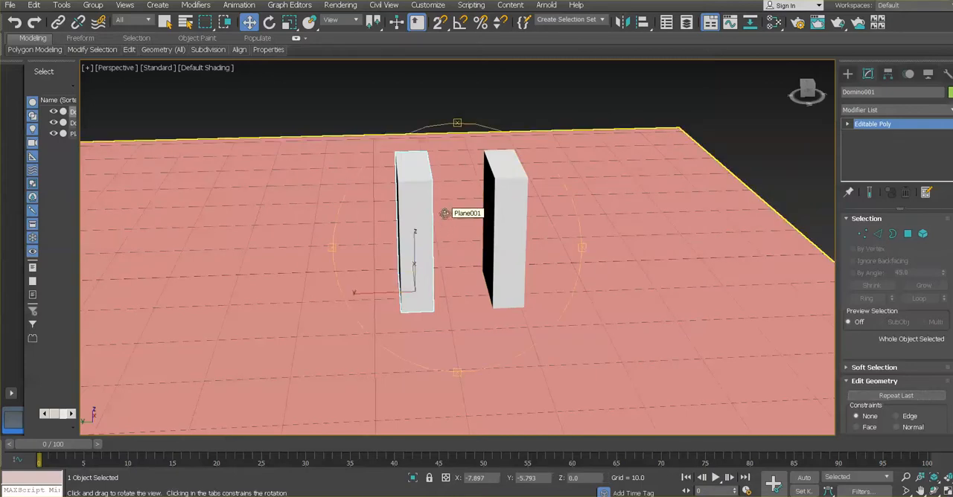
{"action": "left_click_drag", "start_coordinate": [519, 230], "coordinate": [484, 234]}
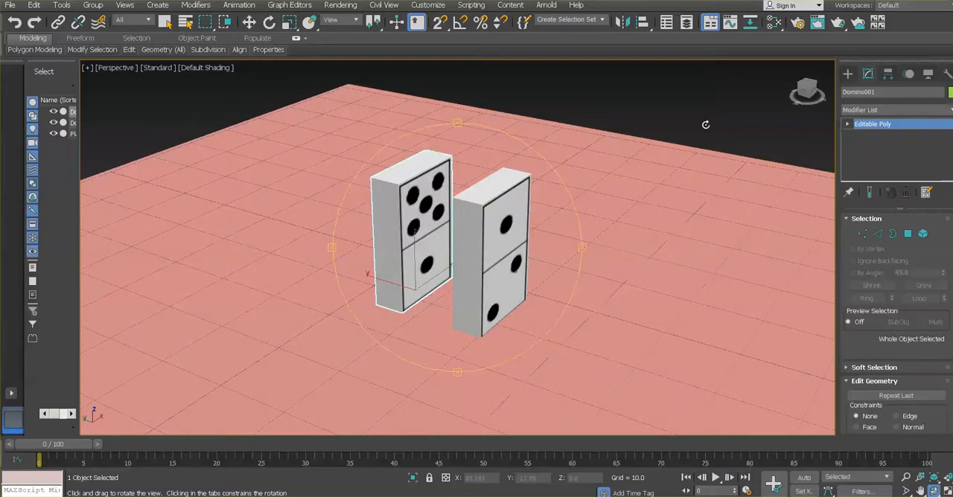
{"action": "key", "text": "w"}
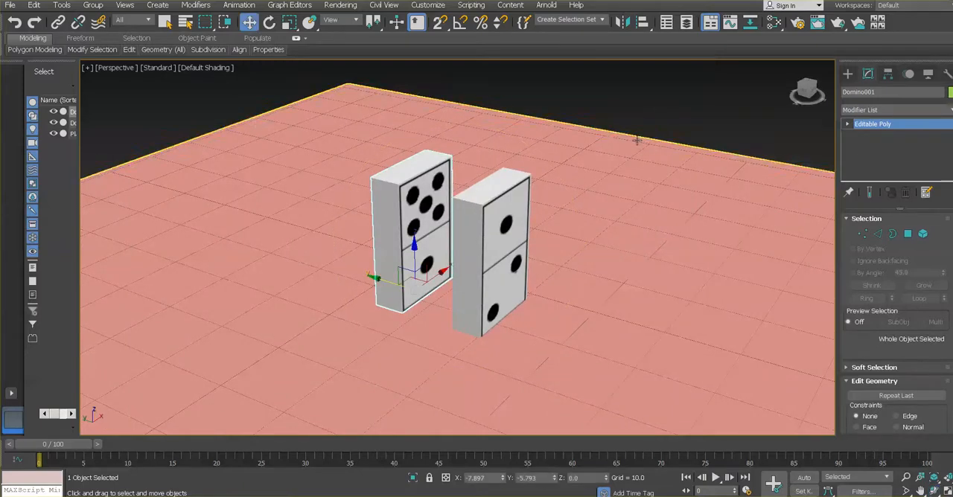
{"action": "left_click", "coordinate": [615, 307]}
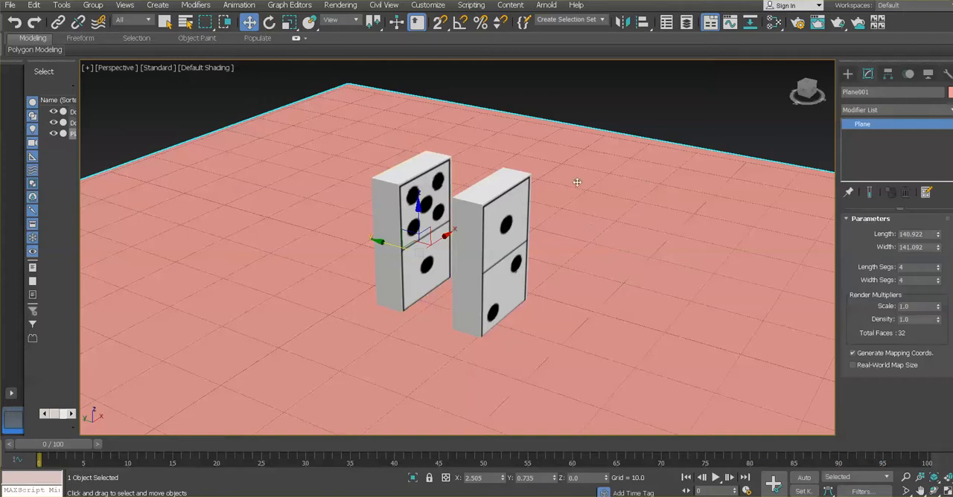
{"action": "left_click_drag", "start_coordinate": [418, 209], "coordinate": [418, 209]}
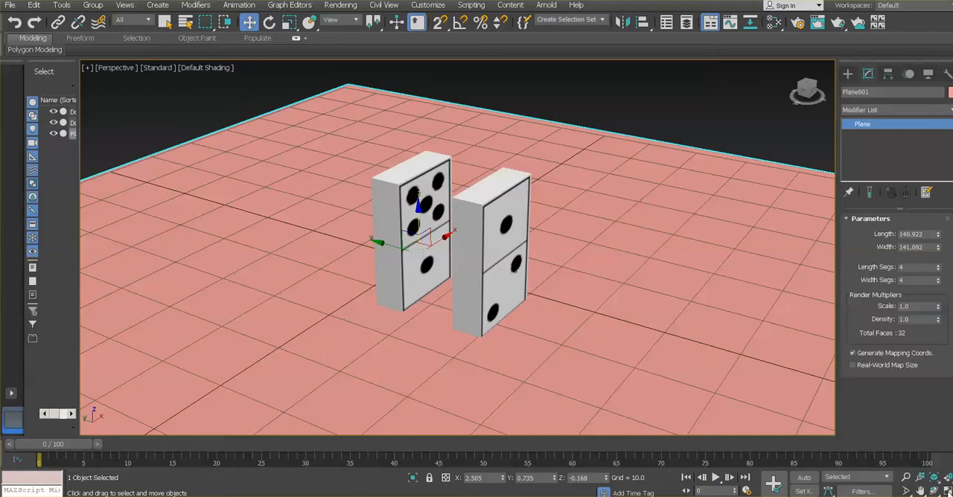
Raise the ground plane to about Z -0.022, just under the domino bases, using the Left view as reference, and deselect it
{"action": "key", "text": "alt+w"}
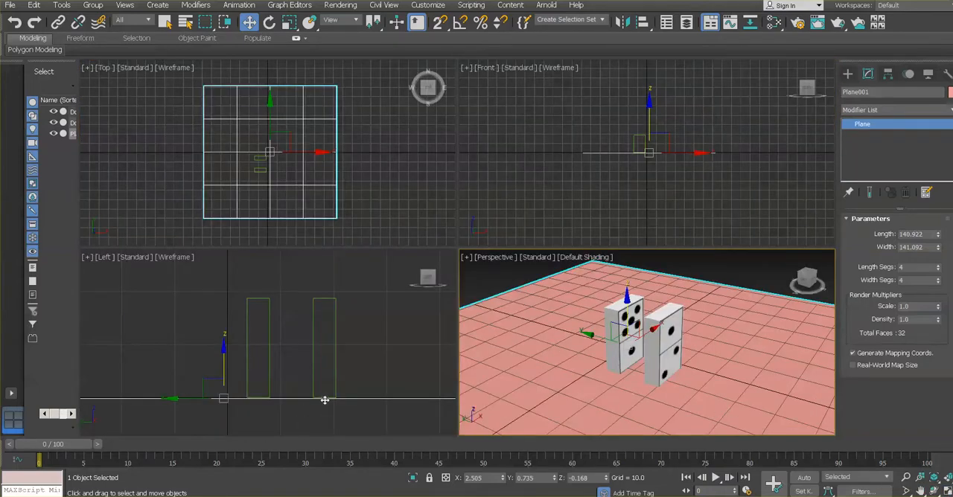
{"action": "scroll", "coordinate": [324, 401], "scroll_direction": "up", "scroll_amount": 4}
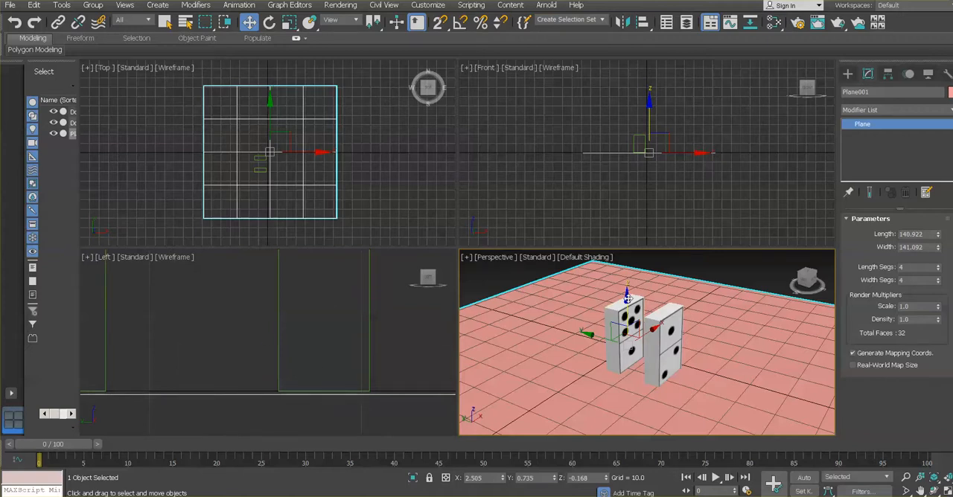
{"action": "left_click_drag", "start_coordinate": [627, 299], "coordinate": [628, 297]}
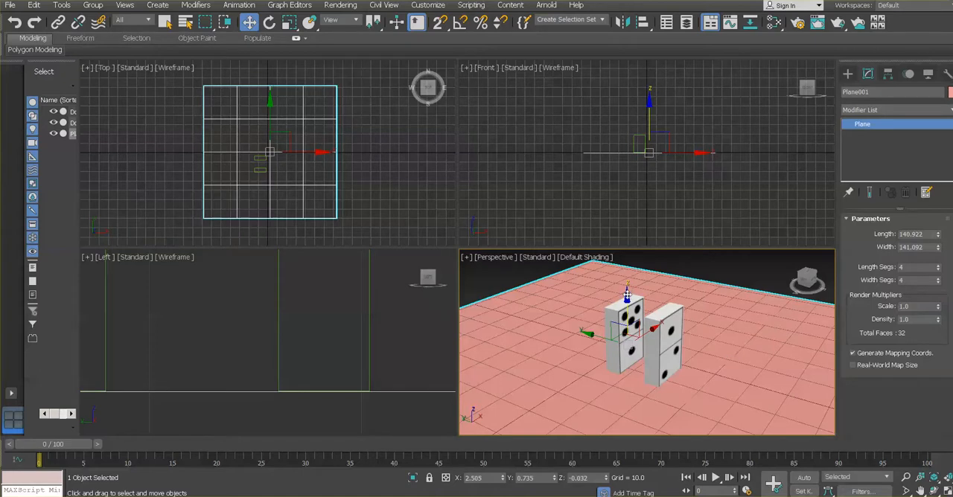
{"action": "left_click_drag", "start_coordinate": [627, 296], "coordinate": [627, 293]}
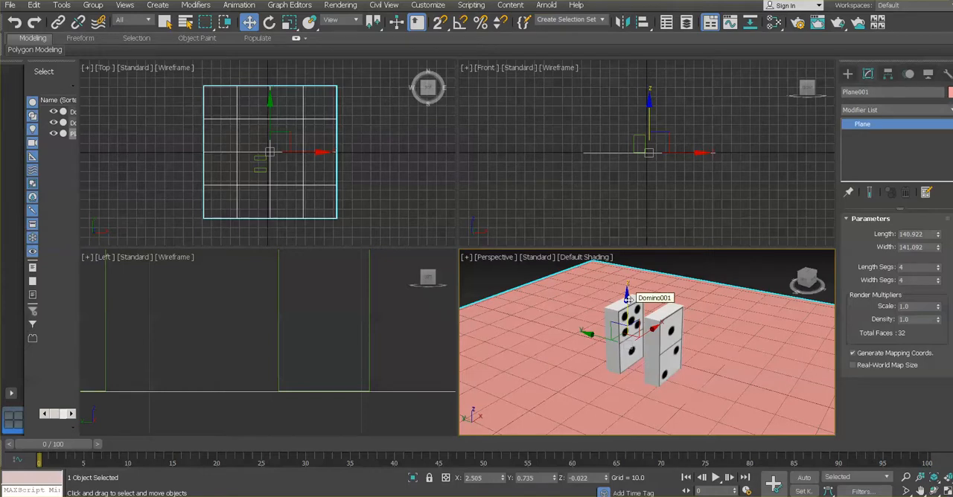
{"action": "mouse_move", "coordinate": [628, 298]}
{"action": "left_mouse_down"}
{"action": "mouse_move", "coordinate": [628, 320]}
{"action": "mouse_move", "coordinate": [621, 264]}
{"action": "mouse_move", "coordinate": [620, 298]}
{"action": "left_mouse_up"}
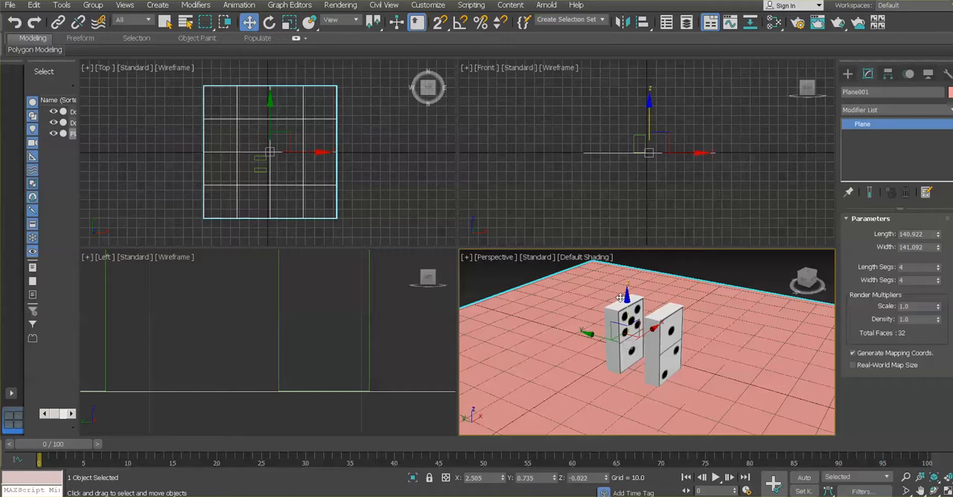
{"action": "left_click", "coordinate": [754, 272]}
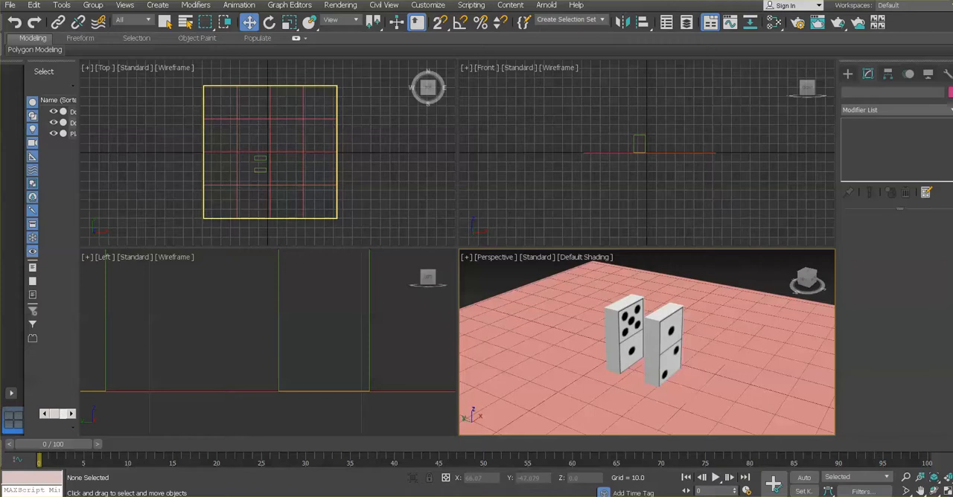
Try rotating Domino001 about 25 degrees around its X axis toward Domino002, then undo the rotation
{"action": "key", "text": "alt+w"}
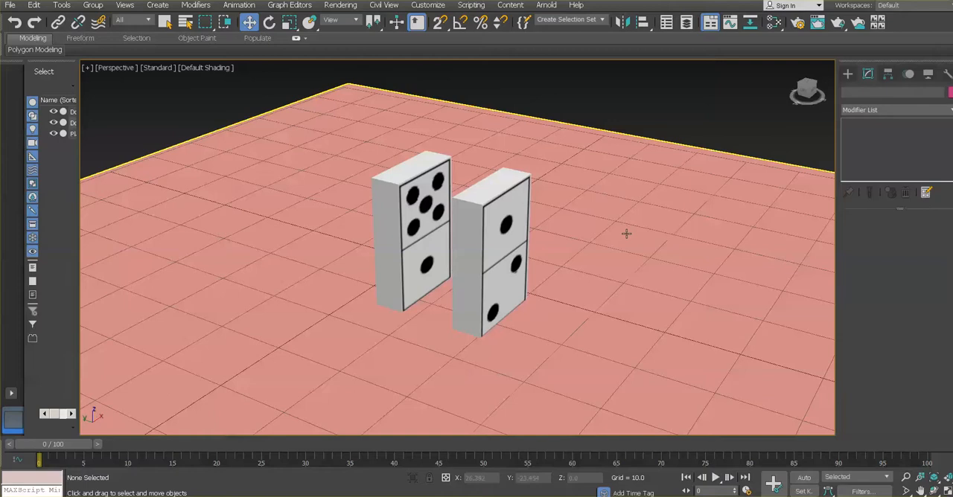
{"action": "key", "text": "ctrl+r"}
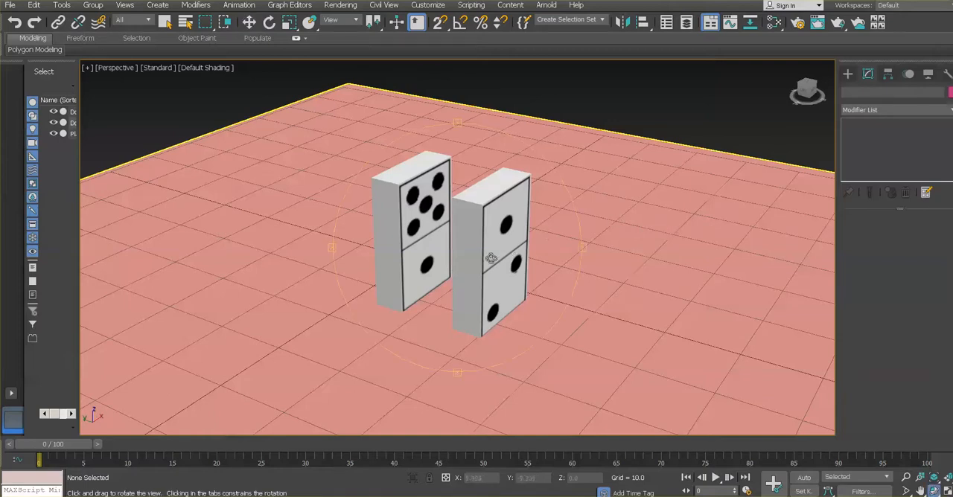
{"action": "left_click_drag", "start_coordinate": [490, 261], "coordinate": [467, 255]}
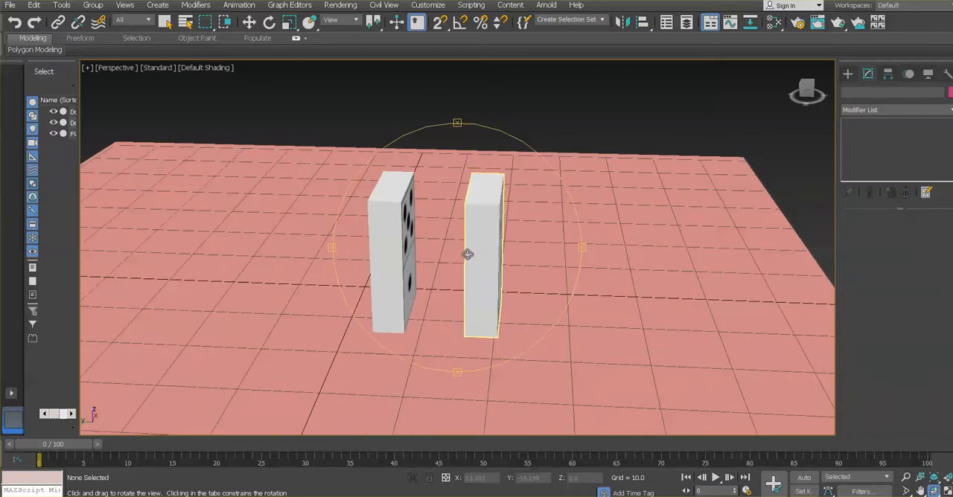
{"action": "key", "text": "w"}
{"action": "left_click", "coordinate": [402, 217]}
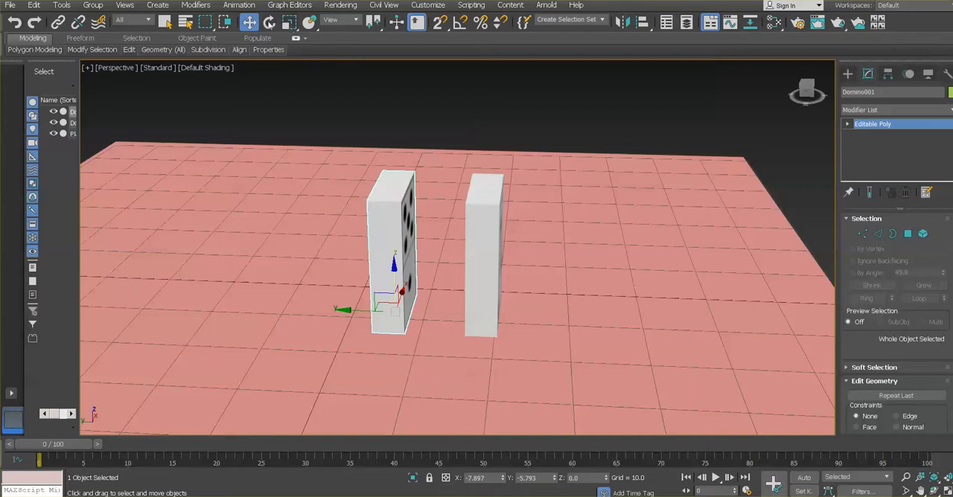
{"action": "left_click", "coordinate": [270, 23]}
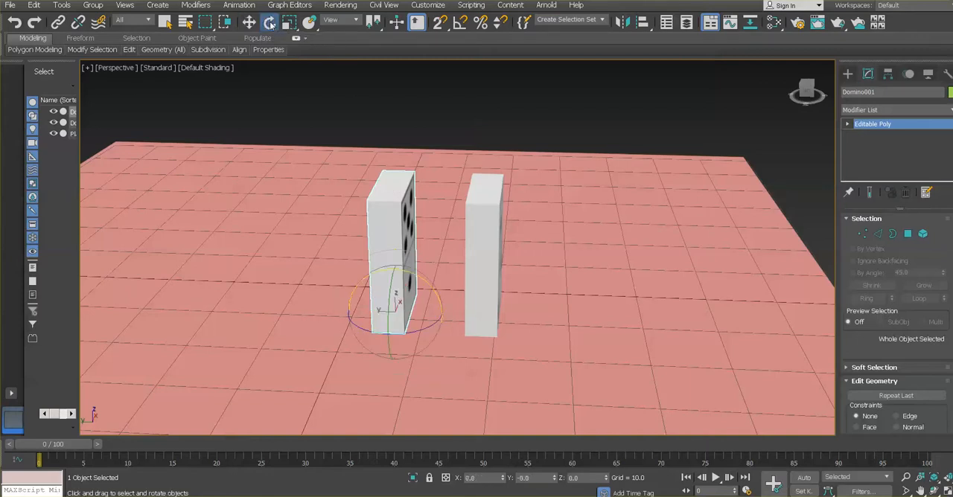
{"action": "mouse_move", "coordinate": [421, 278]}
{"action": "left_mouse_down"}
{"action": "mouse_move", "coordinate": [441, 285]}
{"action": "mouse_move", "coordinate": [451, 309]}
{"action": "mouse_move", "coordinate": [414, 282]}
{"action": "mouse_move", "coordinate": [431, 292]}
{"action": "mouse_move", "coordinate": [426, 287]}
{"action": "left_mouse_up"}
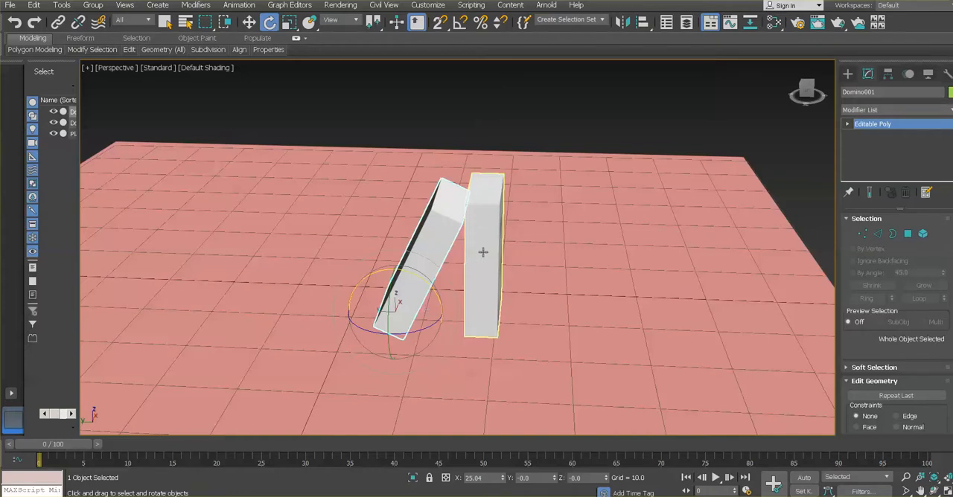
{"action": "key", "text": "ctrl+z"}
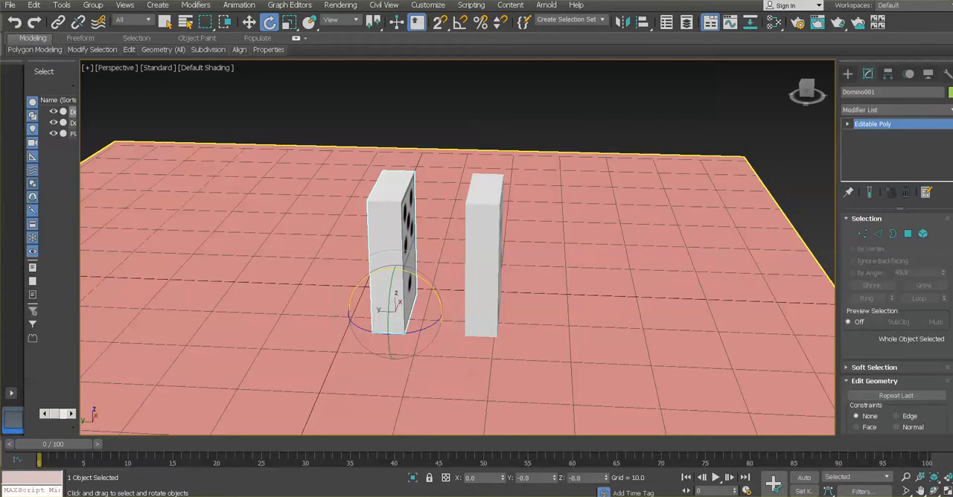
Move only the pivot of Domino001 along Y to its lower corner nearest Domino002, at about Y -7.937, using the Left view
{"action": "key", "text": "alt+w"}
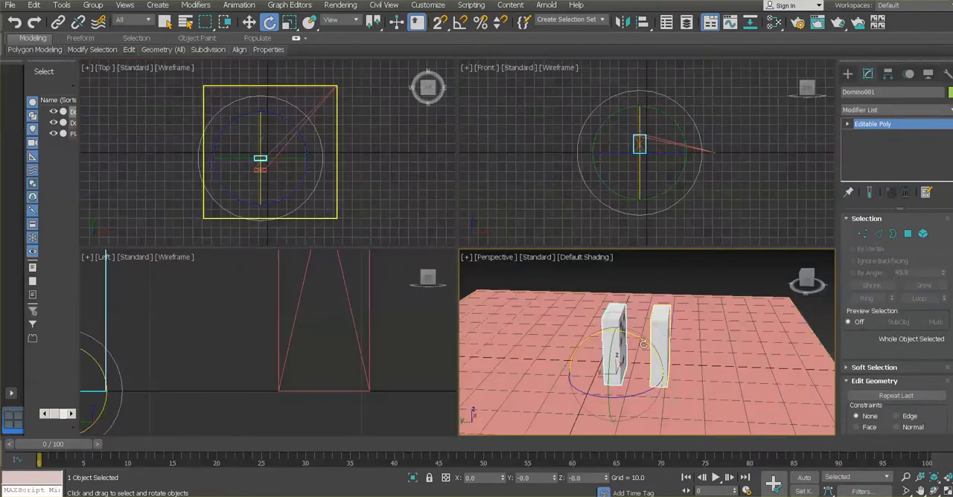
{"action": "middle_click_drag", "start_coordinate": [230, 319], "coordinate": [342, 330]}
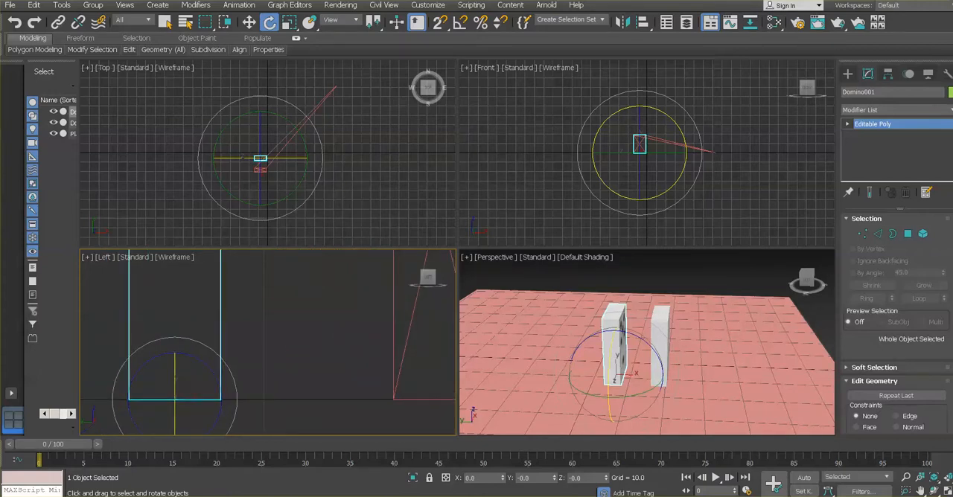
{"action": "left_click", "coordinate": [947, 492]}
{"action": "middle_click_drag", "start_coordinate": [578, 309], "coordinate": [532, 320]}
{"action": "scroll", "coordinate": [558, 314], "scroll_direction": "down", "scroll_amount": 2}
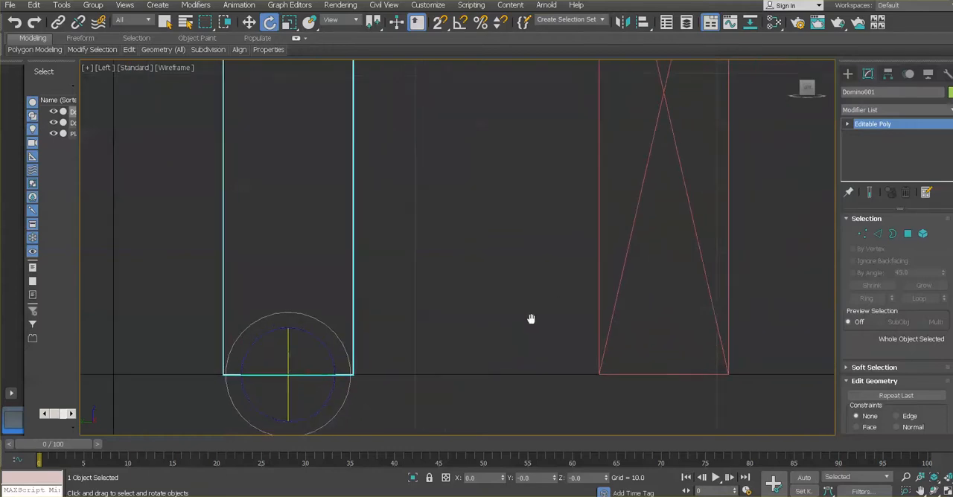
{"action": "scroll", "coordinate": [532, 324], "scroll_direction": "up", "scroll_amount": 2}
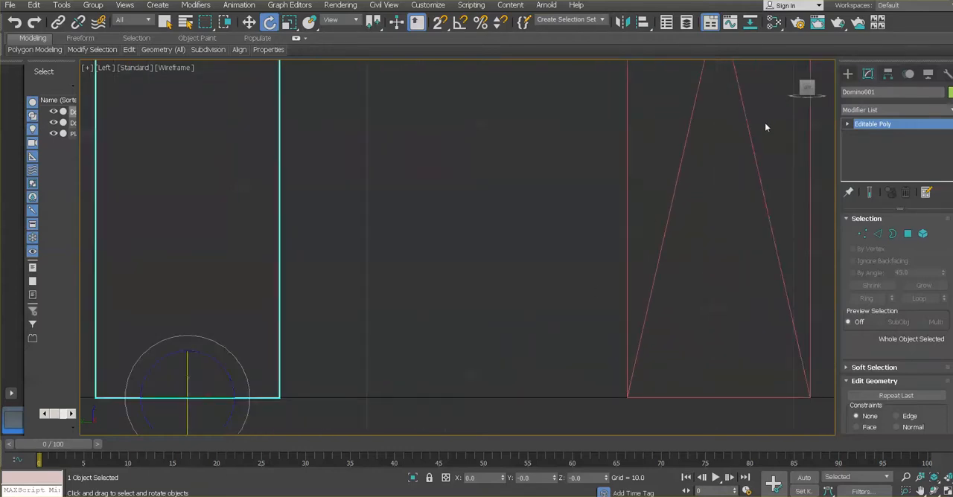
{"action": "left_click", "coordinate": [909, 75]}
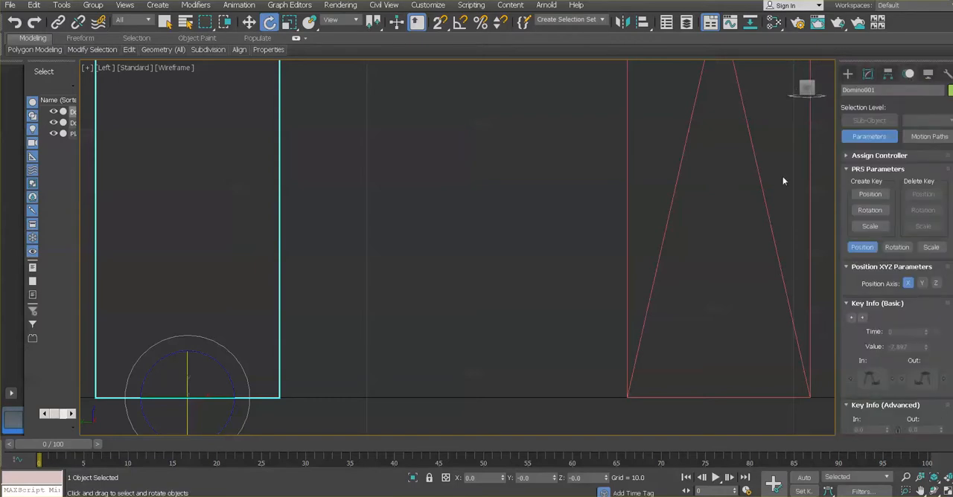
{"action": "left_click", "coordinate": [886, 76]}
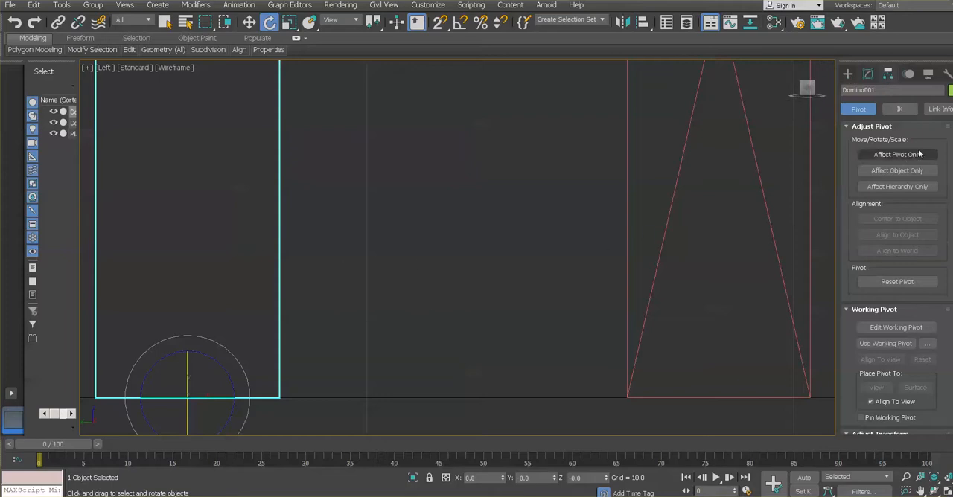
{"action": "left_click", "coordinate": [249, 23]}
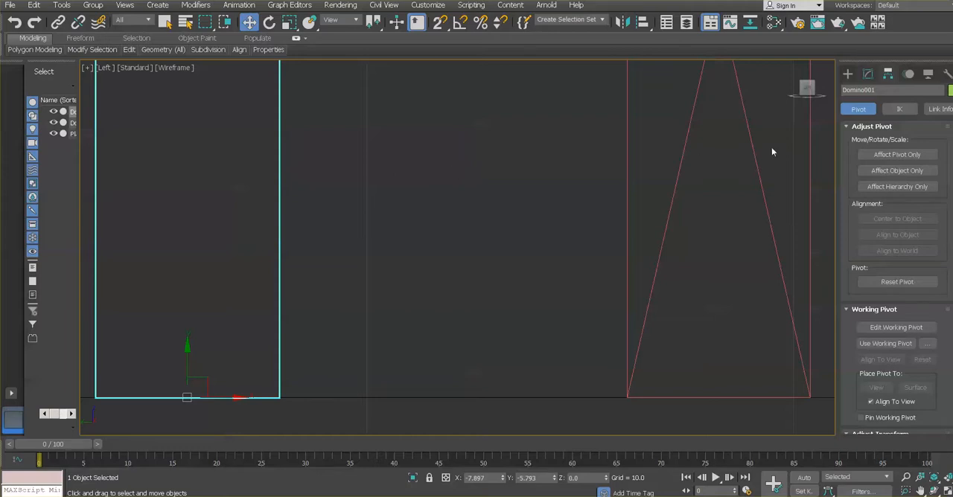
{"action": "left_click", "coordinate": [891, 154]}
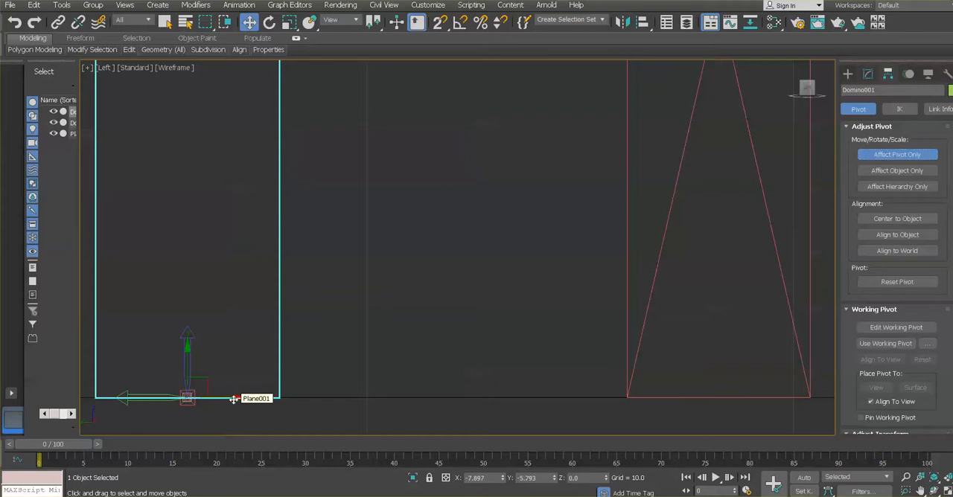
{"action": "left_click_drag", "start_coordinate": [237, 397], "coordinate": [326, 402]}
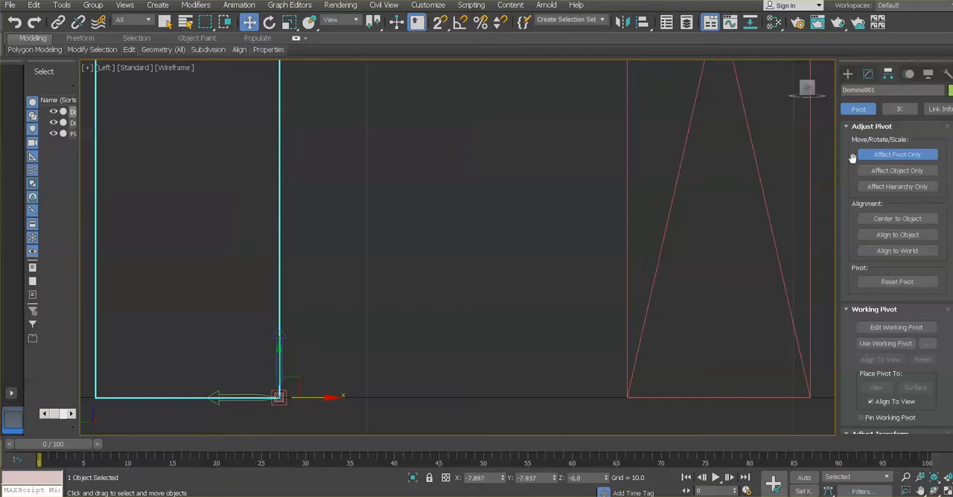
{"action": "left_click", "coordinate": [884, 156]}
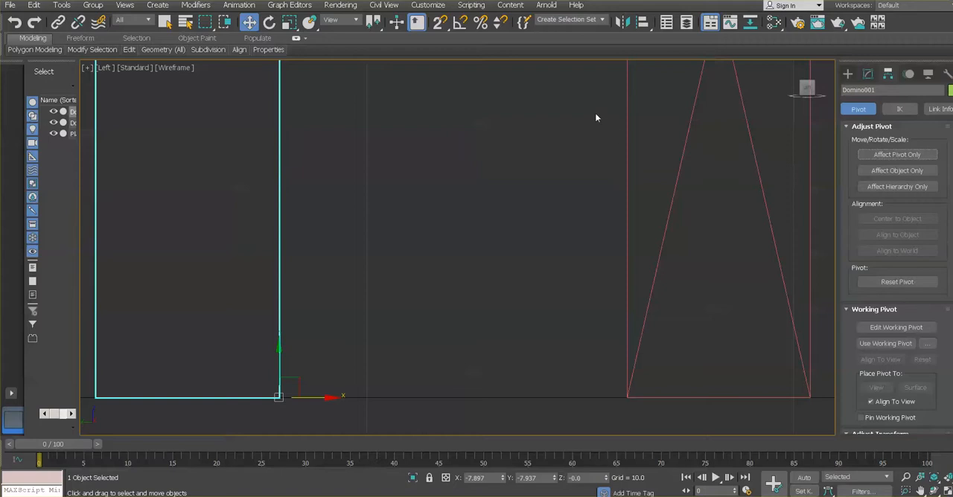
Try tipping Domino001 about 27 degrees toward Domino002 around its corner pivot in the Left view
{"action": "left_click", "coordinate": [270, 22]}
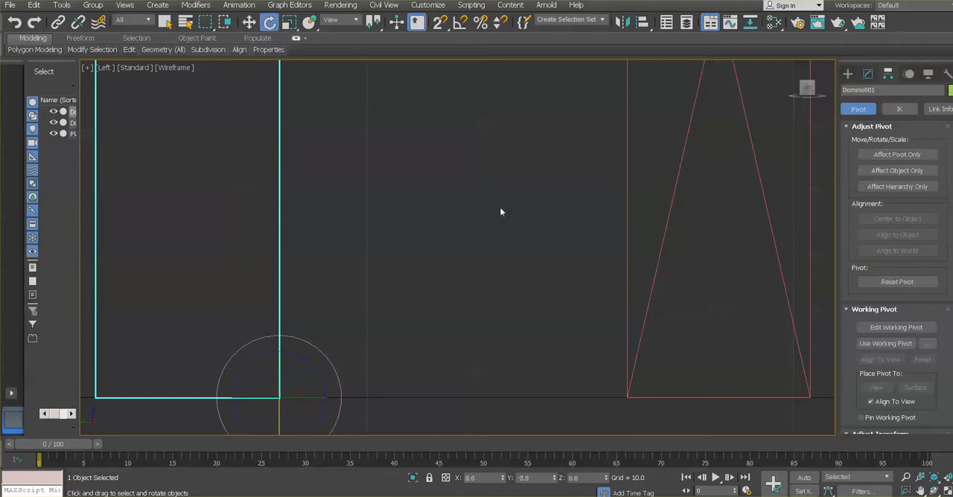
{"action": "scroll", "coordinate": [500, 213], "scroll_direction": "down", "scroll_amount": 2}
{"action": "middle_click_drag", "start_coordinate": [507, 179], "coordinate": [477, 213]}
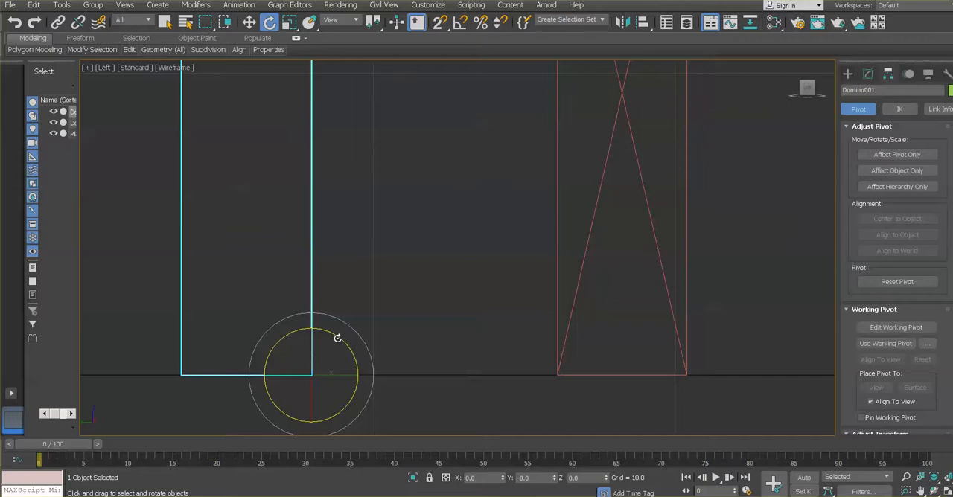
{"action": "left_click_drag", "start_coordinate": [337, 339], "coordinate": [375, 342]}
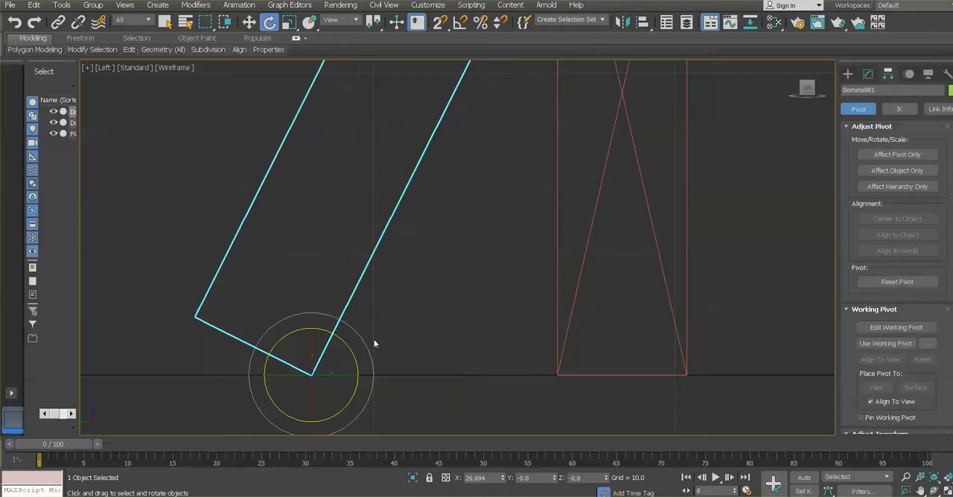
Try rotating Domino002 about 36 degrees away from Domino001, and undo the rotations of both dominoes
{"action": "left_click", "coordinate": [689, 242]}
{"action": "left_click", "coordinate": [687, 243]}
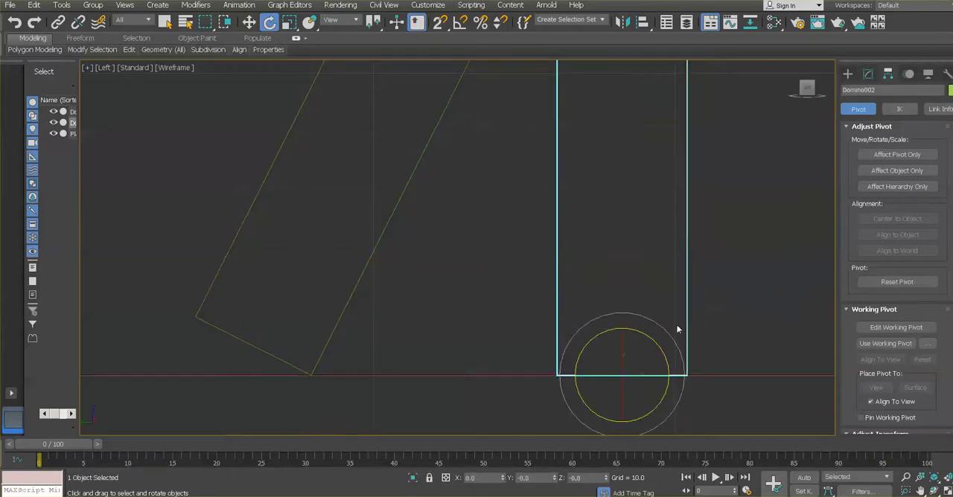
{"action": "left_click_drag", "start_coordinate": [653, 342], "coordinate": [685, 363]}
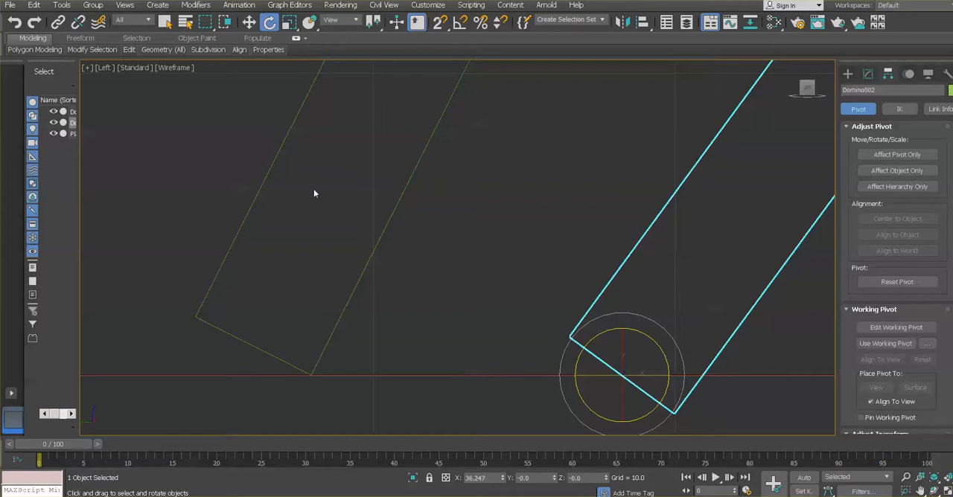
{"action": "left_click", "coordinate": [15, 22]}
{"action": "left_click", "coordinate": [15, 23]}
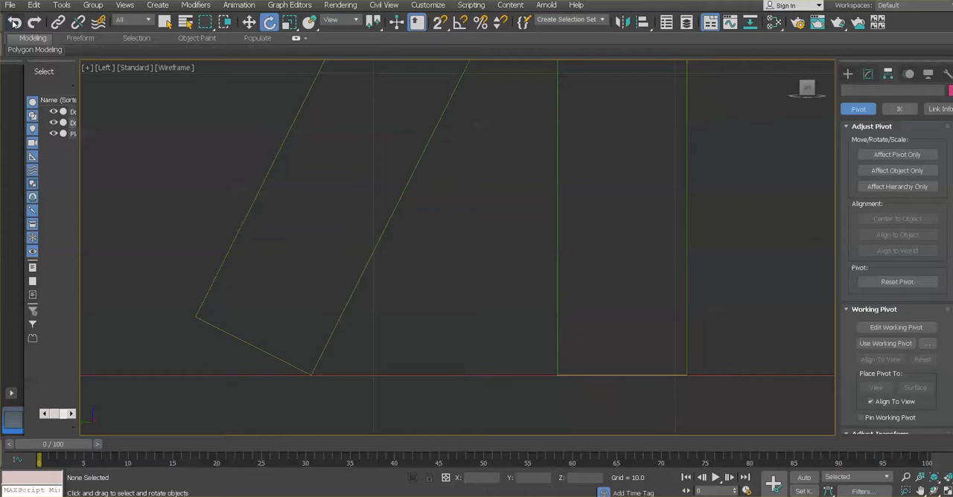
{"action": "left_click", "coordinate": [15, 22]}
{"action": "left_click", "coordinate": [15, 23]}
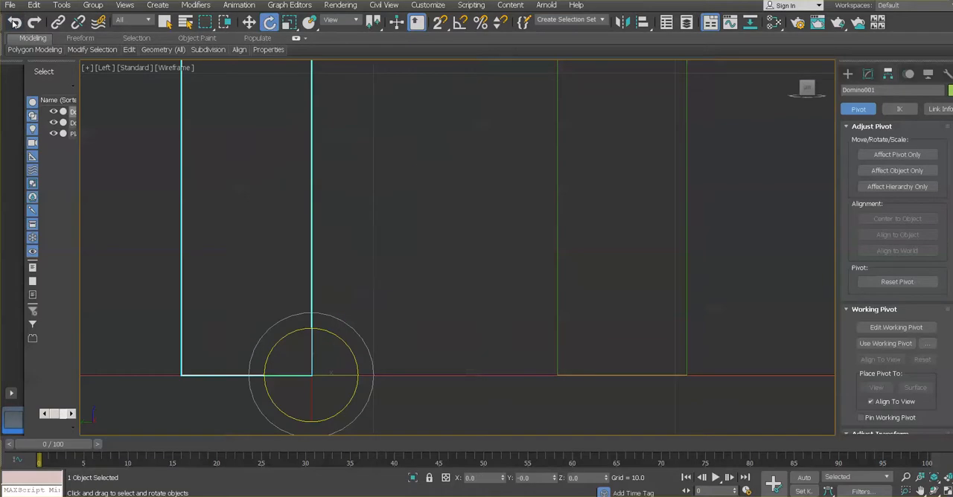
Move only the pivot of Domino002 along Y to its lower corner farthest from Domino001, at about Y -20.385
{"action": "left_click", "coordinate": [688, 169]}
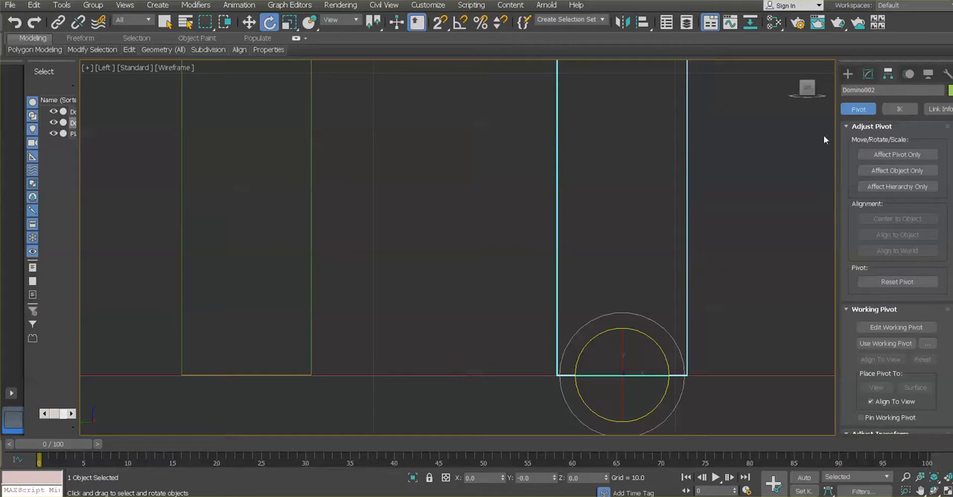
{"action": "left_click", "coordinate": [878, 154]}
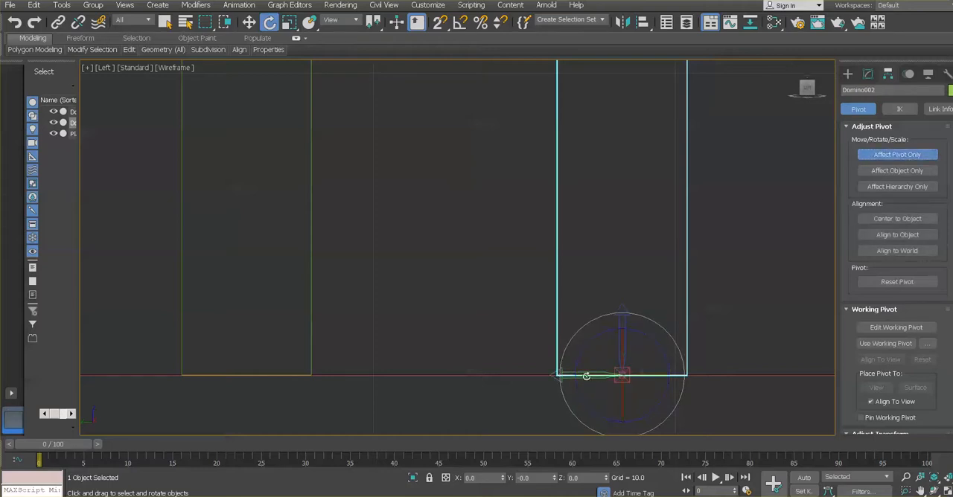
{"action": "left_click_drag", "start_coordinate": [560, 375], "coordinate": [563, 378]}
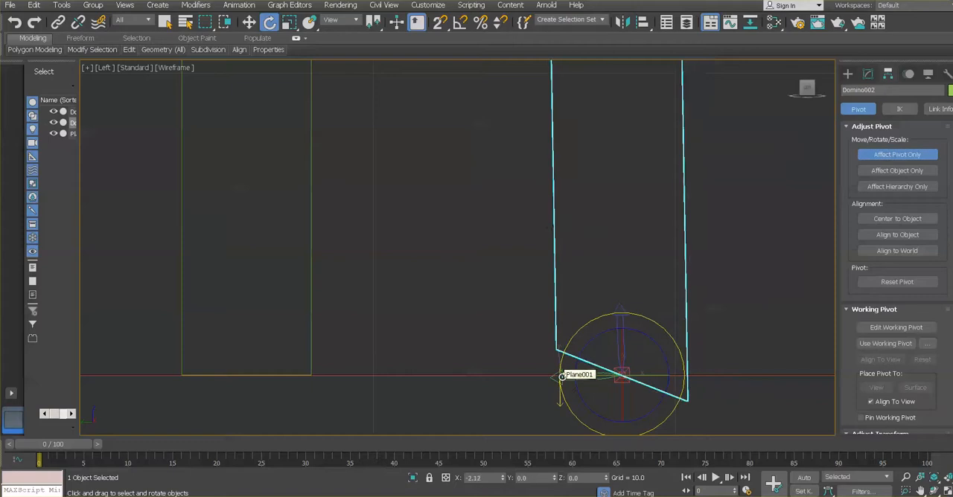
{"action": "key", "text": "ctrl+z"}
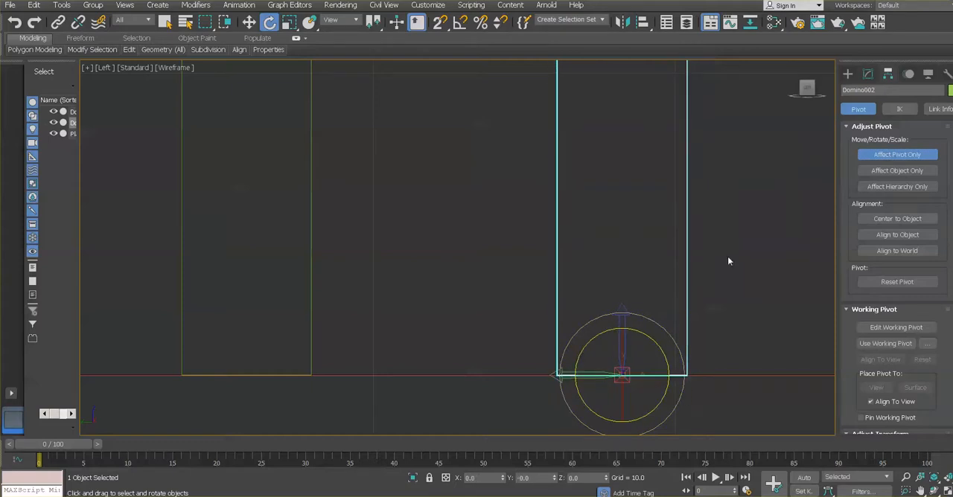
{"action": "scroll", "coordinate": [586, 390], "scroll_direction": "up", "scroll_amount": 3}
{"action": "scroll", "coordinate": [585, 389], "scroll_direction": "up", "scroll_amount": 2}
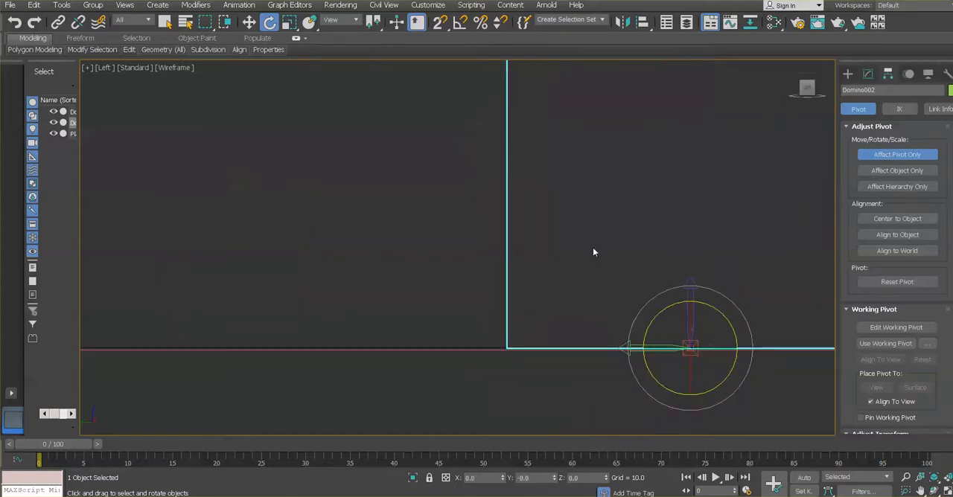
{"action": "left_click", "coordinate": [250, 23]}
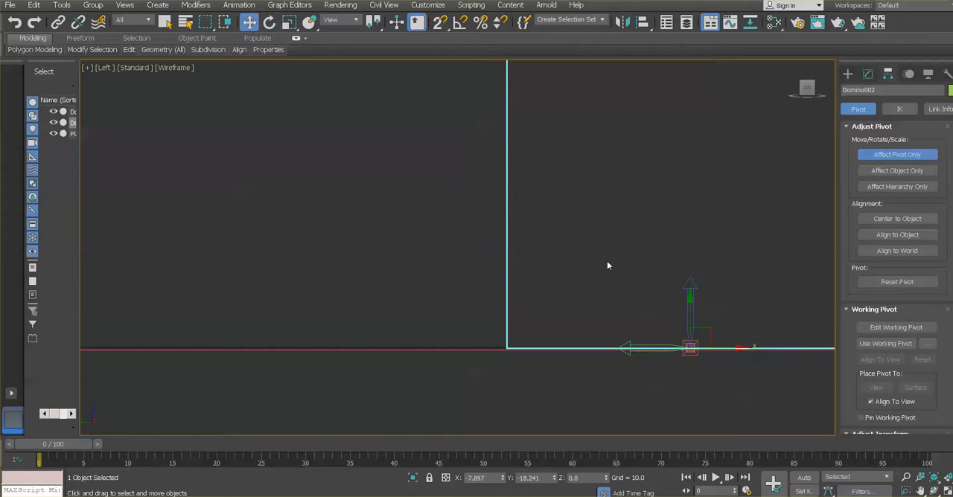
{"action": "middle_click_drag", "start_coordinate": [761, 283], "coordinate": [672, 304]}
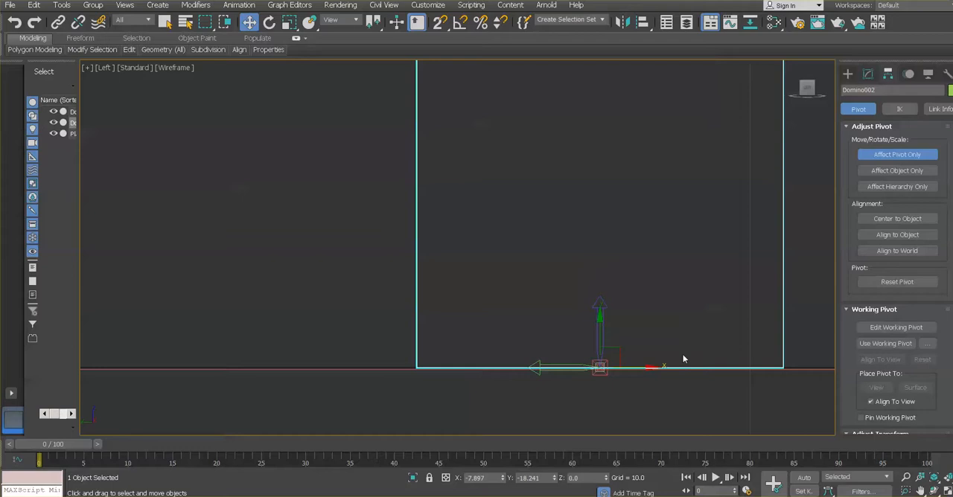
{"action": "left_click_drag", "start_coordinate": [651, 367], "coordinate": [832, 362]}
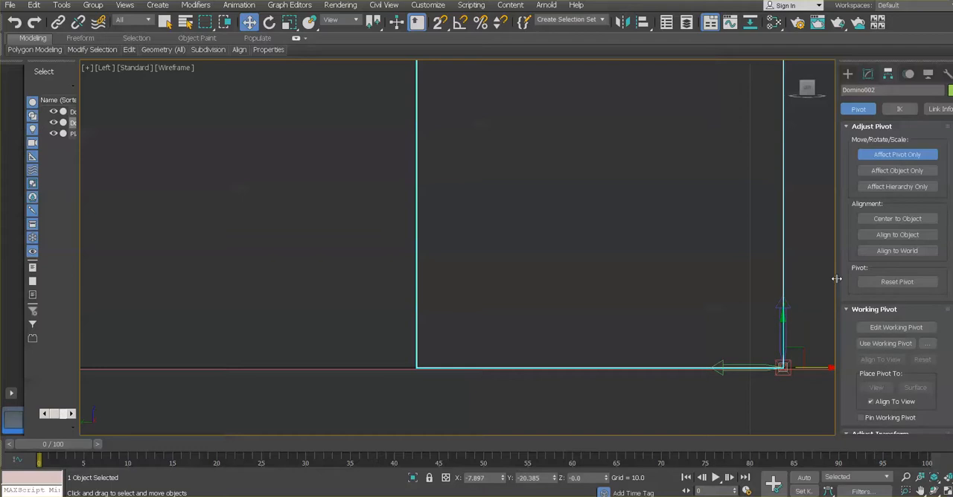
{"action": "left_click", "coordinate": [888, 155]}
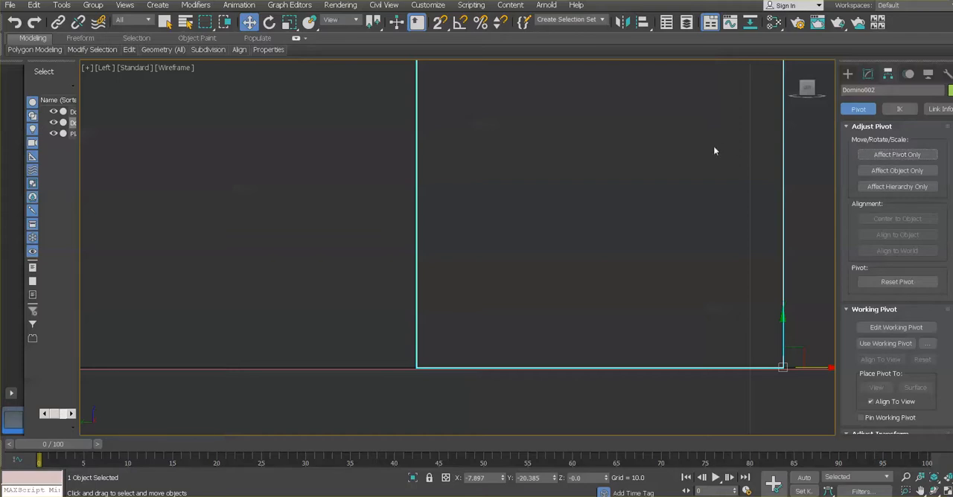
Try rotating Domino002 around its corner pivot in the Left view, cancelling the rotation
{"action": "scroll", "coordinate": [649, 302], "scroll_direction": "down", "scroll_amount": 8}
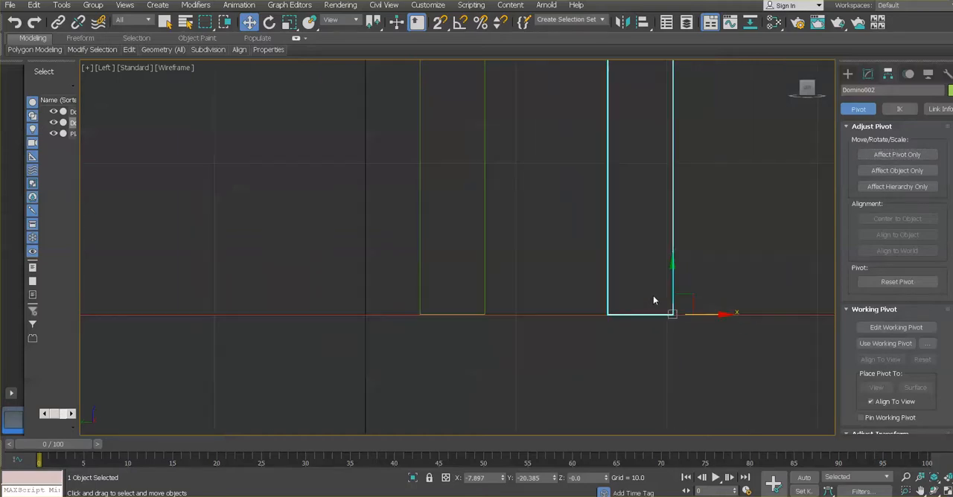
{"action": "left_click", "coordinate": [268, 22]}
{"action": "mouse_move", "coordinate": [700, 277]}
{"action": "left_mouse_down"}
{"action": "mouse_move", "coordinate": [723, 298]}
{"action": "mouse_move", "coordinate": [698, 281]}
{"action": "mouse_move", "coordinate": [723, 291]}
{"action": "mouse_move", "coordinate": [714, 284]}
{"action": "left_mouse_up"}
{"action": "right_click", "coordinate": [714, 284]}
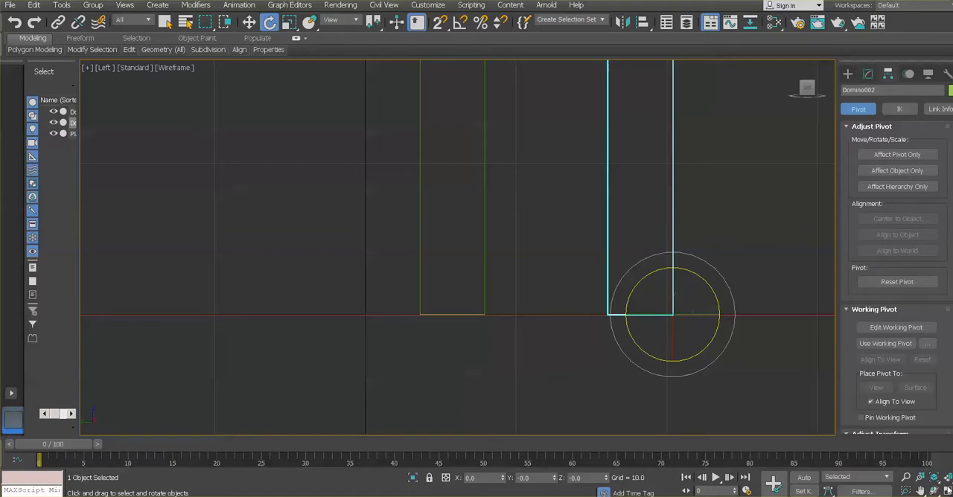
Maximize the Perspective view in place of the Left view, orbit it toward the dotted domino faces, and select Domino001
{"action": "left_click", "coordinate": [945, 491]}
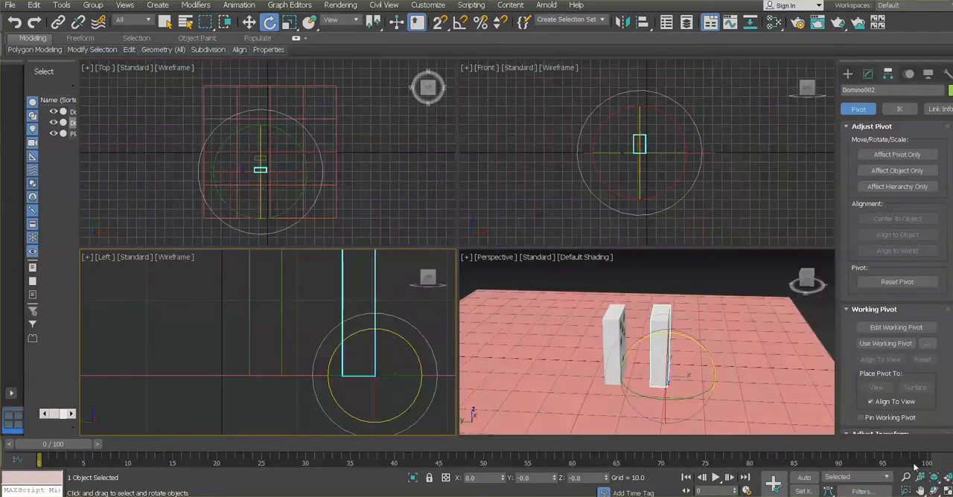
{"action": "right_click", "coordinate": [741, 300]}
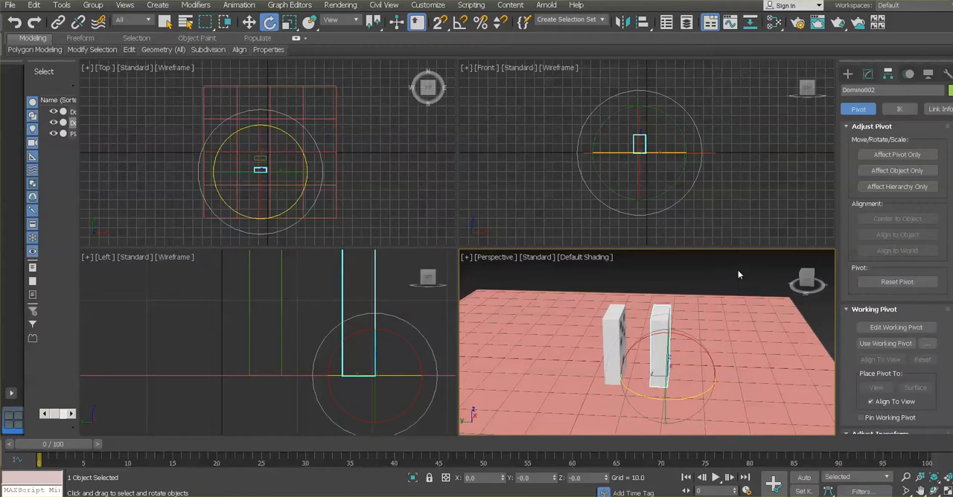
{"action": "left_click", "coordinate": [734, 272]}
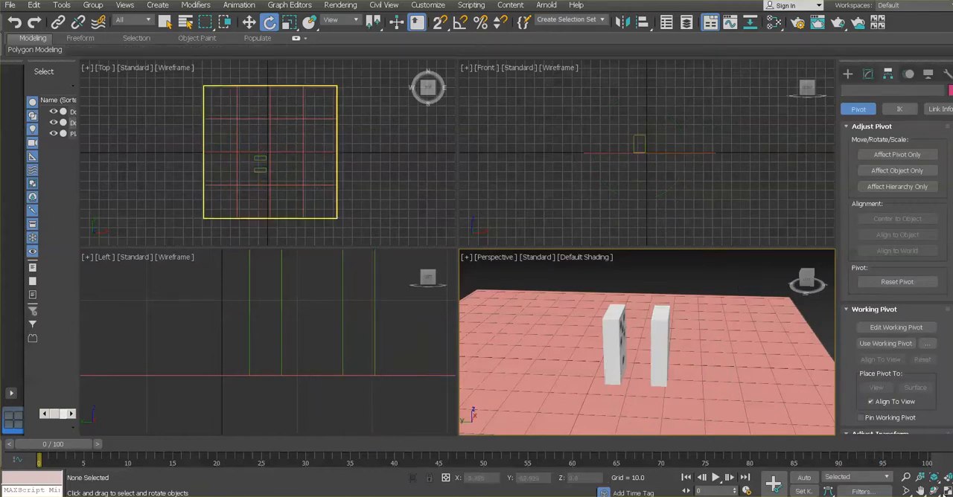
{"action": "left_click", "coordinate": [946, 492]}
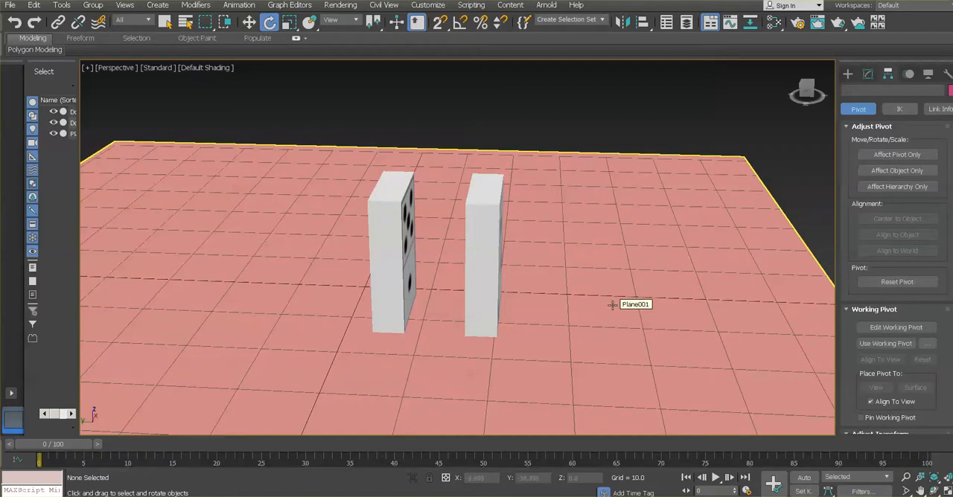
{"action": "key", "text": "ctrl+r"}
{"action": "left_click_drag", "start_coordinate": [551, 330], "coordinate": [506, 263]}
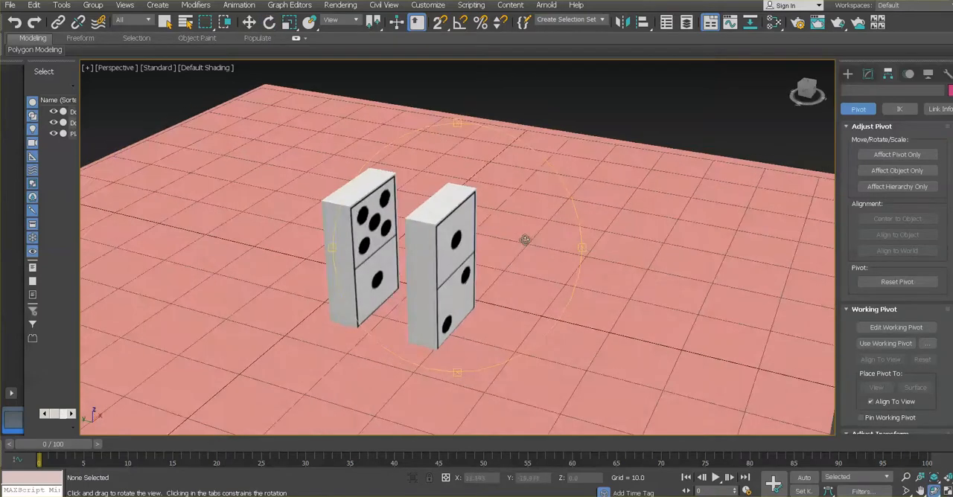
{"action": "key", "text": "e"}
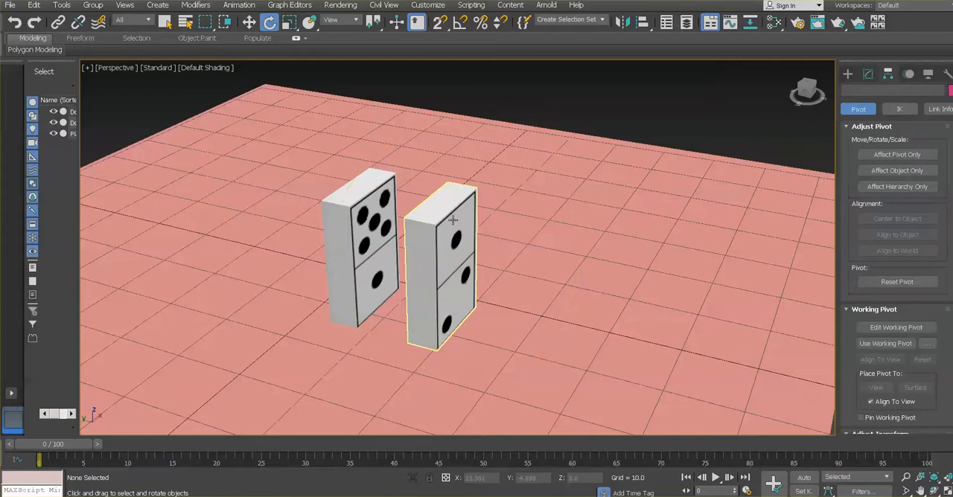
{"action": "left_click", "coordinate": [372, 209]}
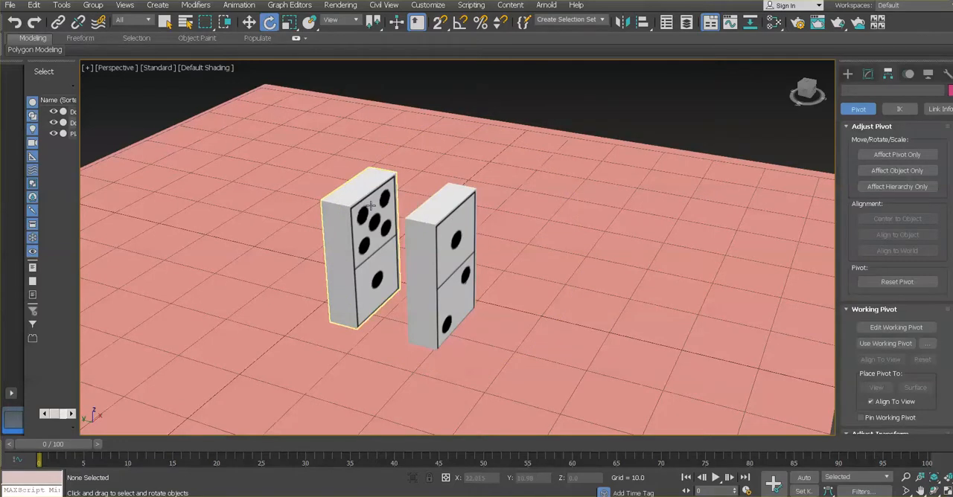
{"action": "left_click", "coordinate": [372, 209]}
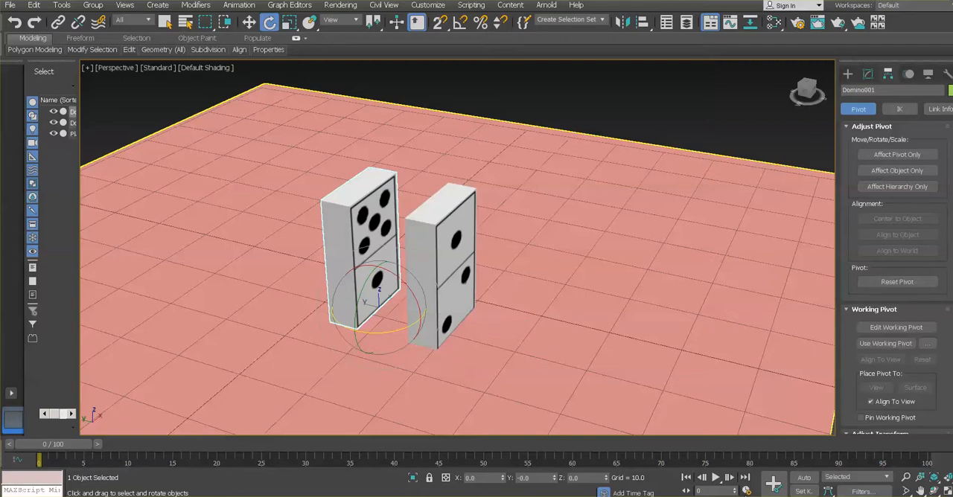
Set the length of the animation to 48 frames in the time configuration
{"action": "left_click", "coordinate": [748, 492]}
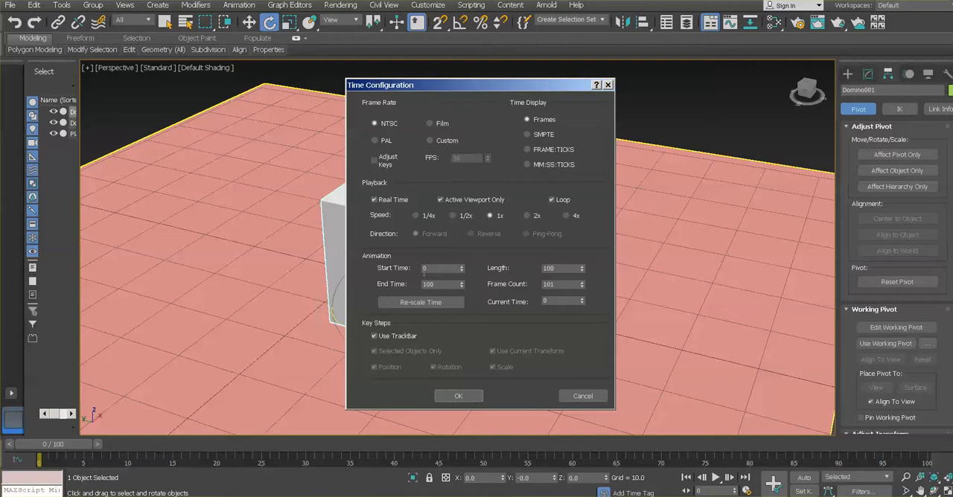
{"action": "left_click_drag", "start_coordinate": [429, 269], "coordinate": [409, 269]}
{"action": "left_click_drag", "start_coordinate": [558, 269], "coordinate": [532, 277]}
{"action": "type", "text": "48"}
{"action": "left_click", "coordinate": [476, 396]}
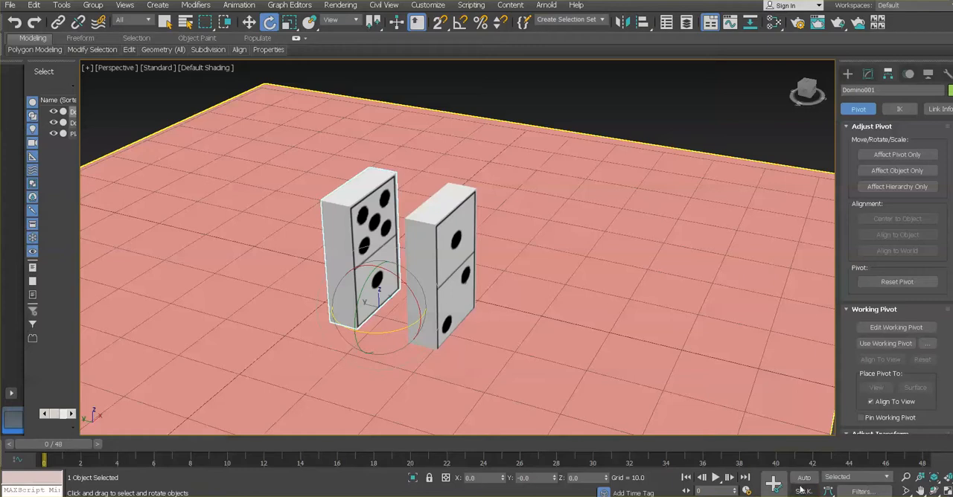
Turn on Set Key mode and set a key for the upright Domino001 at frame 0
{"action": "left_click", "coordinate": [802, 492]}
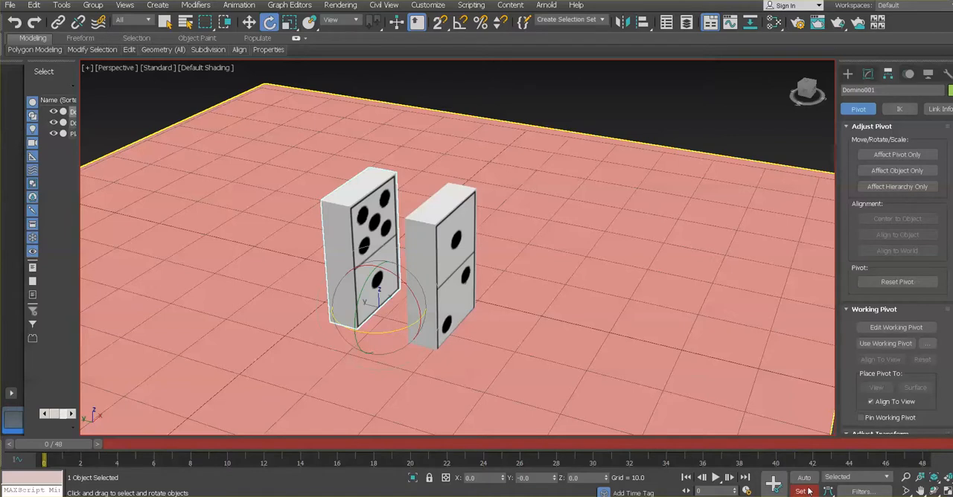
{"action": "left_click", "coordinate": [806, 479]}
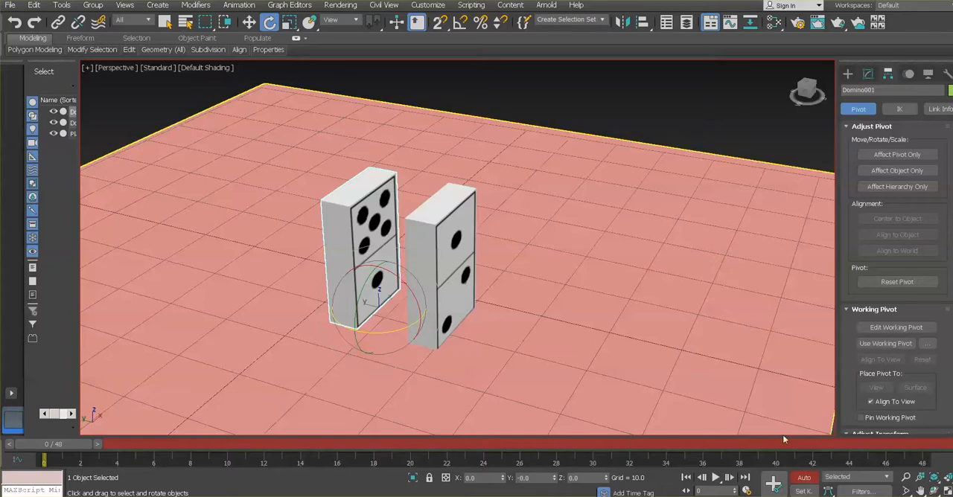
{"action": "left_click", "coordinate": [803, 491]}
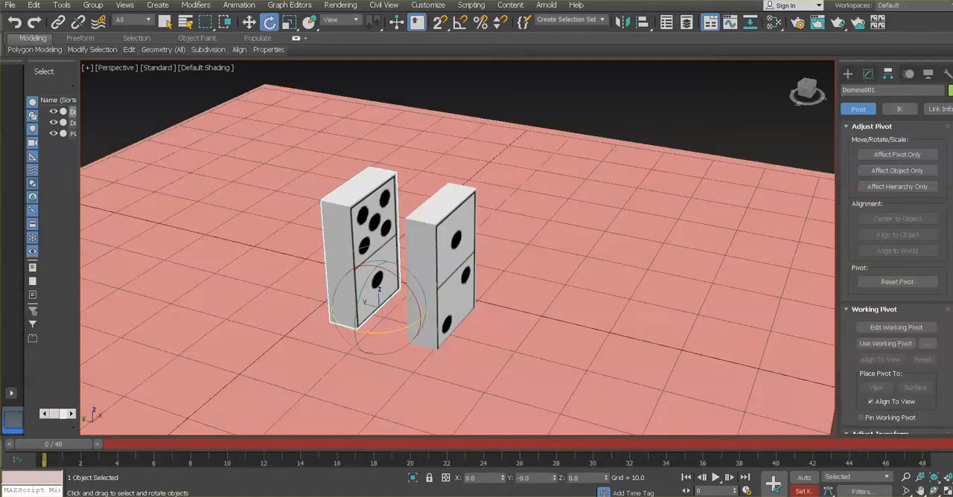
{"action": "left_click", "coordinate": [775, 485]}
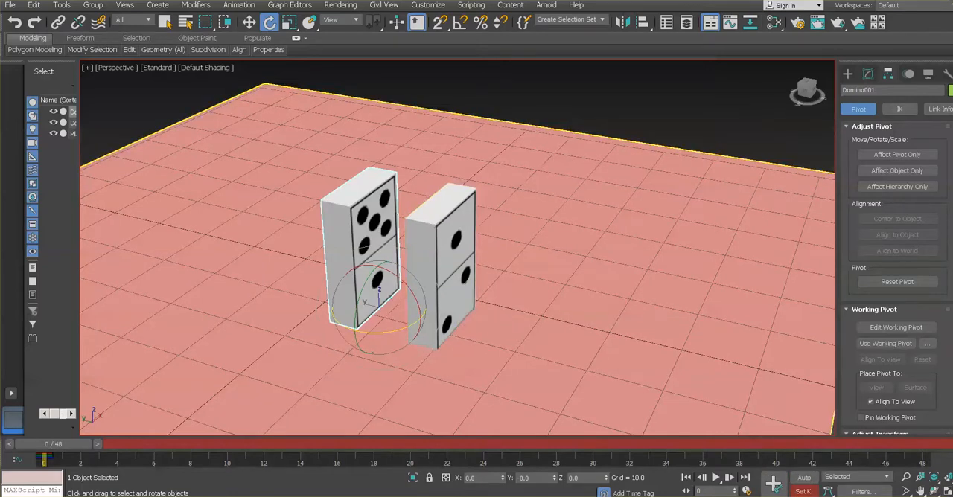
{"action": "left_click", "coordinate": [775, 484]}
Set a key for the upright Domino002 at frame 0 as well
{"action": "left_click", "coordinate": [447, 216]}
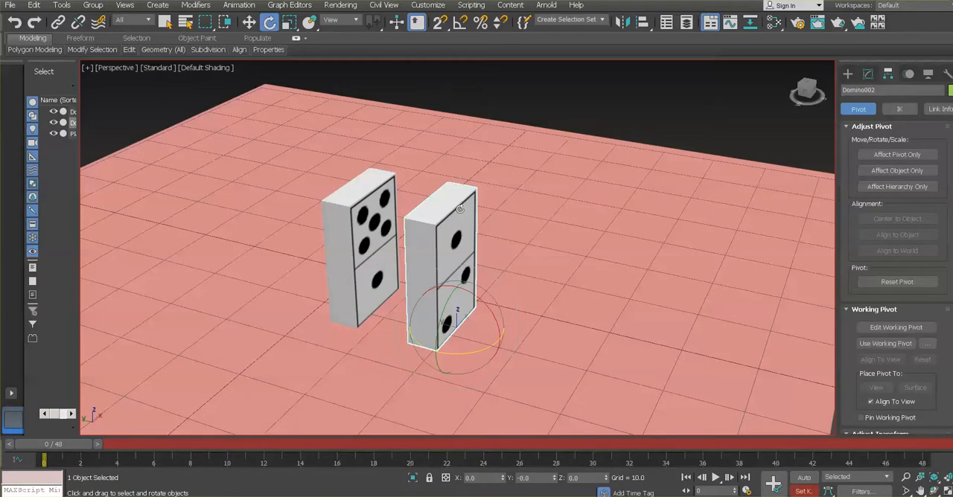
{"action": "left_click_drag", "start_coordinate": [872, 90], "coordinate": [838, 89]}
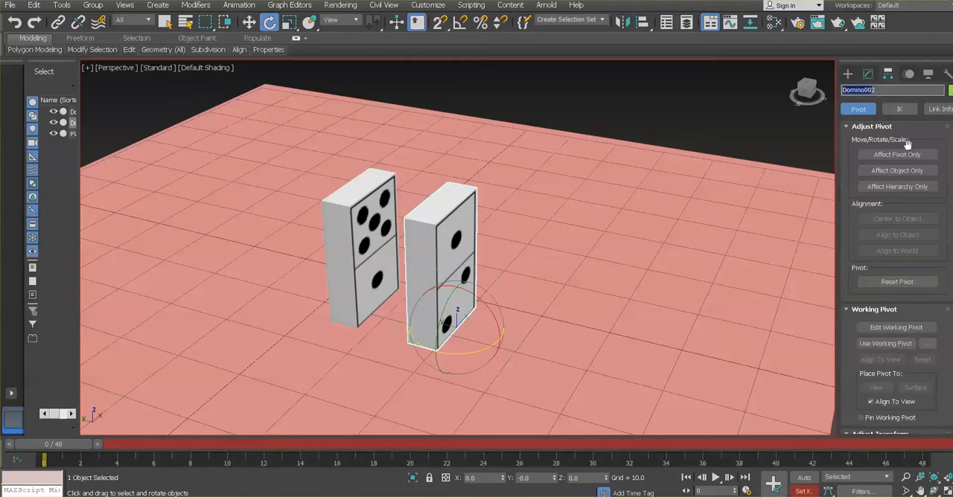
{"action": "left_click", "coordinate": [777, 486]}
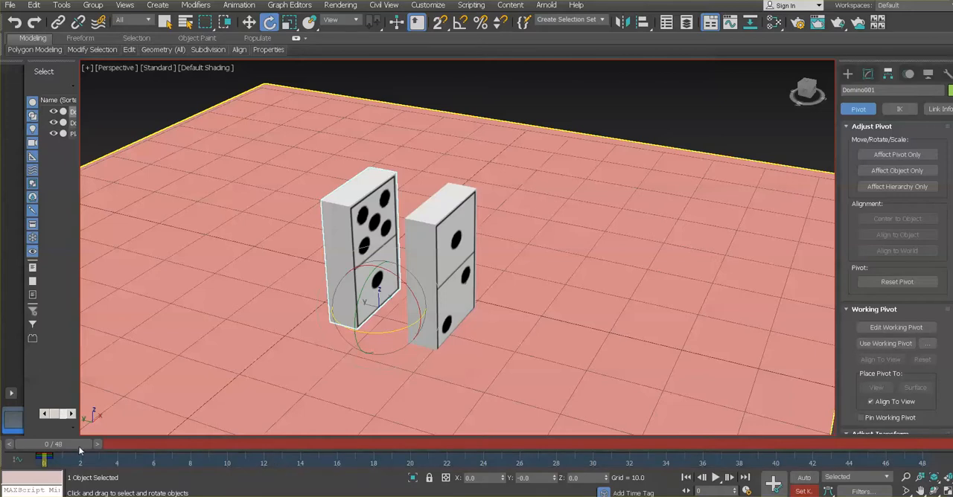
Go to frame 12 and rotate Domino001 about 27 degrees around its corner pivot toward Domino002
{"action": "left_click_drag", "start_coordinate": [82, 446], "coordinate": [292, 444]}
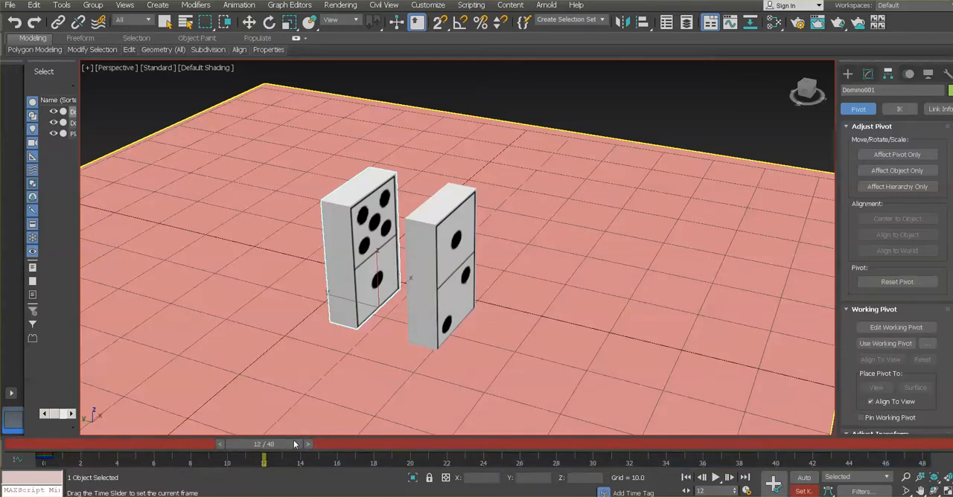
{"action": "key", "text": "e"}
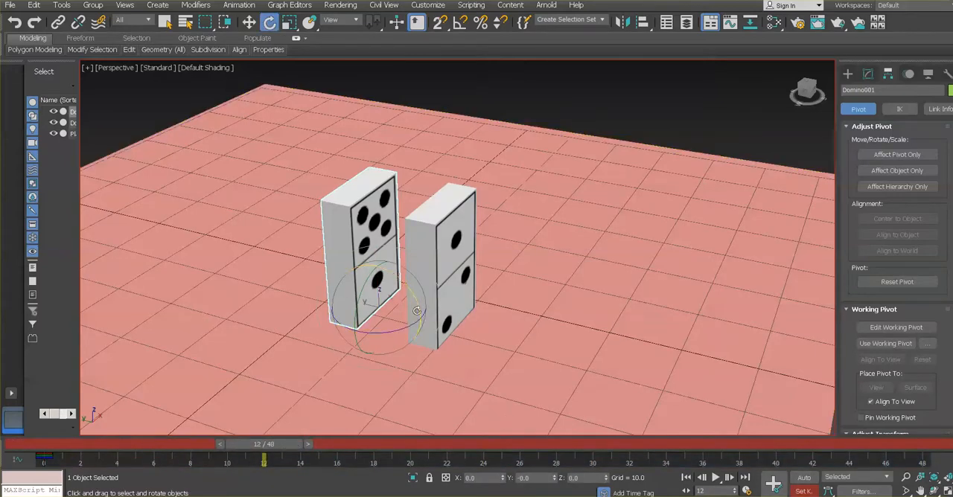
{"action": "left_click_drag", "start_coordinate": [417, 310], "coordinate": [422, 296]}
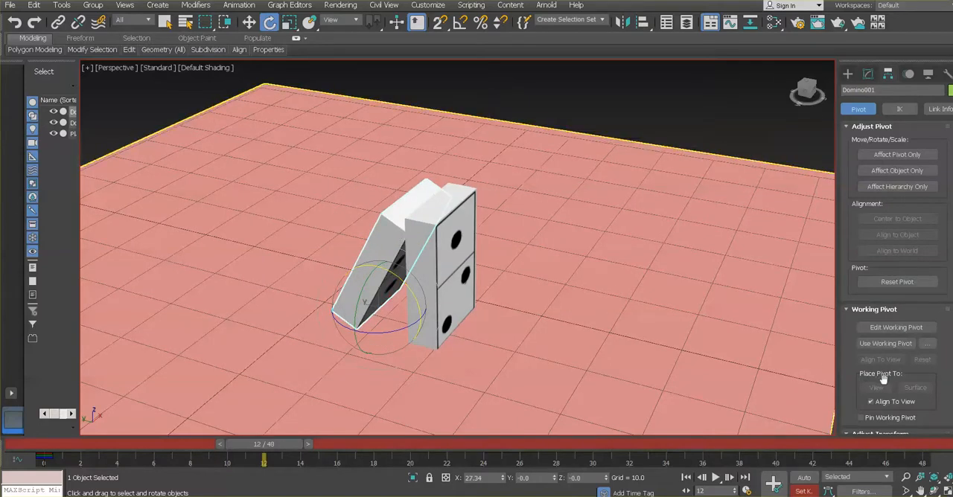
Enlarge the Left view, reduce Domino001's tilt to about 25.4 degrees so its corner just touches Domino002, and key it at frame 12
{"action": "left_click", "coordinate": [945, 492]}
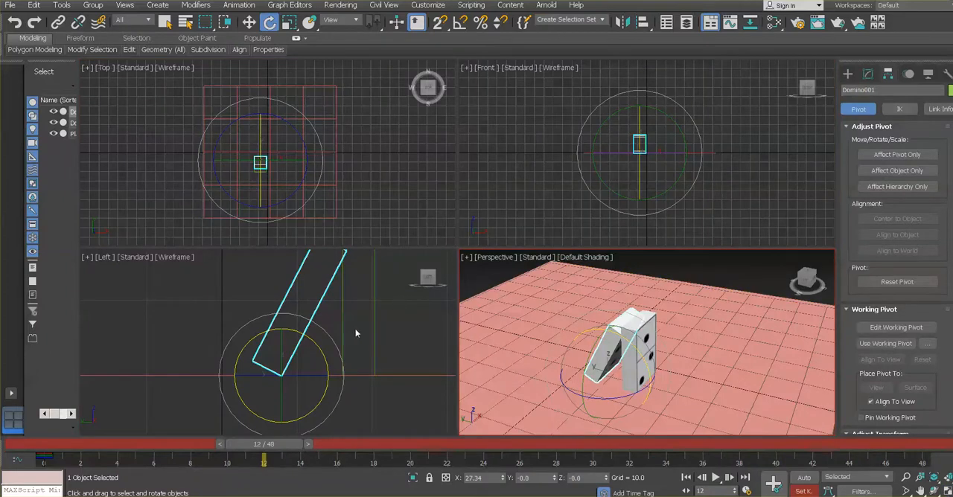
{"action": "middle_click_drag", "start_coordinate": [355, 332], "coordinate": [300, 359]}
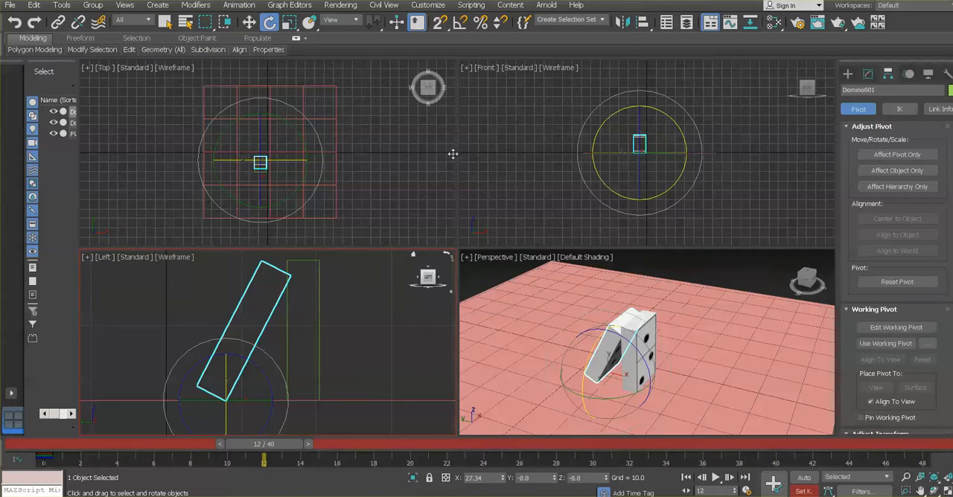
{"action": "left_click_drag", "start_coordinate": [453, 154], "coordinate": [457, 99]}
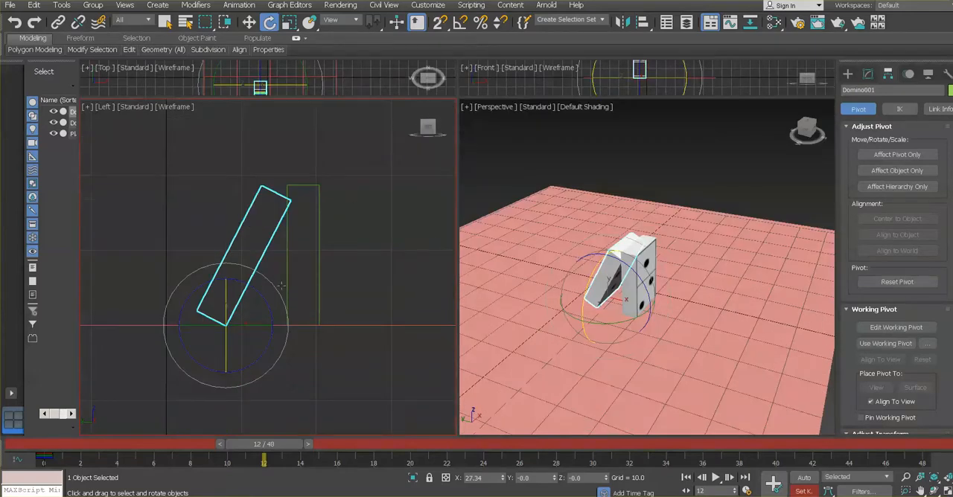
{"action": "left_click_drag", "start_coordinate": [265, 300], "coordinate": [264, 299]}
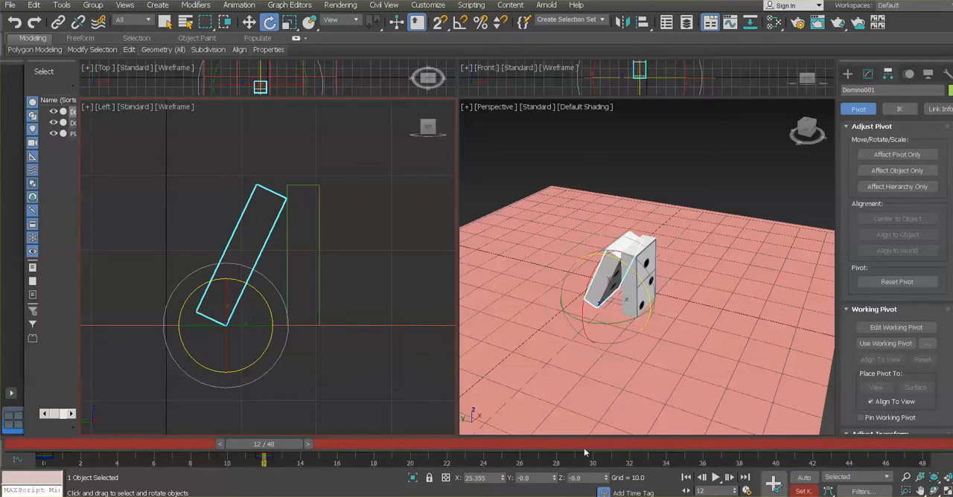
Select Domino002 and set a key for it, still upright, at frame 12
{"action": "left_click_drag", "start_coordinate": [279, 450], "coordinate": [304, 446]}
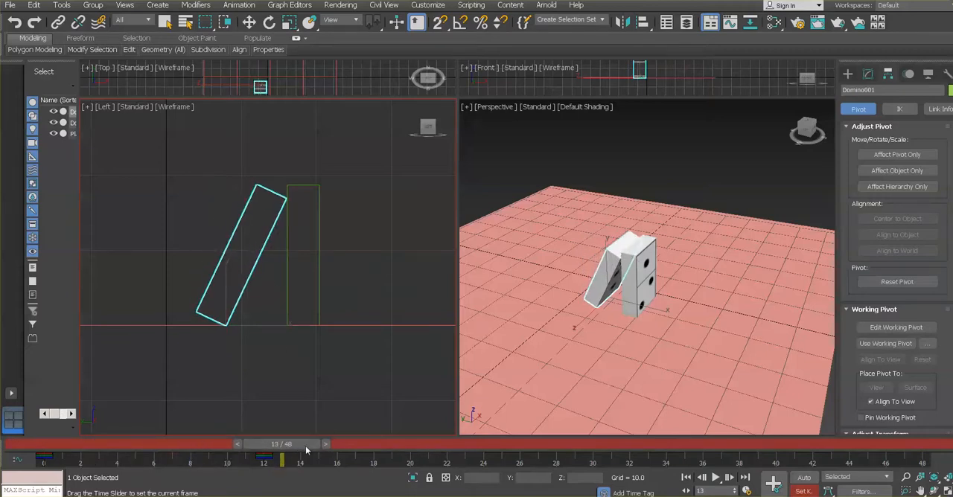
{"action": "key", "text": "e"}
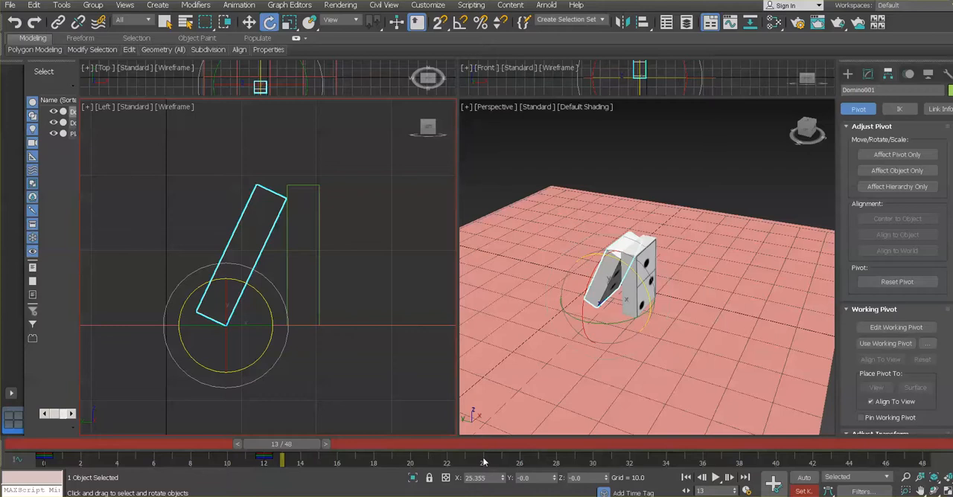
{"action": "left_click", "coordinate": [310, 184]}
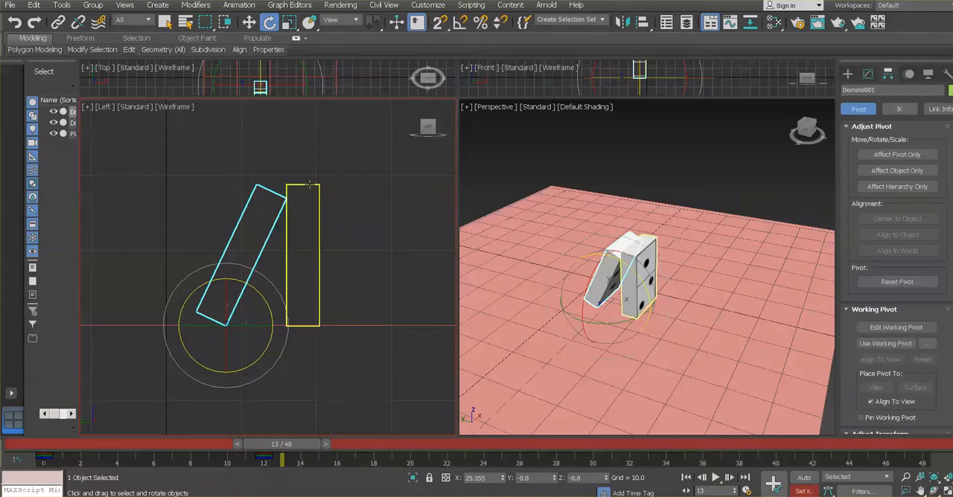
{"action": "left_click", "coordinate": [310, 184]}
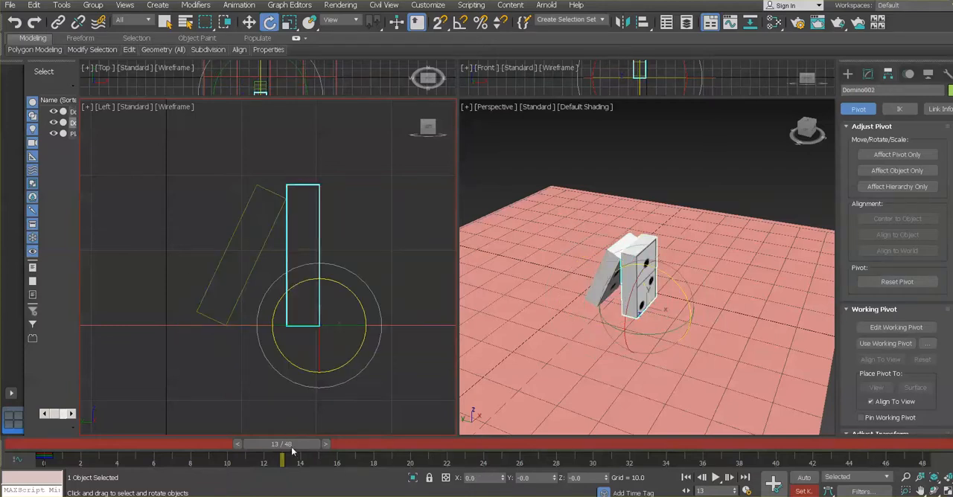
{"action": "left_click_drag", "start_coordinate": [293, 451], "coordinate": [283, 444]}
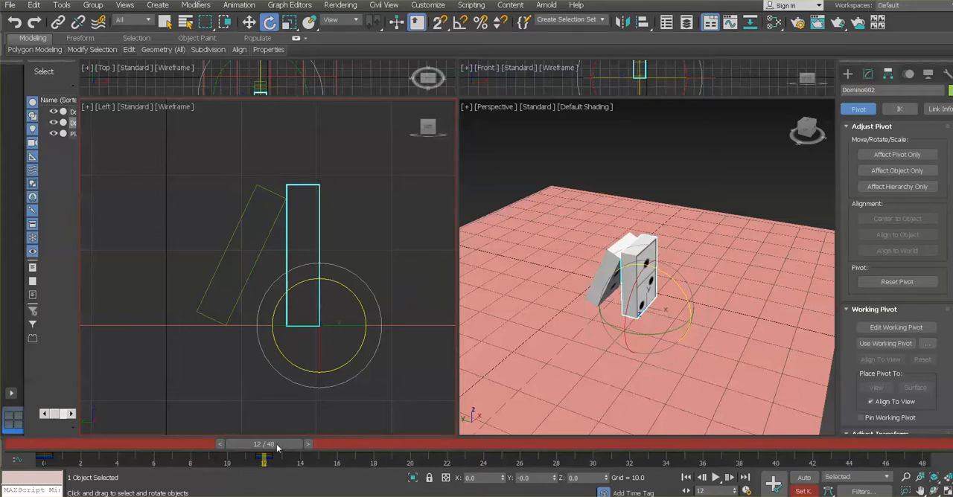
At frame 24, rotate Domino002 about 90 degrees around its corner pivot to lie flat on the plane, and set a key
{"action": "left_click_drag", "start_coordinate": [277, 444], "coordinate": [493, 448]}
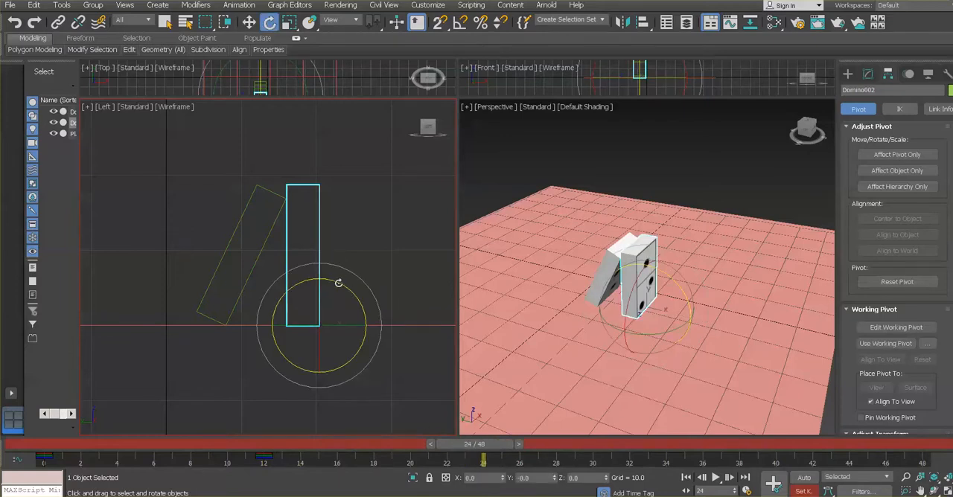
{"action": "left_click_drag", "start_coordinate": [338, 284], "coordinate": [391, 386]}
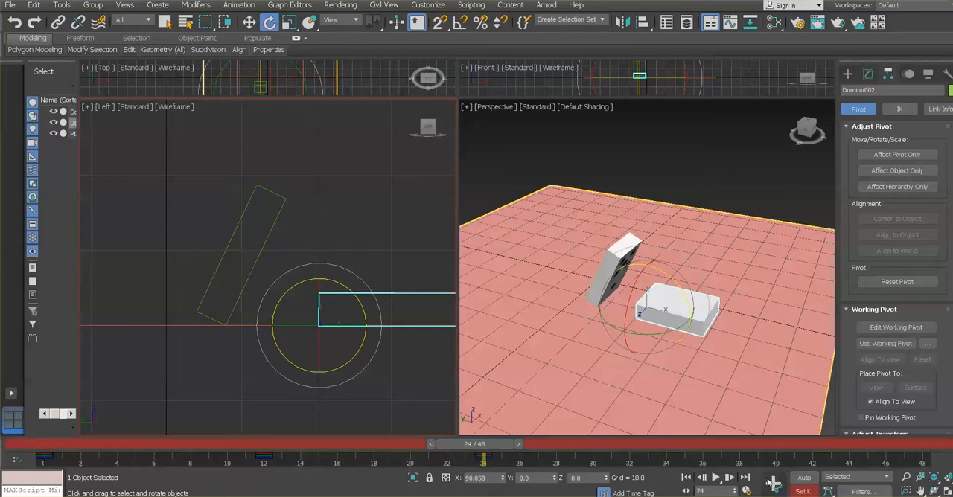
{"action": "mouse_move", "coordinate": [480, 445]}
{"action": "left_mouse_down"}
{"action": "mouse_move", "coordinate": [70, 445]}
{"action": "mouse_move", "coordinate": [262, 459]}
{"action": "mouse_move", "coordinate": [482, 450]}
{"action": "left_mouse_up"}
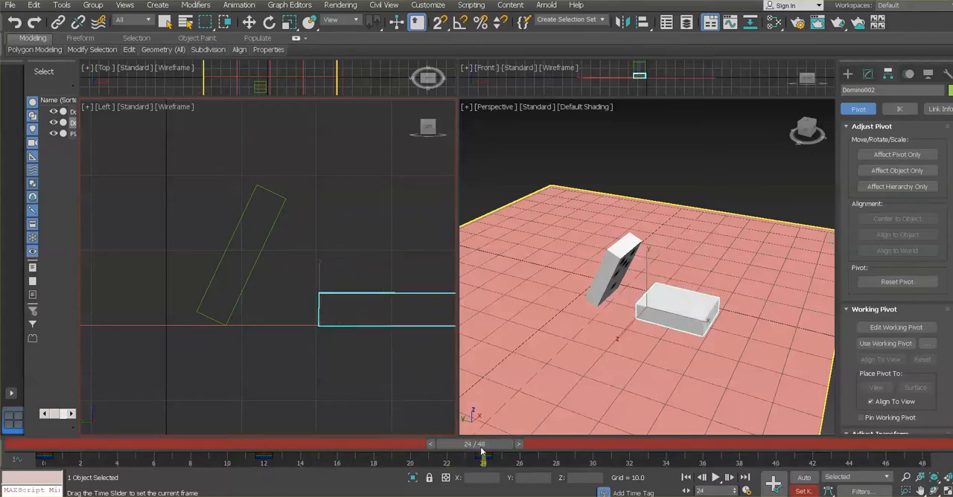
{"action": "key", "text": "e"}
Select Domino001, go to frame 18, rotate it to about 58.2 degrees so it leans against the falling Domino002, and set a key
{"action": "left_click", "coordinate": [276, 195]}
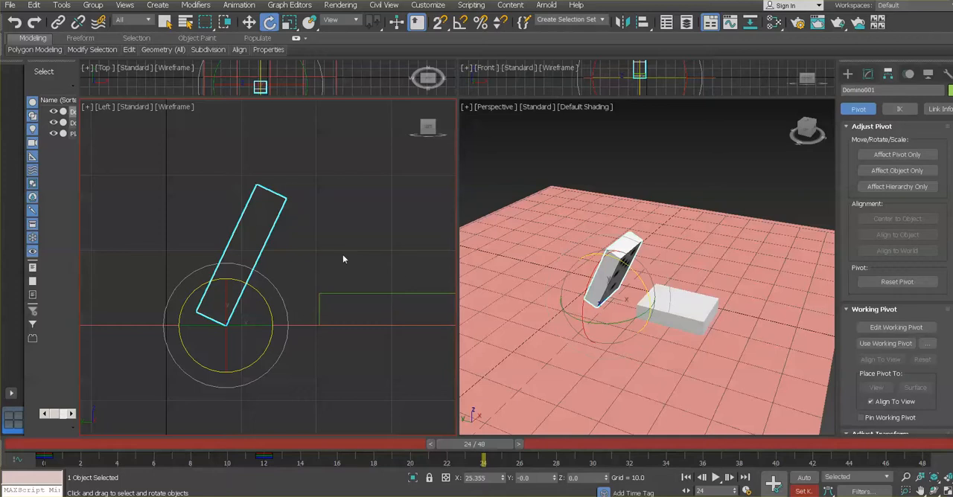
{"action": "left_click_drag", "start_coordinate": [482, 456], "coordinate": [515, 447]}
{"action": "key", "text": "e"}
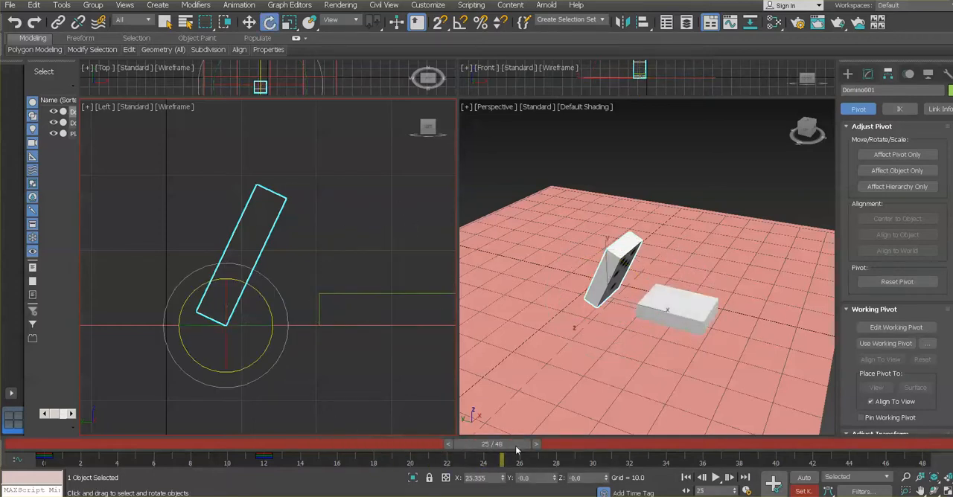
{"action": "left_click", "coordinate": [383, 295]}
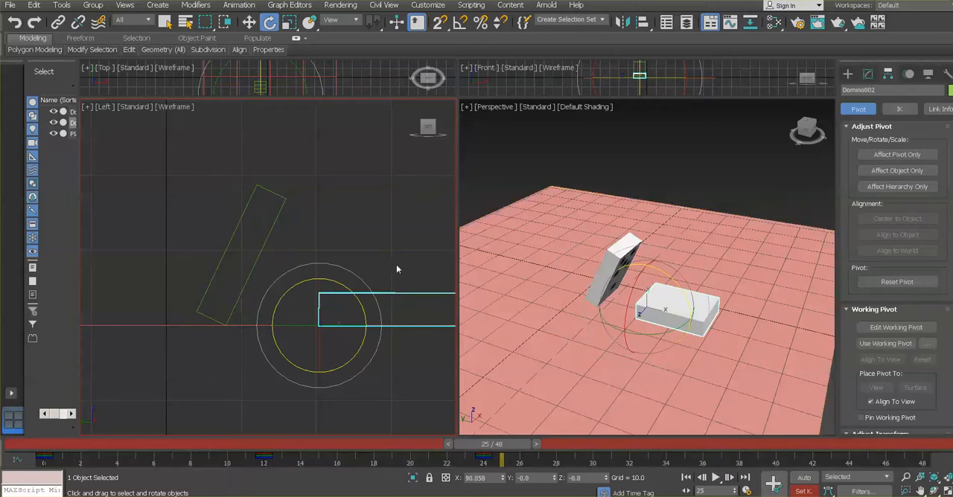
{"action": "left_click_drag", "start_coordinate": [513, 451], "coordinate": [398, 447]}
{"action": "key", "text": "e"}
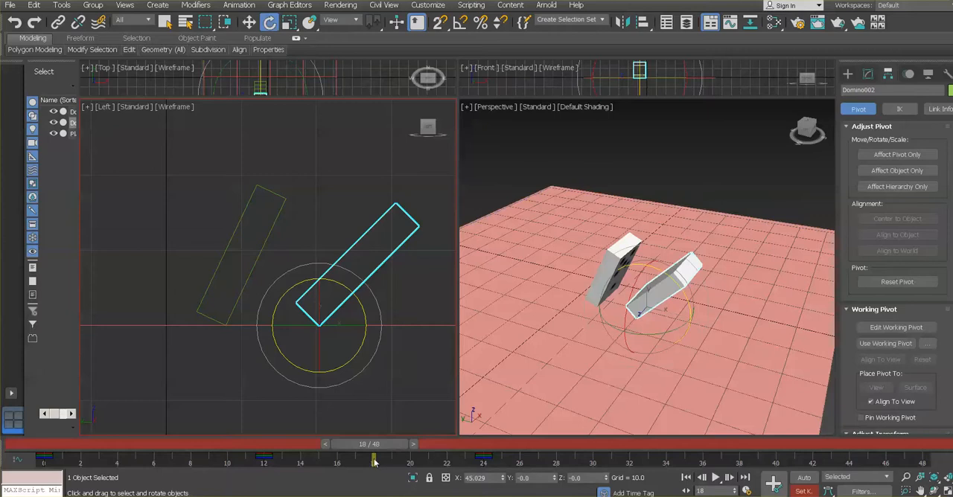
{"action": "left_click", "coordinate": [271, 192]}
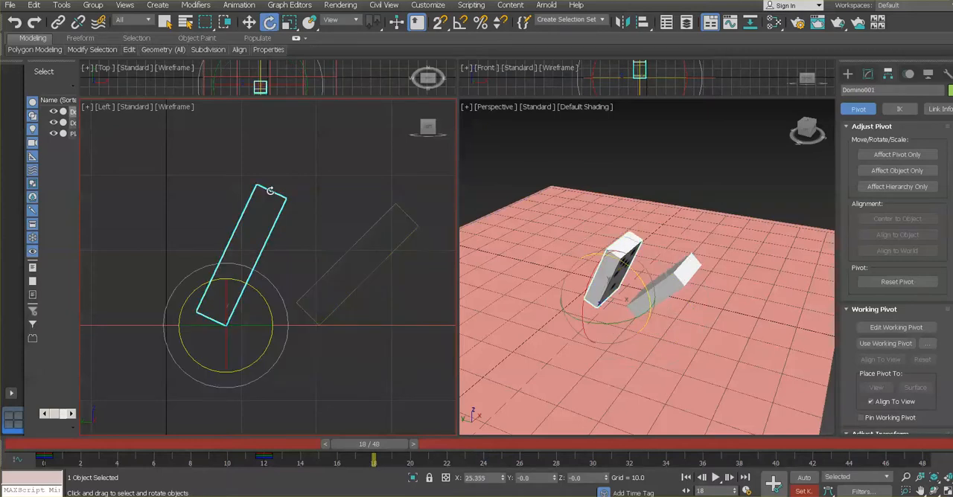
{"action": "left_click_drag", "start_coordinate": [262, 298], "coordinate": [274, 328]}
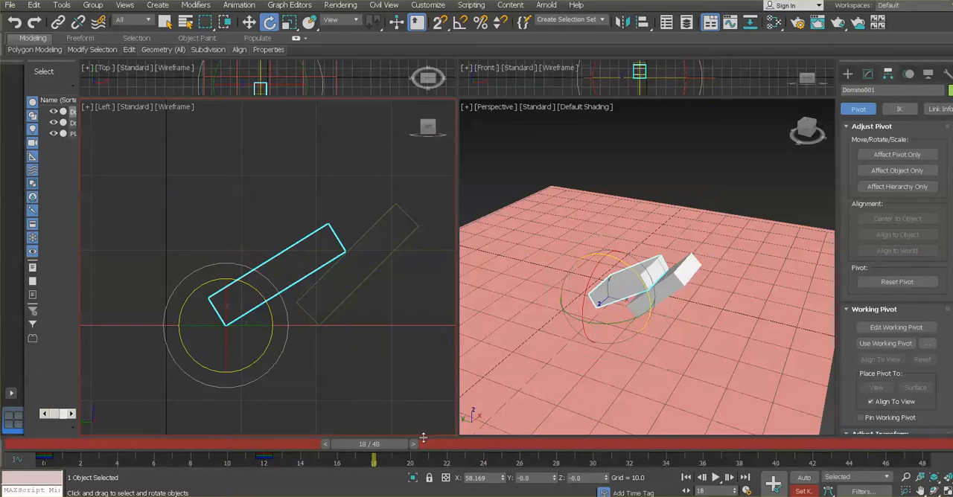
{"action": "left_click", "coordinate": [773, 485]}
At frame 24, rotate Domino001 to about 69.2 degrees so it rests on the edge of the flat Domino002, and set a key
{"action": "left_click_drag", "start_coordinate": [370, 447], "coordinate": [484, 453]}
{"action": "key", "text": "e"}
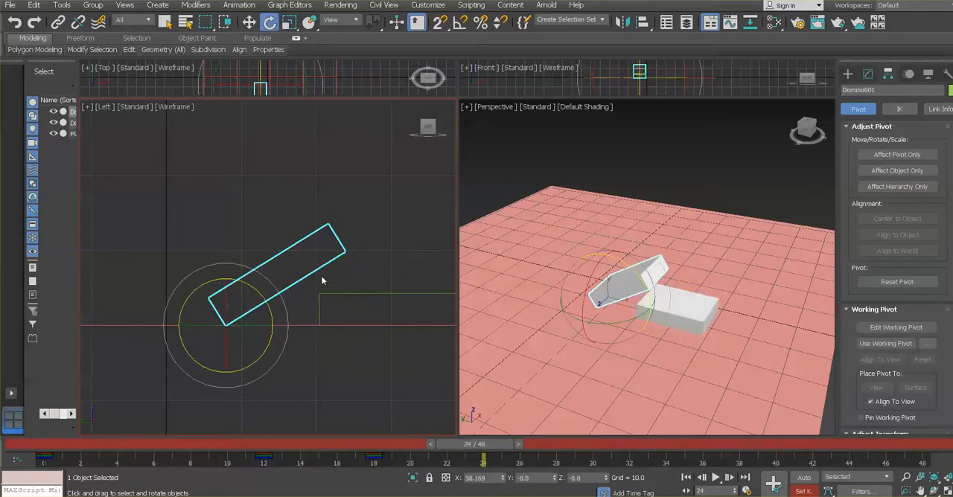
{"action": "left_click_drag", "start_coordinate": [260, 298], "coordinate": [263, 308]}
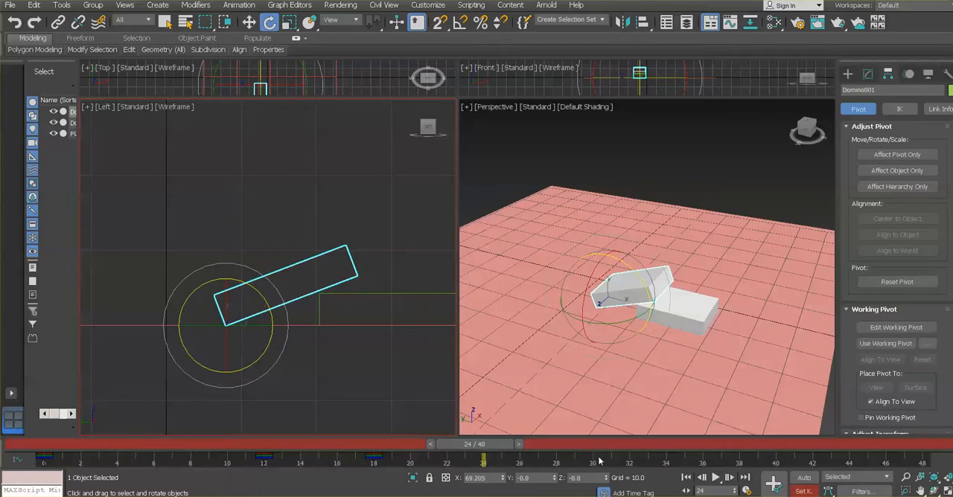
{"action": "left_click", "coordinate": [774, 483]}
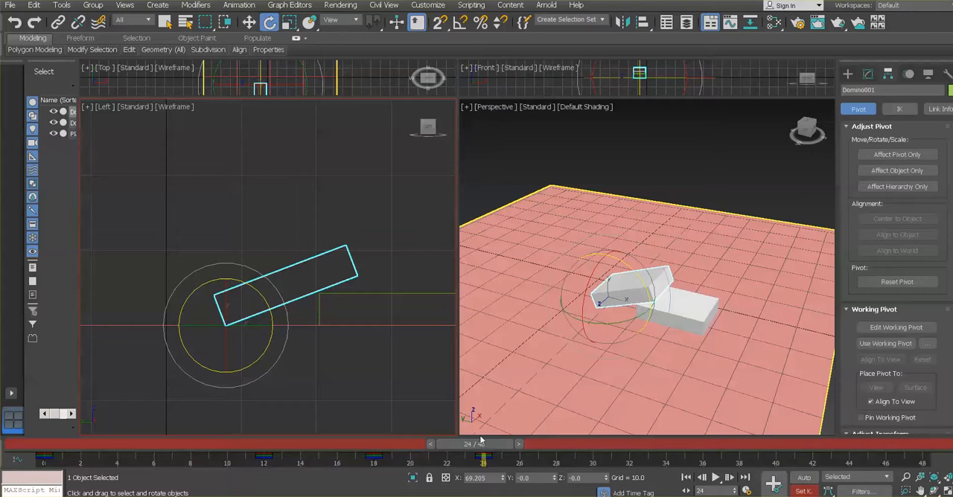
Return to frame 0 and scrub the domino animation through to frame 24
{"action": "left_click_drag", "start_coordinate": [465, 447], "coordinate": [50, 446]}
{"action": "left_click", "coordinate": [44, 447]}
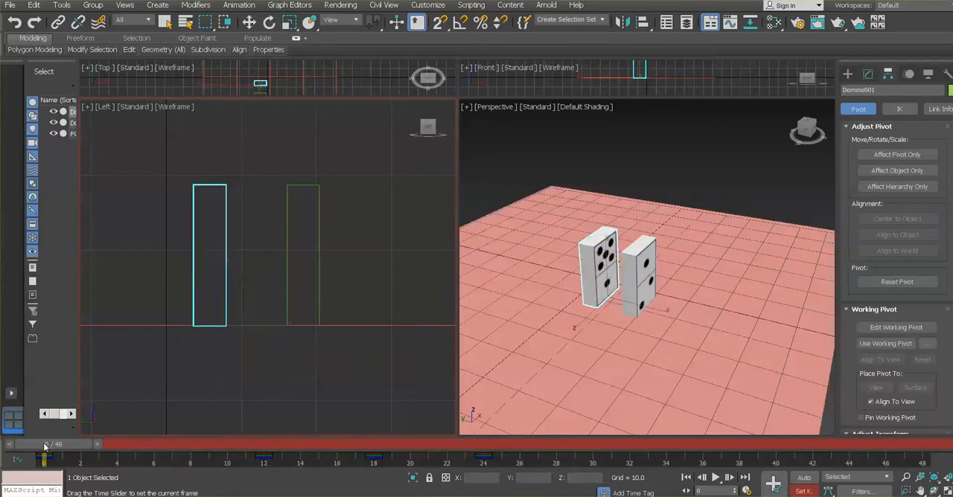
{"action": "left_click", "coordinate": [47, 444]}
{"action": "left_click", "coordinate": [48, 445]}
{"action": "left_click_drag", "start_coordinate": [47, 441], "coordinate": [480, 458]}
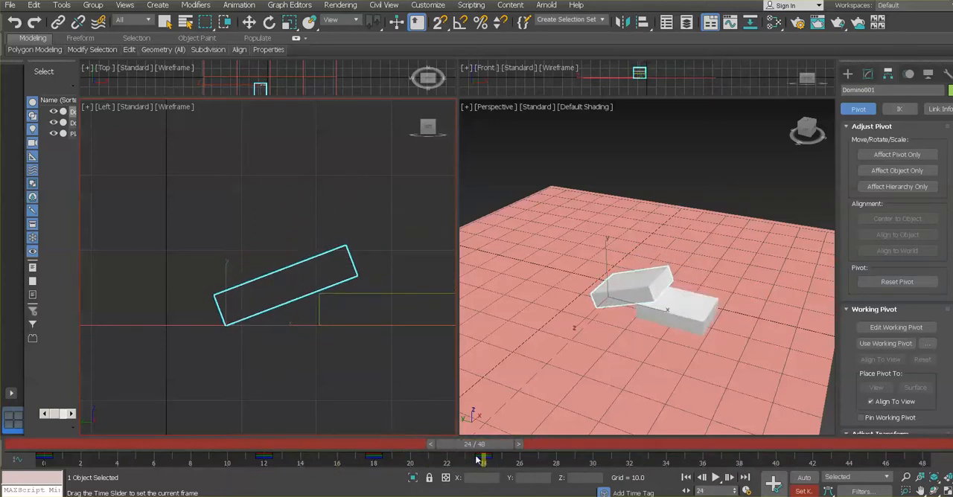
Deselect all objects, activate the Perspective view, play the domino animation there, and stop it
{"action": "key", "text": "e"}
{"action": "left_click", "coordinate": [720, 269]}
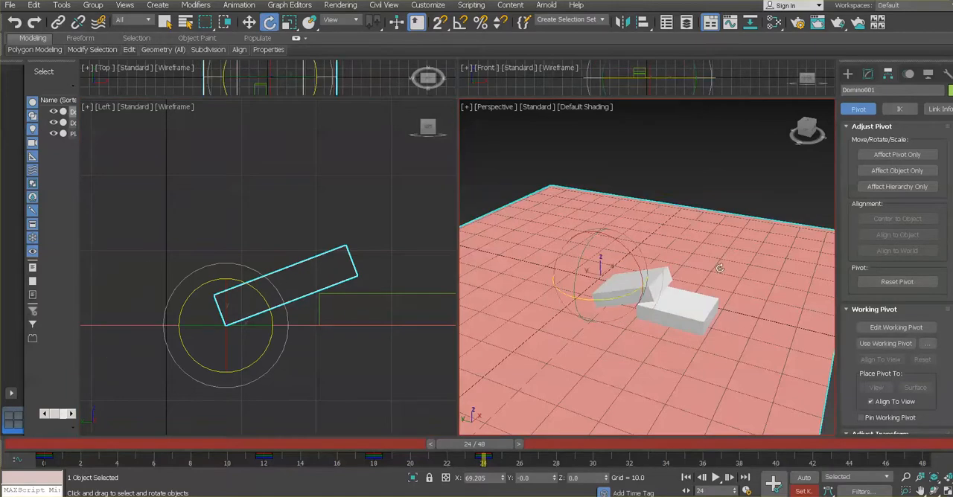
{"action": "left_click", "coordinate": [726, 164]}
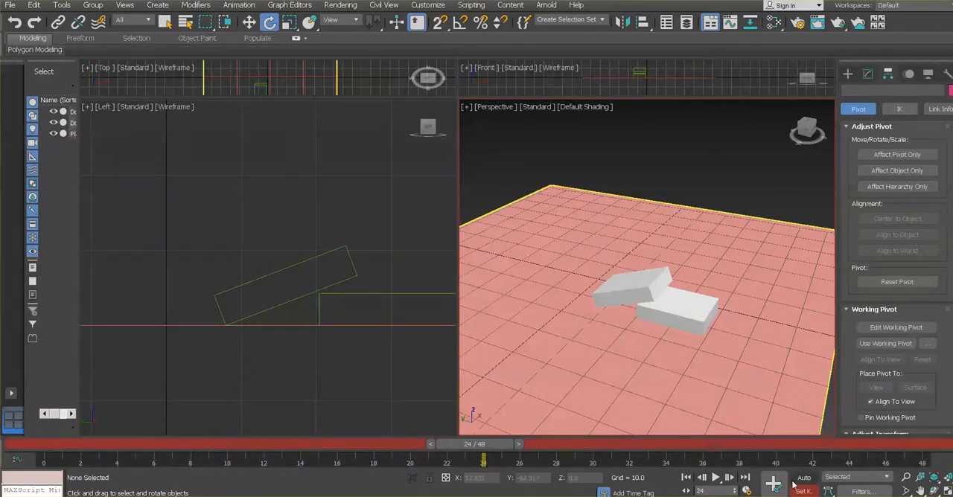
{"action": "left_click", "coordinate": [716, 477]}
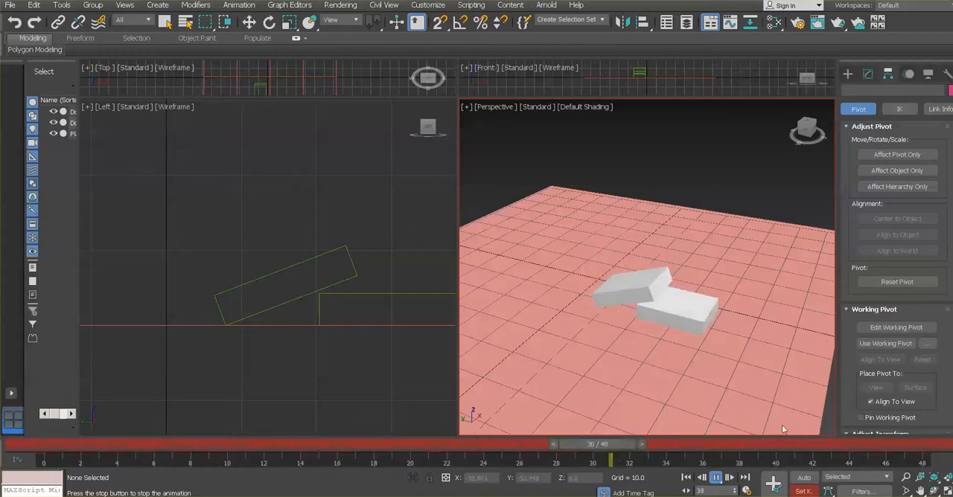
{"action": "left_click", "coordinate": [715, 479]}
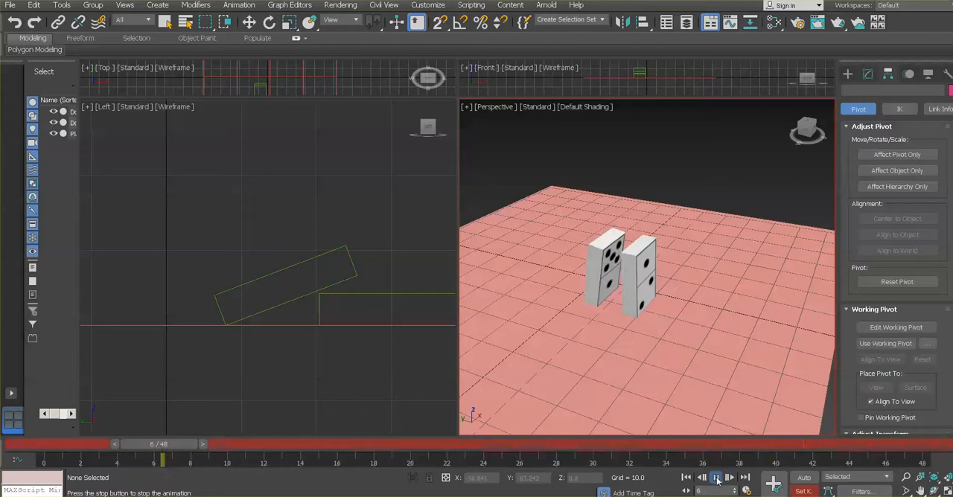
Select Domino001 and examine both dominoes' poses from frame 13 through frames 18 and 24
{"action": "left_click_drag", "start_coordinate": [166, 445], "coordinate": [302, 445]}
{"action": "key", "text": "e"}
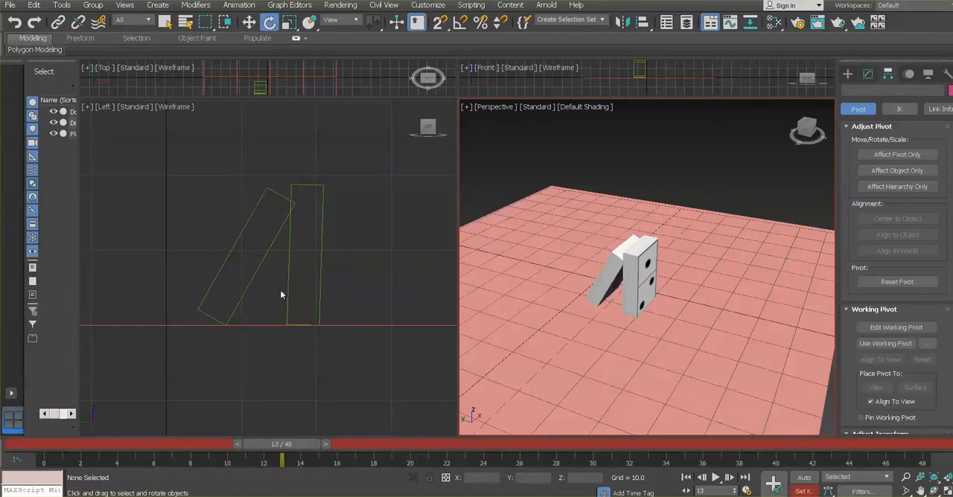
{"action": "left_click", "coordinate": [276, 192]}
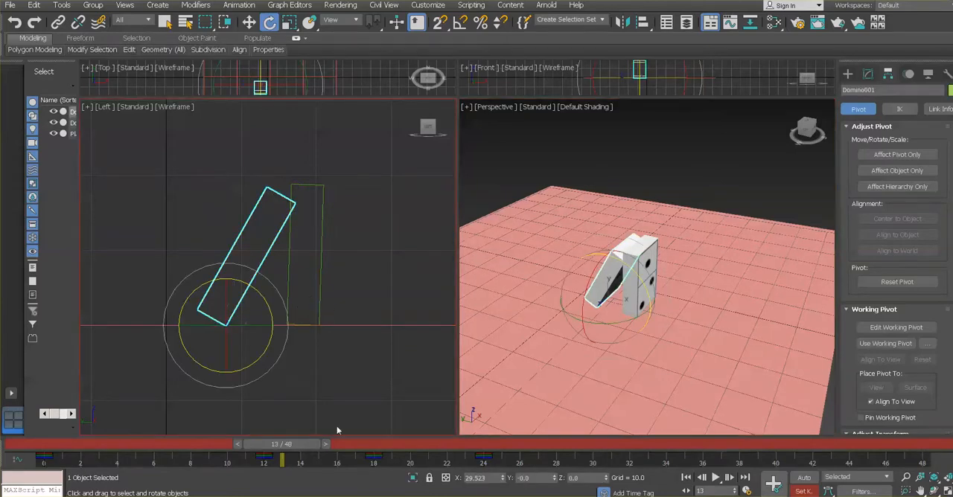
{"action": "left_click_drag", "start_coordinate": [302, 443], "coordinate": [394, 457]}
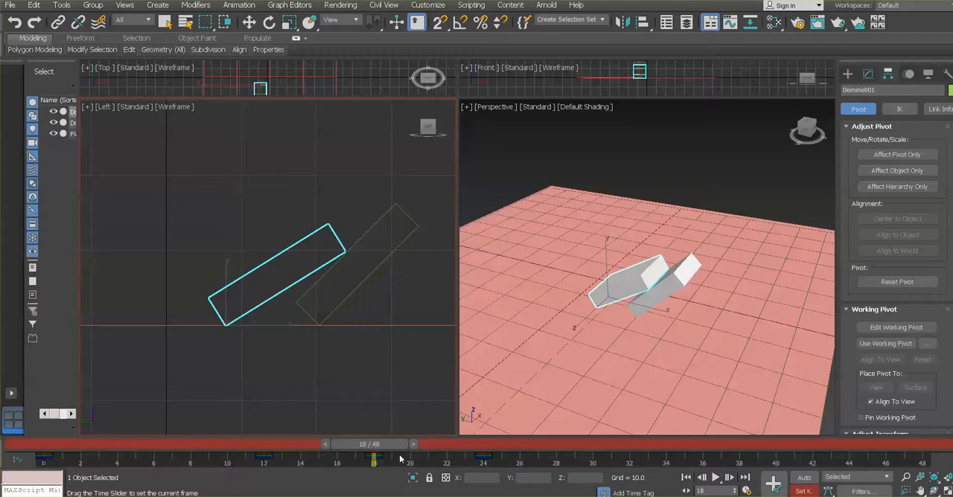
{"action": "left_click_drag", "start_coordinate": [399, 459], "coordinate": [509, 456]}
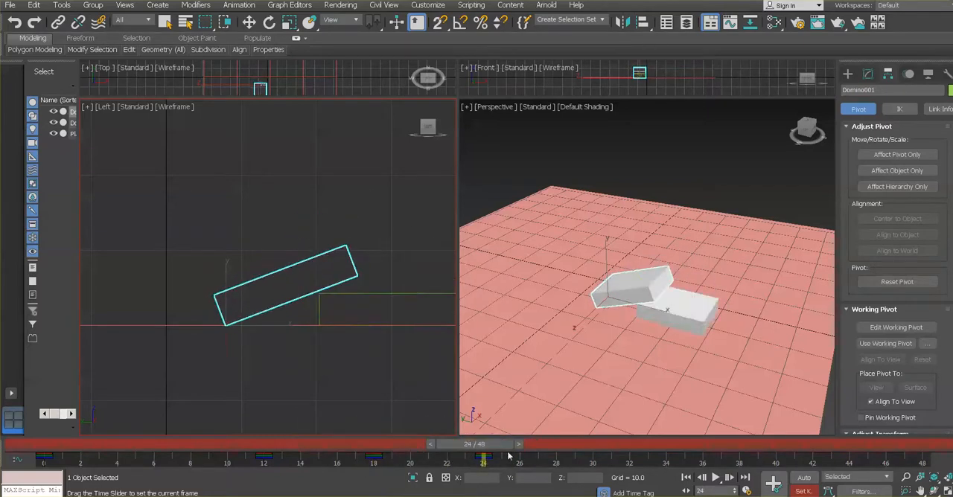
{"action": "key", "text": "e"}
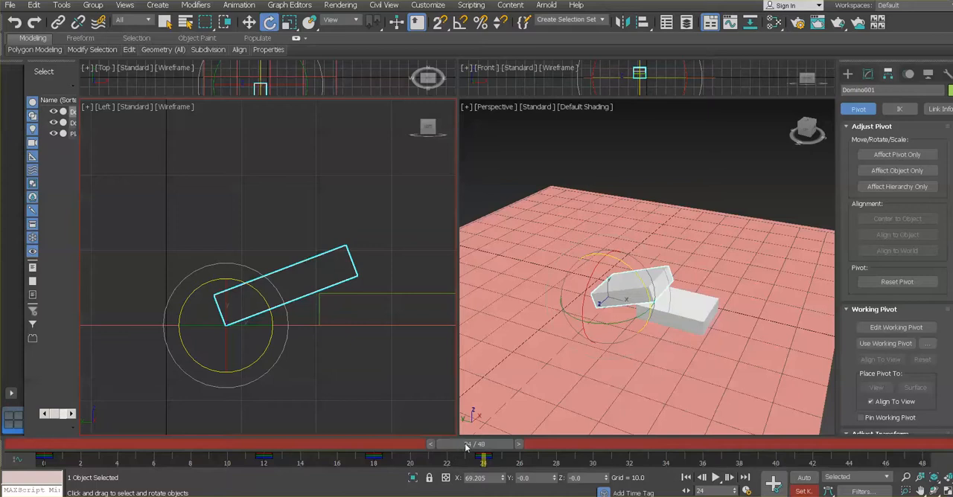
{"action": "mouse_move", "coordinate": [466, 447]}
{"action": "left_mouse_down"}
{"action": "mouse_move", "coordinate": [322, 445]}
{"action": "mouse_move", "coordinate": [478, 444]}
{"action": "left_mouse_up"}
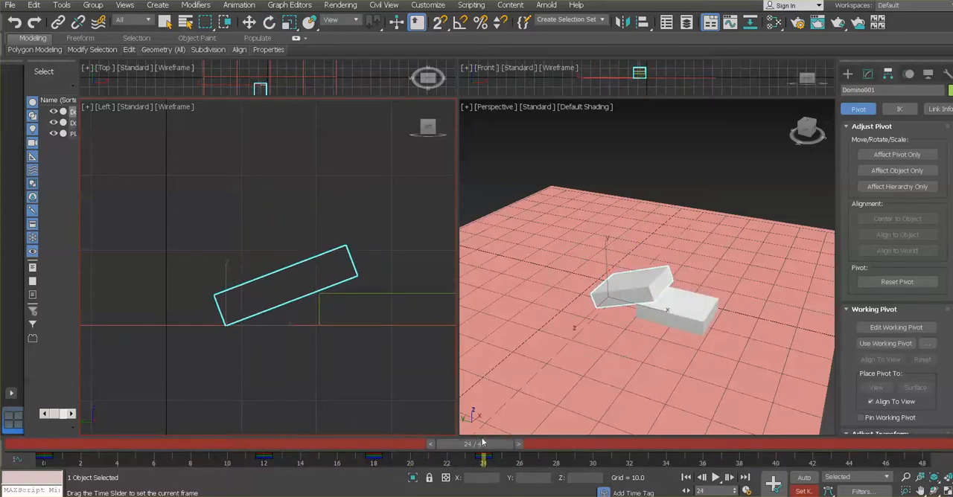
{"action": "key", "text": "e"}
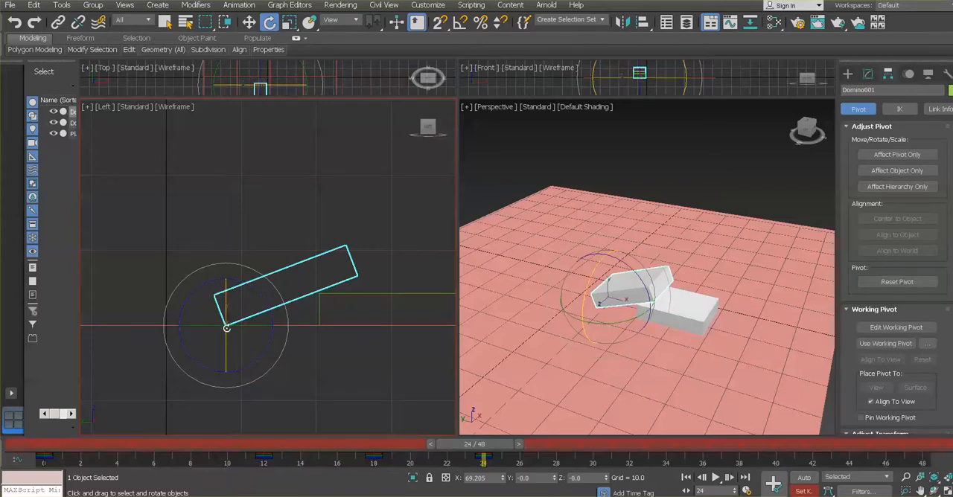
At frame 24, move Domino001 back clear of Domino002, rotate it to about 89.6 degrees so it lies flat, and set a key
{"action": "left_click", "coordinate": [249, 22]}
{"action": "left_click_drag", "start_coordinate": [276, 327], "coordinate": [214, 325]}
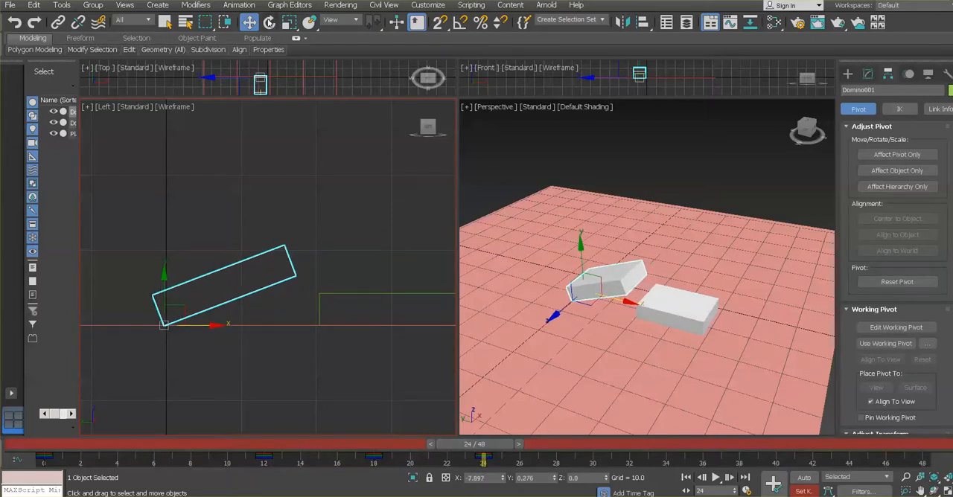
{"action": "left_click", "coordinate": [269, 23]}
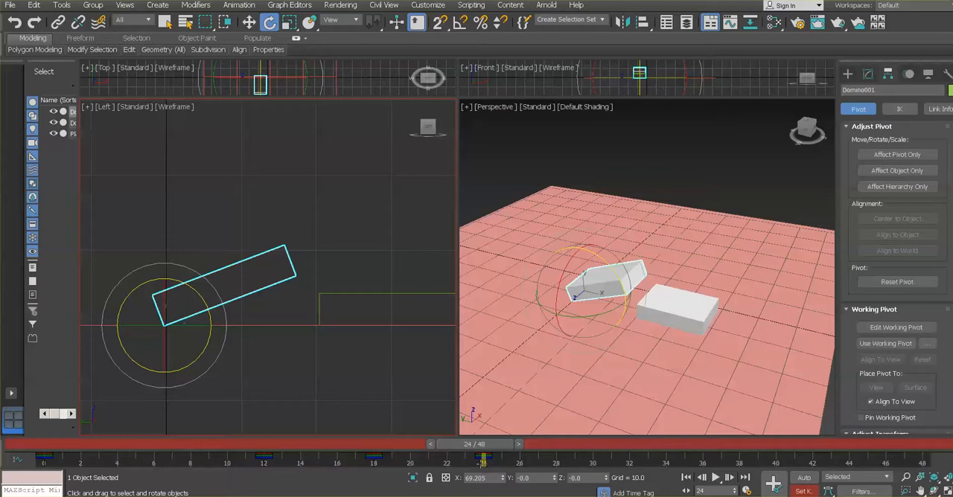
{"action": "left_click_drag", "start_coordinate": [198, 296], "coordinate": [204, 321]}
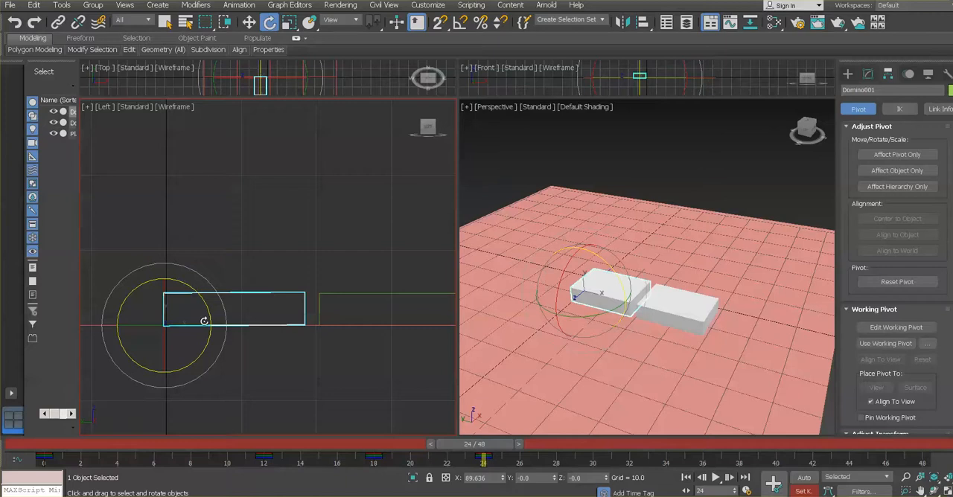
{"action": "left_click", "coordinate": [774, 485]}
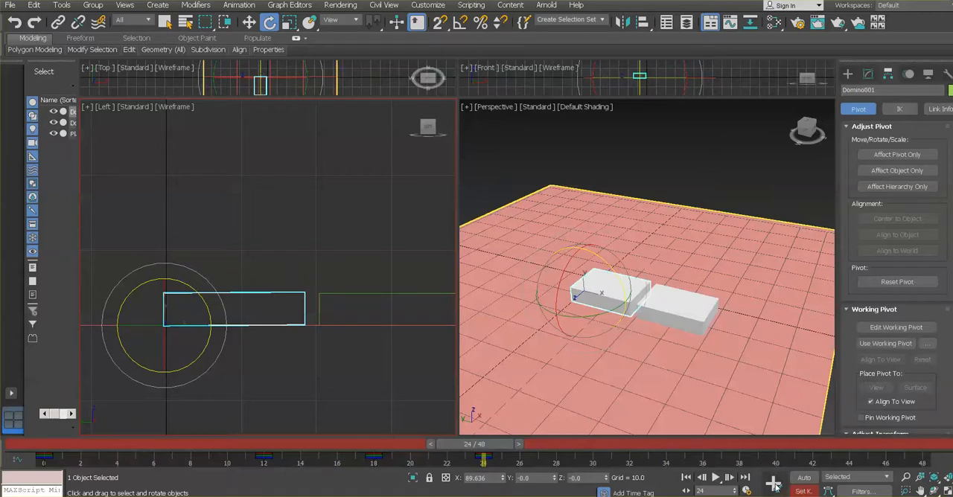
Scrub back to frame 11, play the animation with Domino001's revised fall, and stop it
{"action": "left_click_drag", "start_coordinate": [470, 445], "coordinate": [246, 446]}
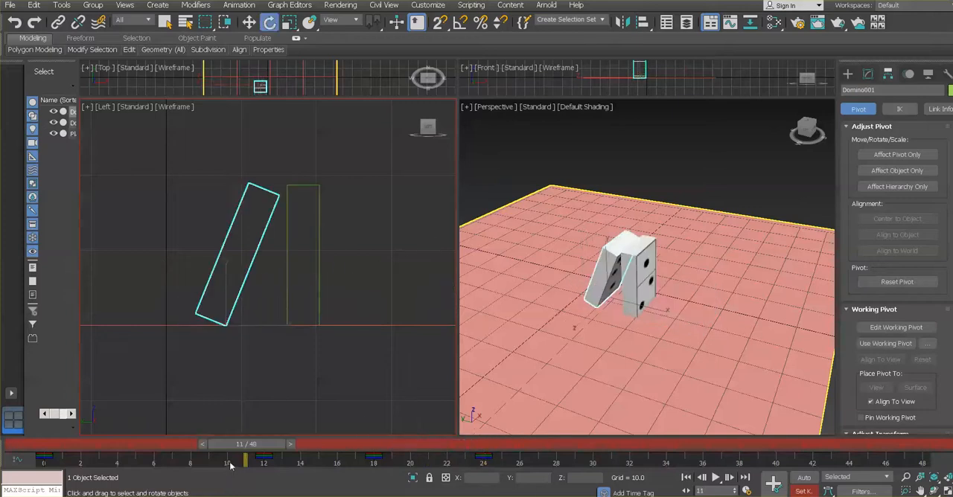
{"action": "key", "text": "e"}
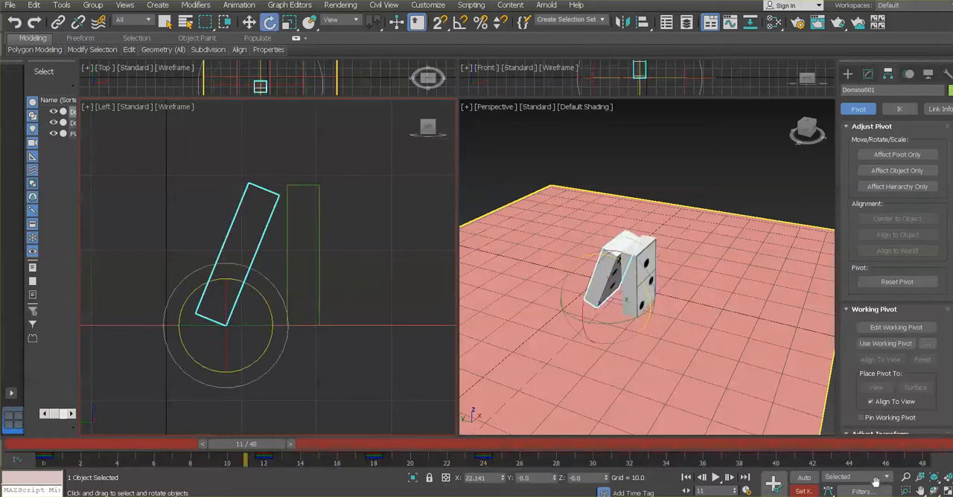
{"action": "left_click", "coordinate": [716, 478]}
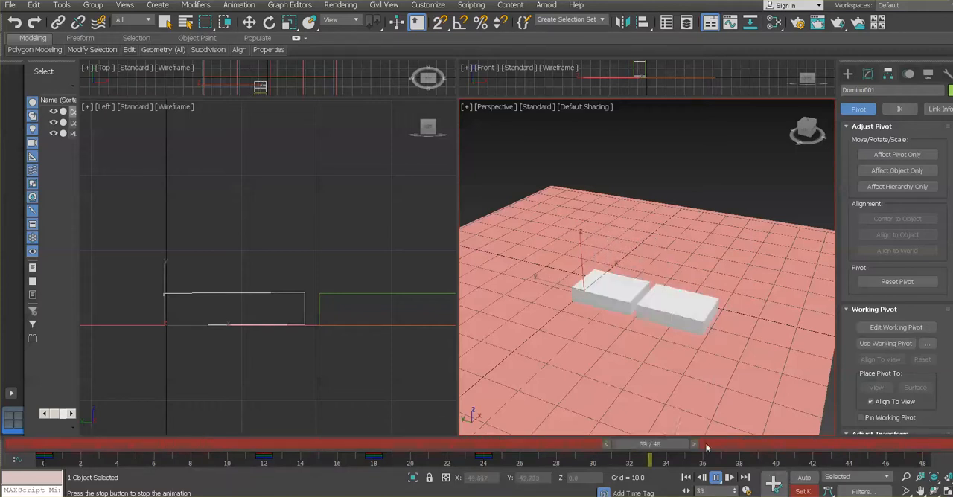
{"action": "left_click", "coordinate": [715, 478]}
{"action": "key", "text": "e"}
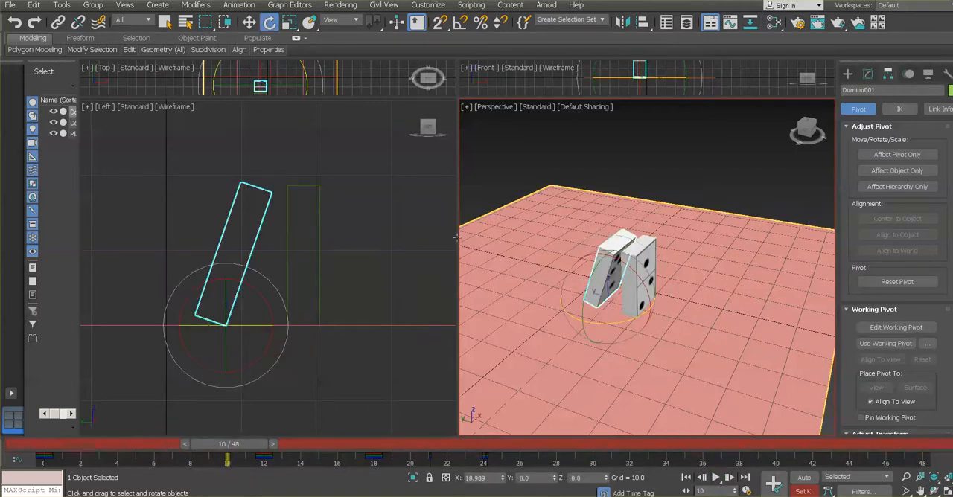
At frame 24, rotate Domino001 about 12 degrees around its vertical axis so it lies slightly skewed, and set a key
{"action": "left_click_drag", "start_coordinate": [445, 447], "coordinate": [474, 455]}
{"action": "left_click", "coordinate": [347, 253]}
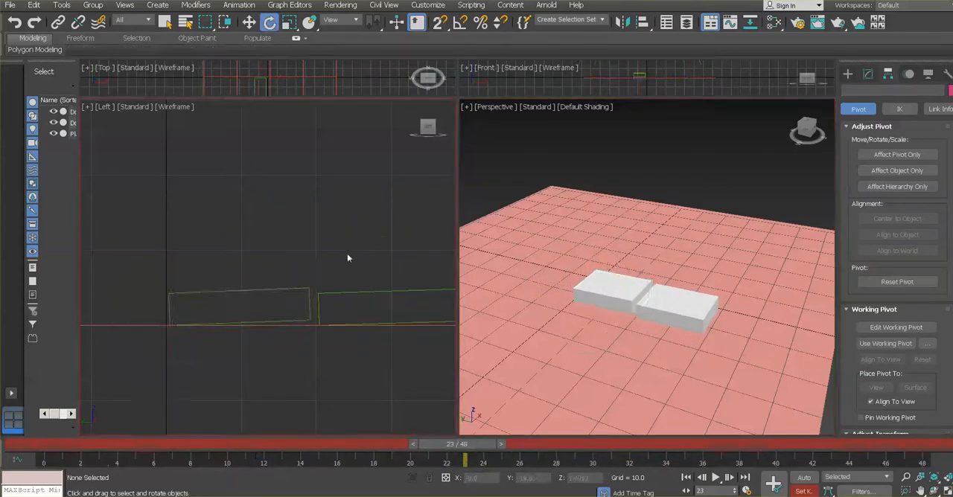
{"action": "left_click", "coordinate": [312, 314]}
{"action": "left_click_drag", "start_coordinate": [484, 447], "coordinate": [506, 445]}
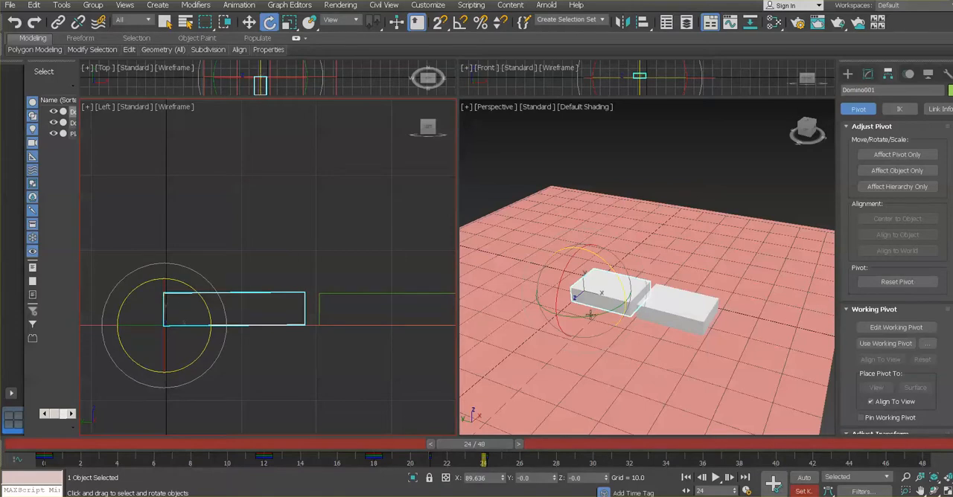
{"action": "left_click_drag", "start_coordinate": [590, 315], "coordinate": [599, 314]}
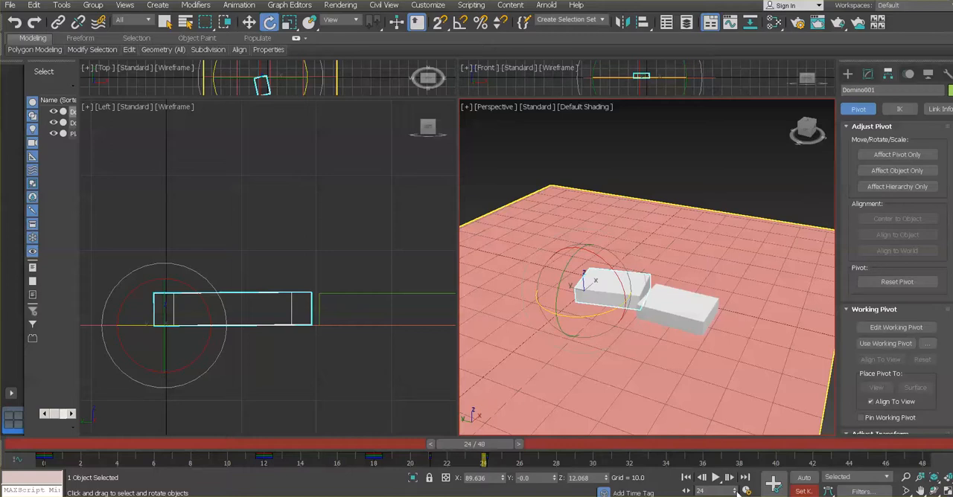
{"action": "left_click", "coordinate": [775, 485]}
{"action": "mouse_move", "coordinate": [493, 445]}
{"action": "left_mouse_down"}
{"action": "mouse_move", "coordinate": [408, 447]}
{"action": "mouse_move", "coordinate": [537, 465]}
{"action": "mouse_move", "coordinate": [488, 456]}
{"action": "mouse_move", "coordinate": [497, 452]}
{"action": "left_mouse_up"}
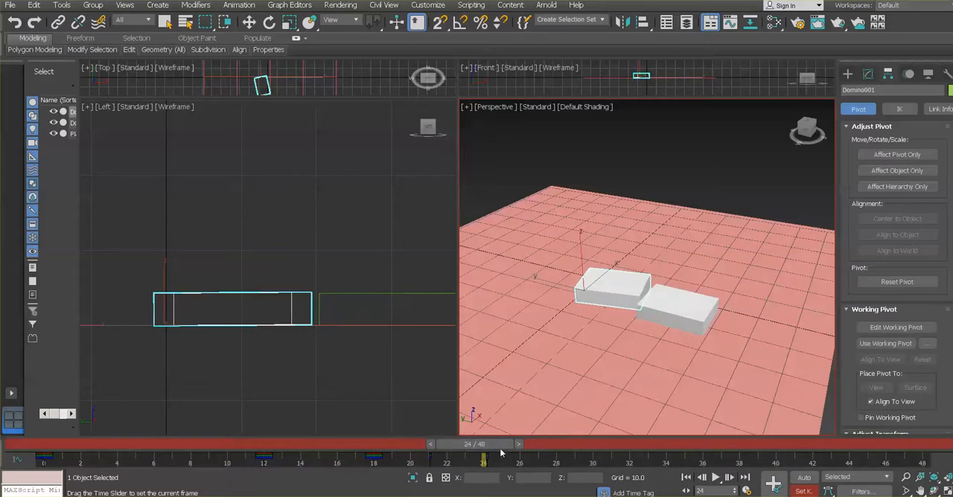
Select all of Domino001's keys near frame 24 in the Curve Editor and set their time to exactly 24
{"action": "key", "text": "e"}
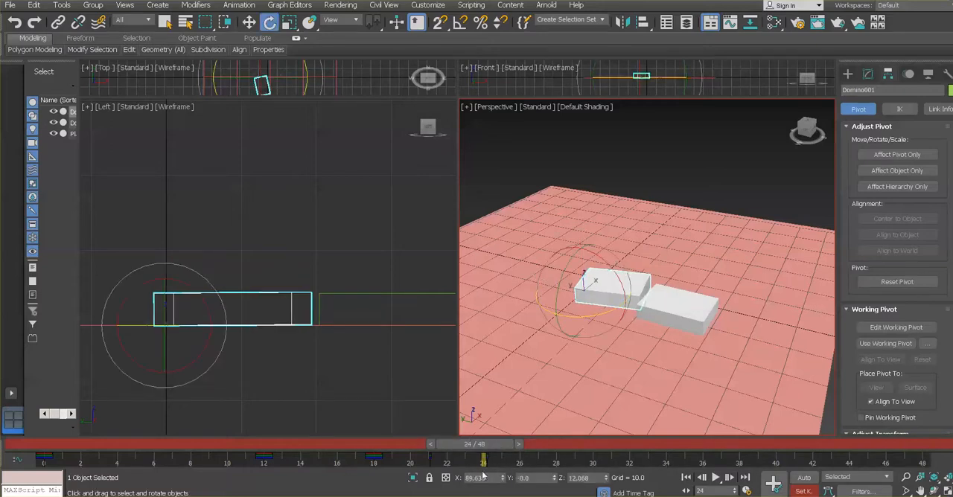
{"action": "left_click", "coordinate": [302, 6]}
{"action": "left_click", "coordinate": [319, 26]}
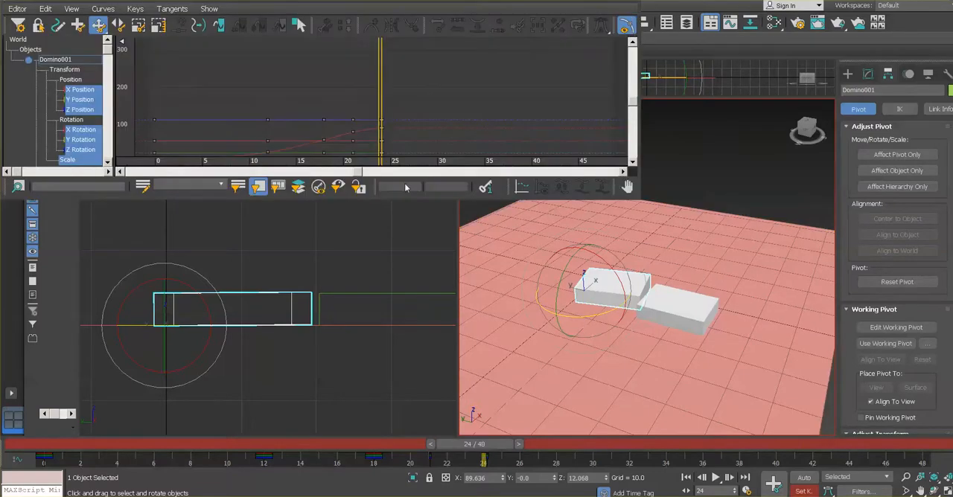
{"action": "middle_click", "coordinate": [432, 122]}
{"action": "scroll", "coordinate": [432, 123], "scroll_direction": "down", "scroll_amount": 2}
{"action": "middle_click_drag", "start_coordinate": [432, 123], "coordinate": [432, 89]}
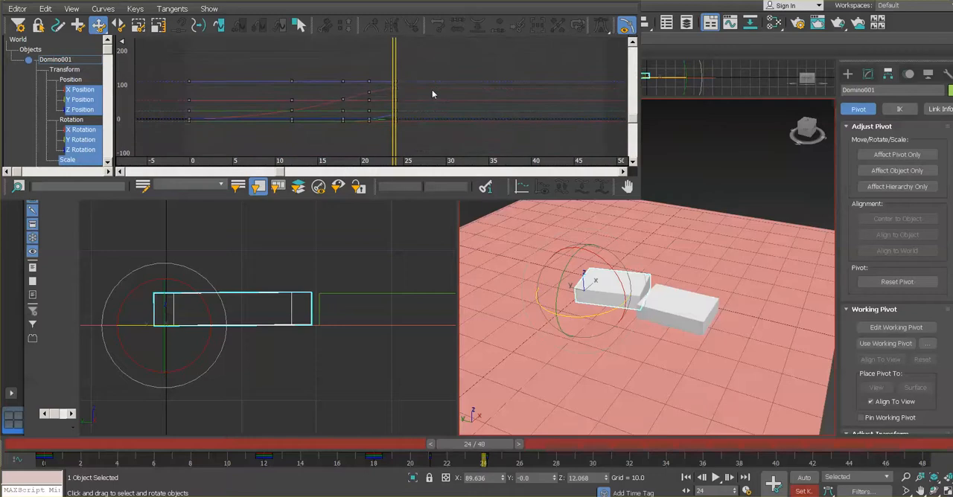
{"action": "scroll", "coordinate": [432, 90], "scroll_direction": "up", "scroll_amount": 4}
{"action": "scroll", "coordinate": [432, 94], "scroll_direction": "up", "scroll_amount": 1}
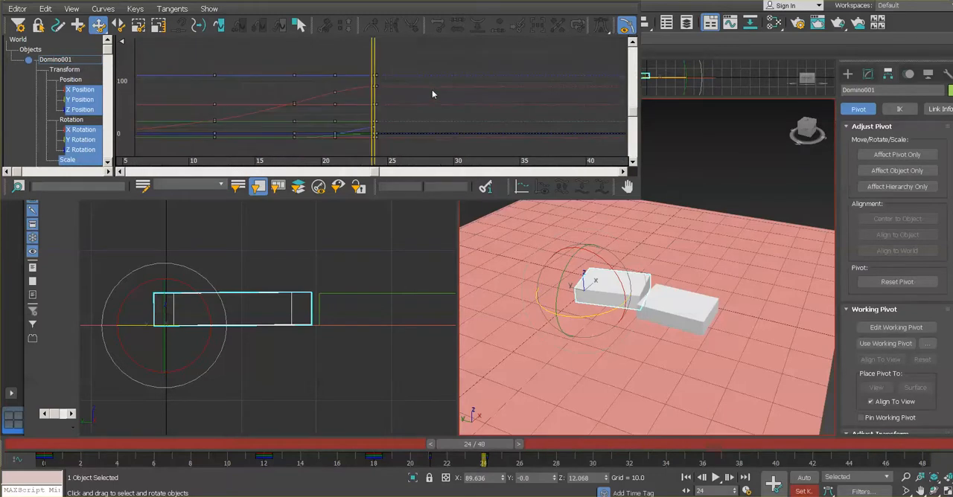
{"action": "left_click_drag", "start_coordinate": [405, 59], "coordinate": [375, 153]}
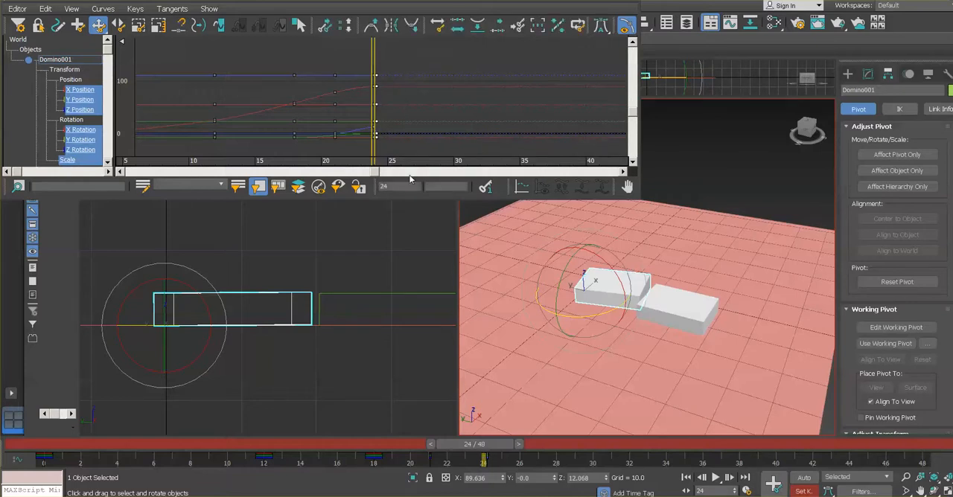
{"action": "key", "text": "Delete"}
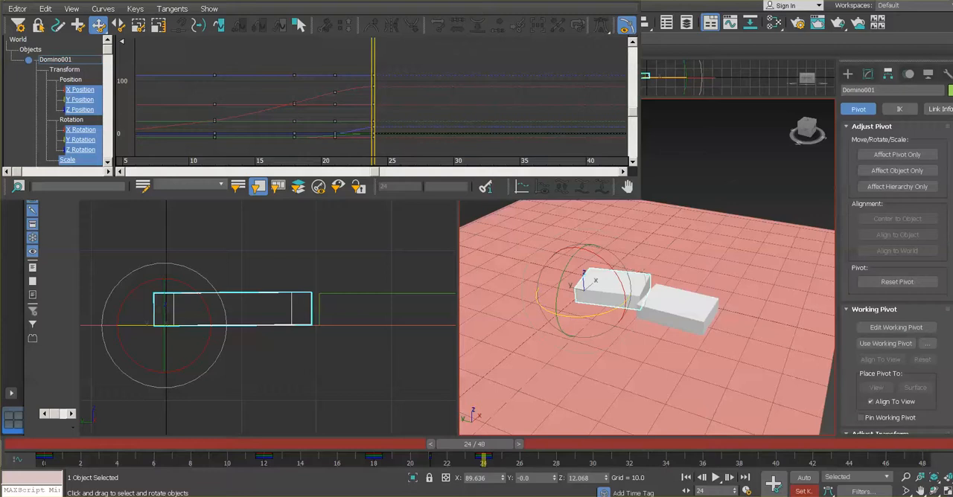
{"action": "left_click", "coordinate": [630, 1]}
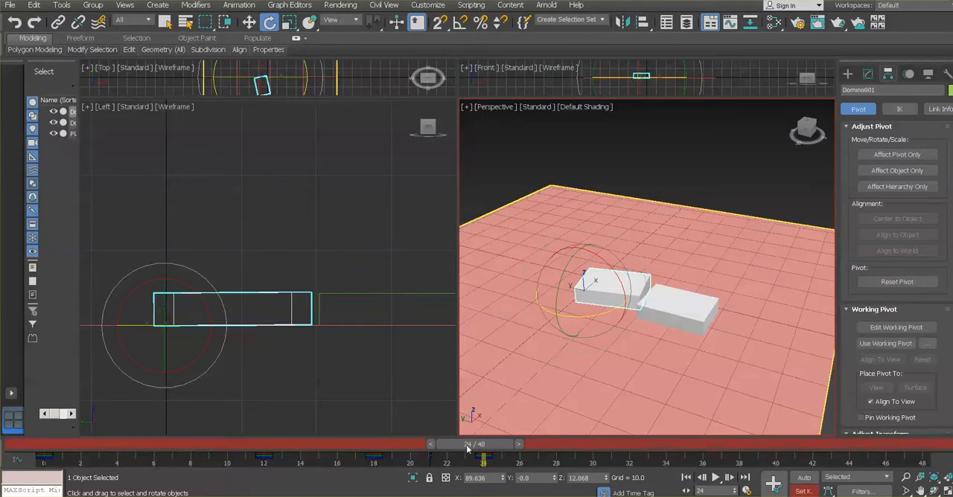
Review Domino001's position and rotation curves in the Curve Editor around frames 21 to 25
{"action": "left_click_drag", "start_coordinate": [468, 447], "coordinate": [428, 448]}
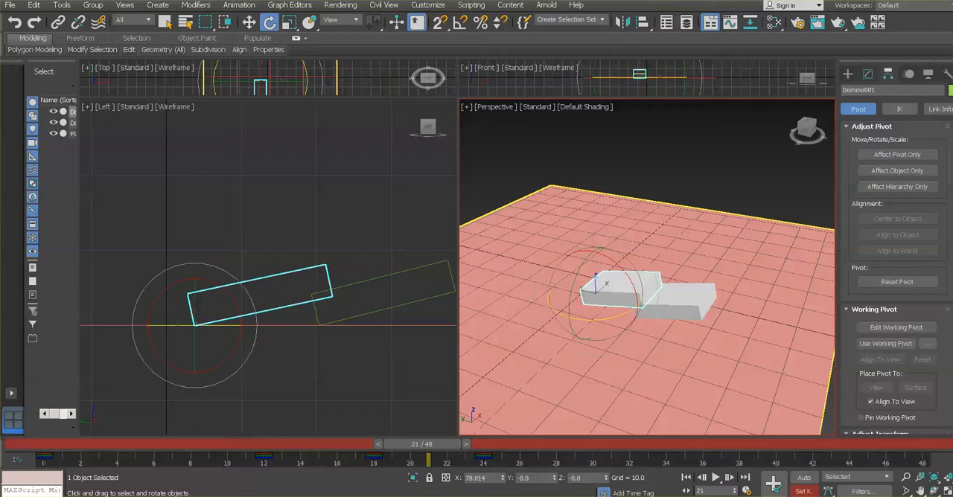
{"action": "left_click", "coordinate": [302, 6]}
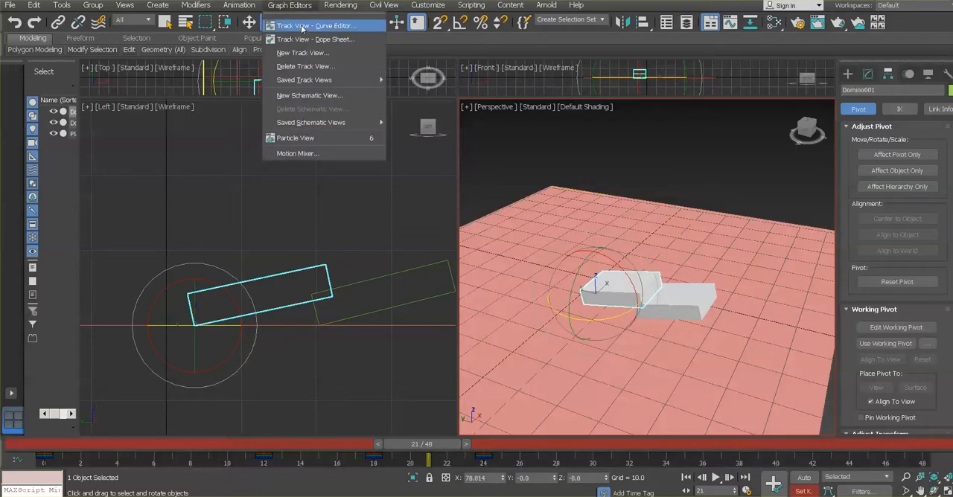
{"action": "left_click", "coordinate": [302, 26]}
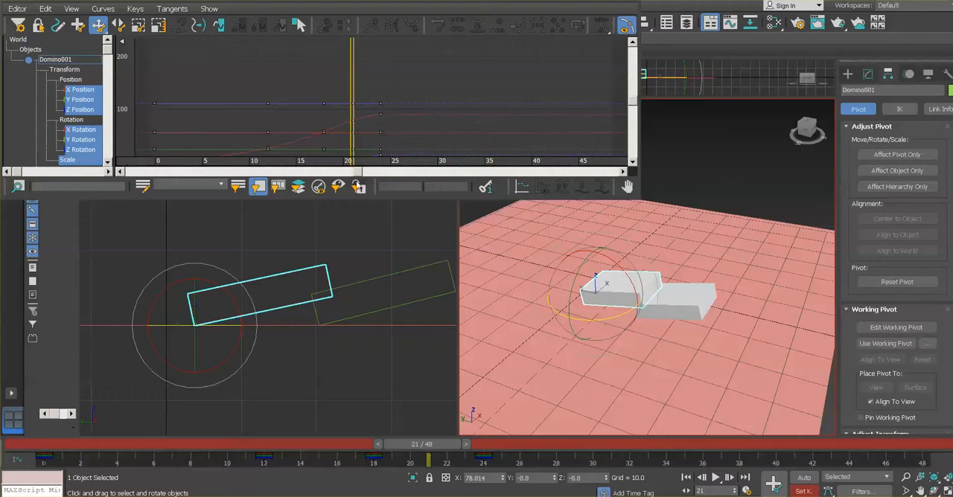
{"action": "left_click", "coordinate": [467, 445]}
{"action": "left_click", "coordinate": [484, 445]}
{"action": "left_click", "coordinate": [501, 444]}
{"action": "left_click", "coordinate": [518, 444]}
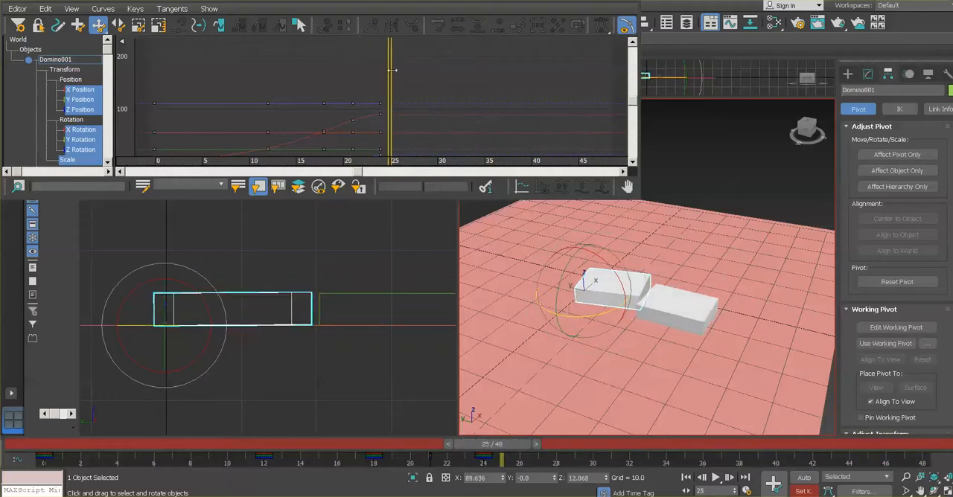
{"action": "middle_click_drag", "start_coordinate": [382, 112], "coordinate": [383, 92]}
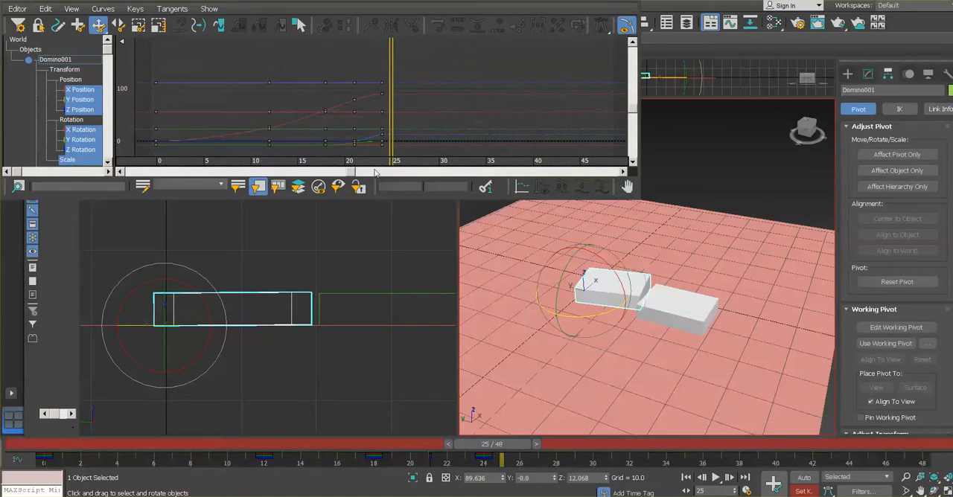
{"action": "left_click", "coordinate": [629, 0]}
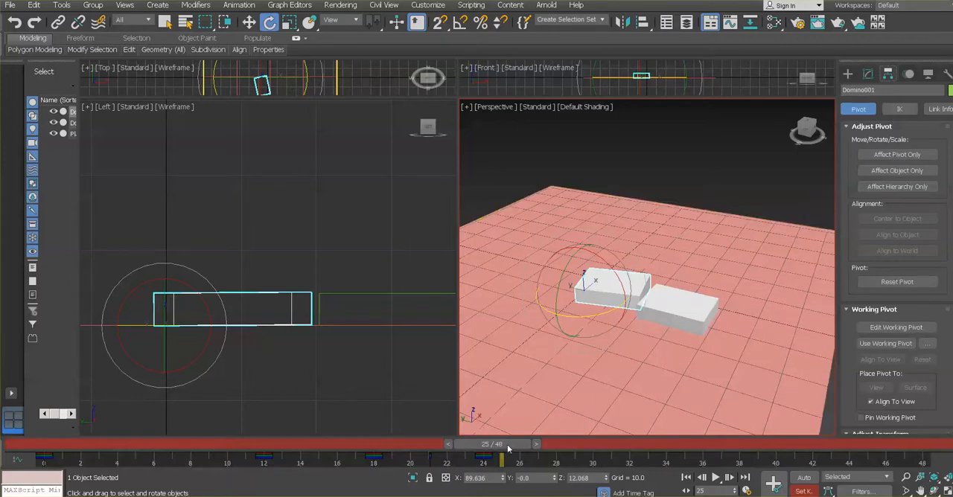
Scrub back to frame 18, play the animation to check both dominoes' fall, and stop it
{"action": "left_click_drag", "start_coordinate": [509, 444], "coordinate": [397, 447]}
{"action": "key", "text": "e"}
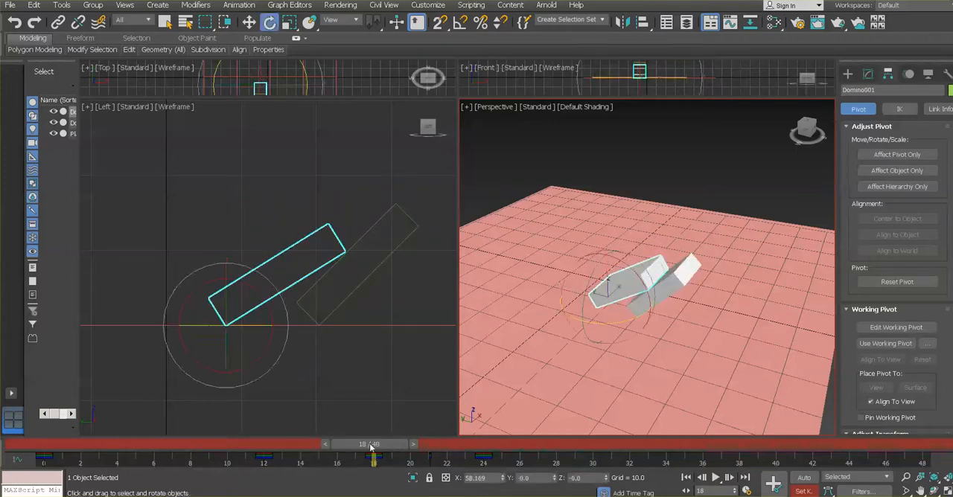
{"action": "key", "text": "q"}
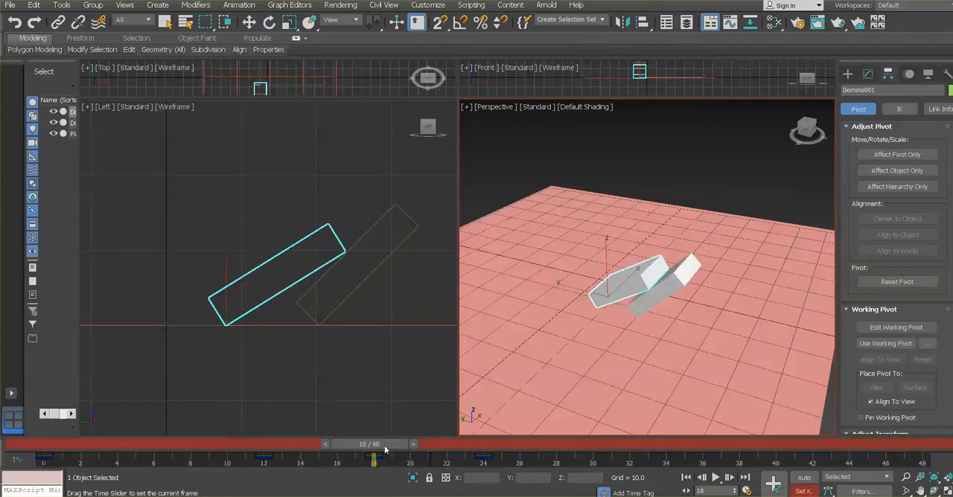
{"action": "key", "text": "e"}
{"action": "key", "text": "q"}
{"action": "mouse_move", "coordinate": [385, 449]}
{"action": "left_mouse_down"}
{"action": "mouse_move", "coordinate": [213, 436]}
{"action": "mouse_move", "coordinate": [406, 456]}
{"action": "mouse_move", "coordinate": [372, 457]}
{"action": "left_mouse_up"}
{"action": "key", "text": "e"}
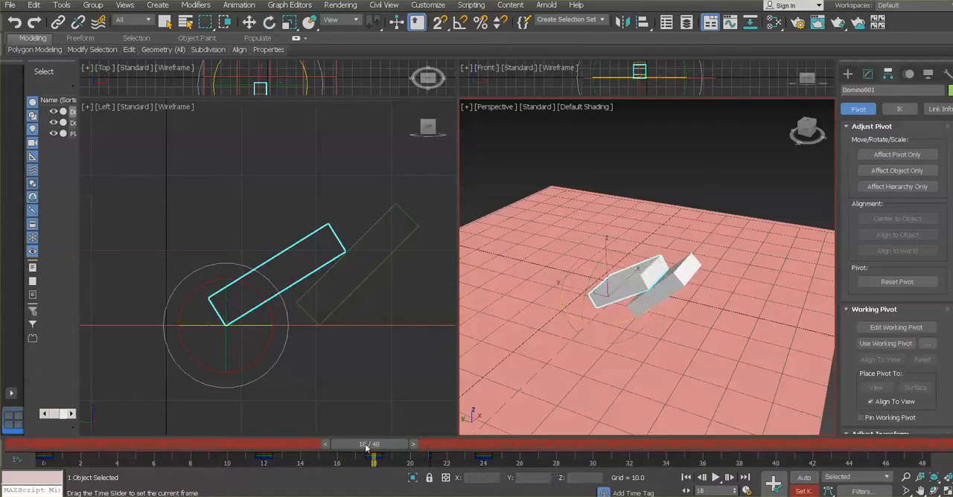
{"action": "left_click", "coordinate": [716, 478]}
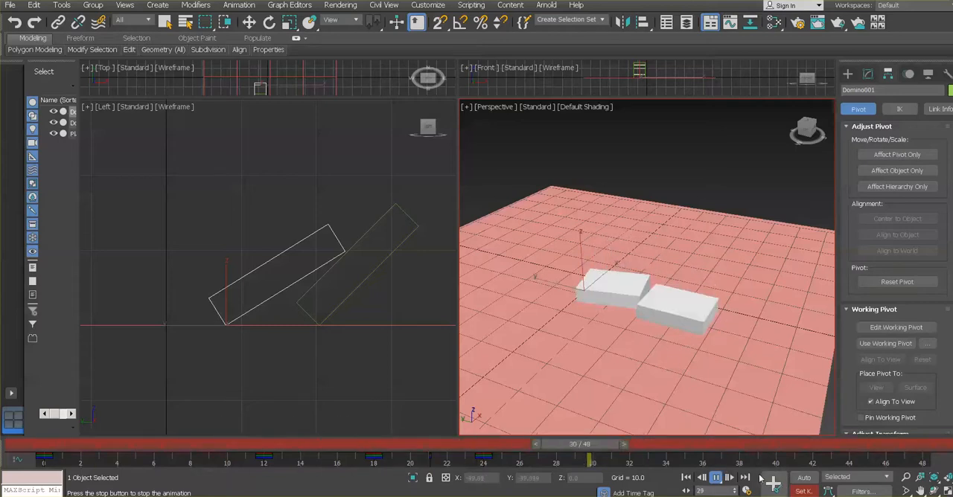
{"action": "left_click", "coordinate": [717, 480]}
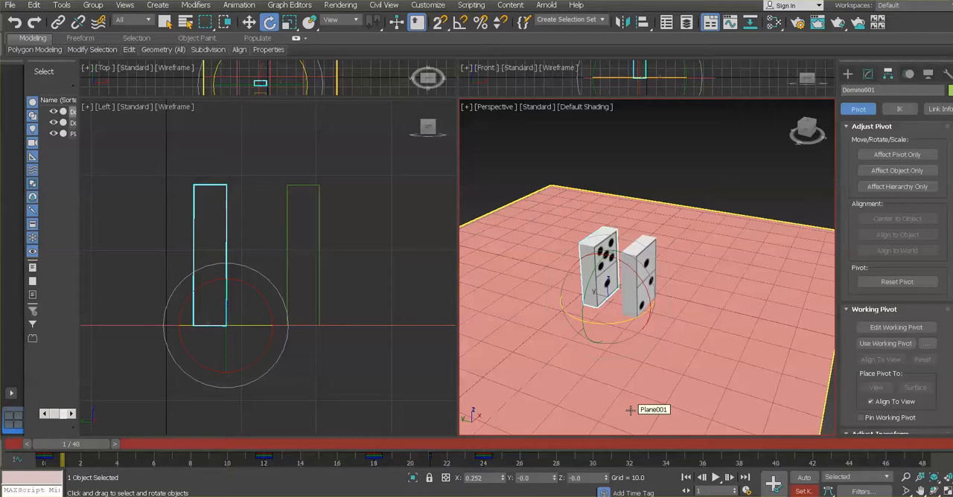
Set the animation length to 34 frames in the time configuration
{"action": "left_click", "coordinate": [746, 492]}
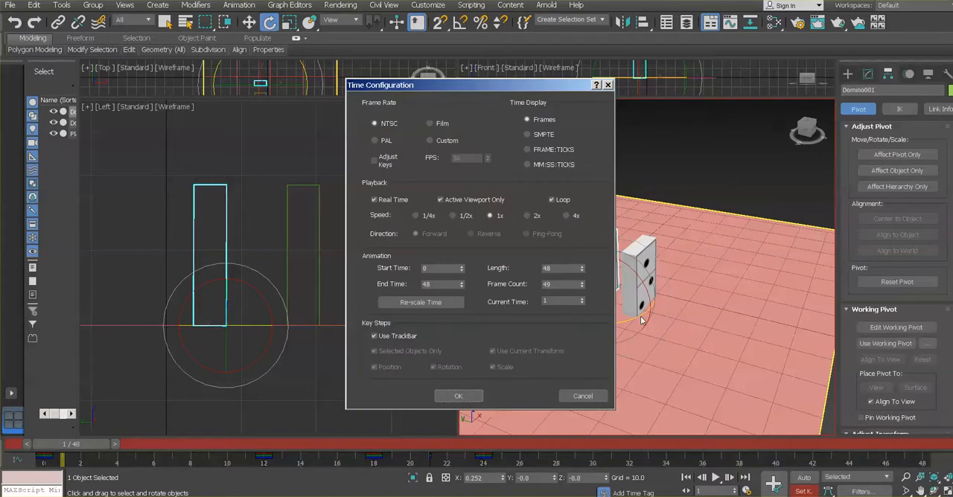
{"action": "double_click", "coordinate": [568, 269]}
{"action": "left_click", "coordinate": [478, 398]}
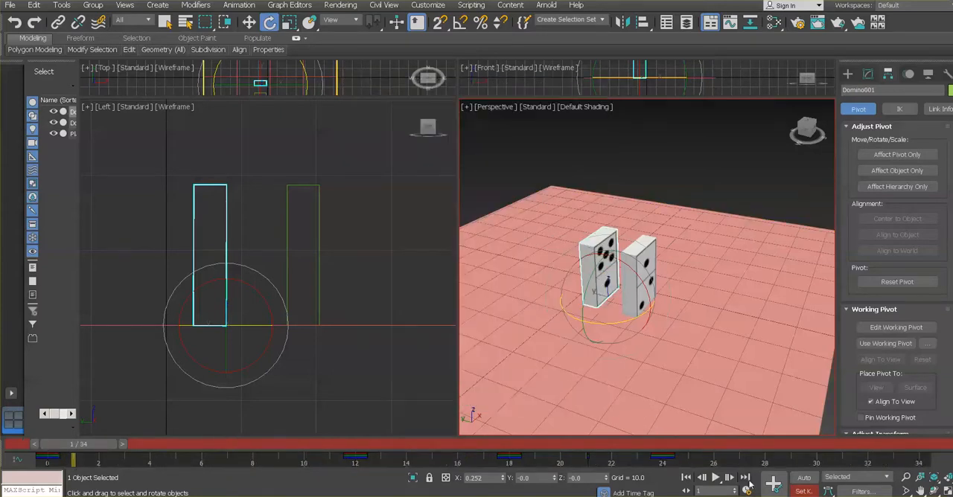
Play the shortened animation, shift Domino001's keys from frame 24 to frame 26, and replay it
{"action": "left_click", "coordinate": [715, 478]}
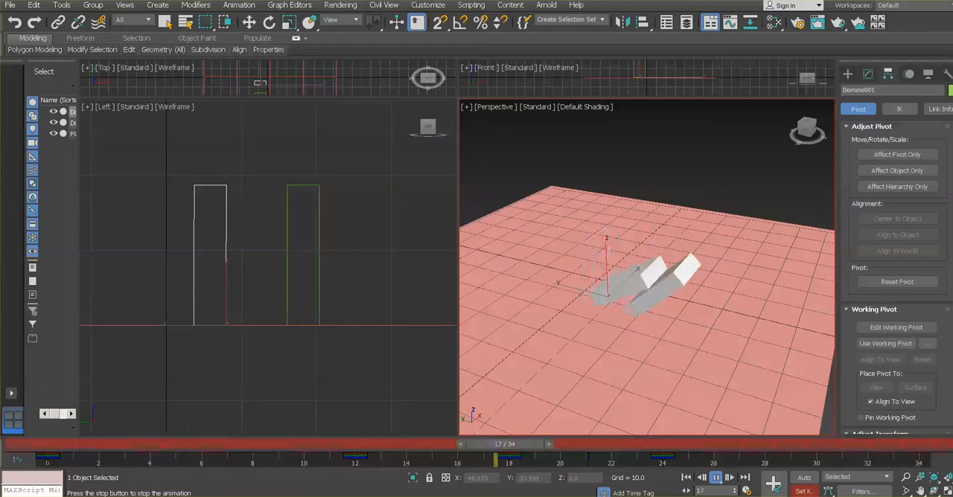
{"action": "left_click", "coordinate": [717, 478]}
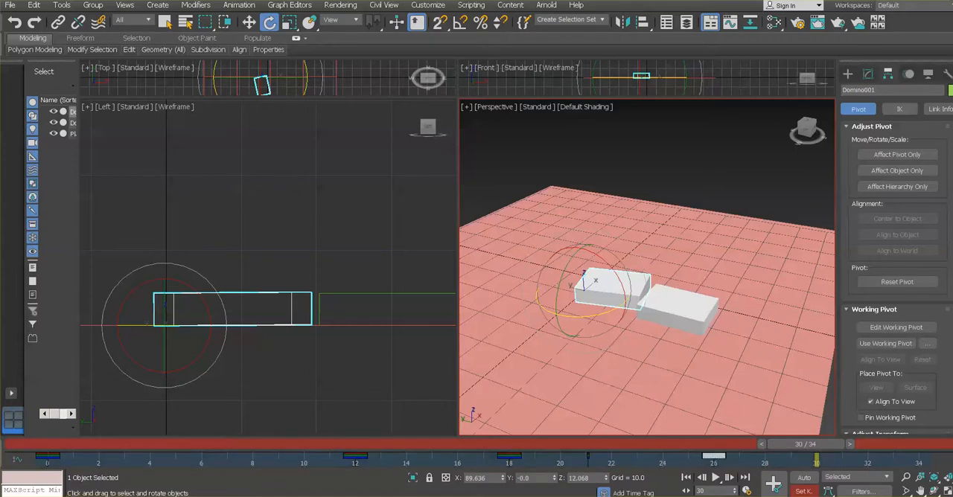
{"action": "left_click", "coordinate": [716, 478]}
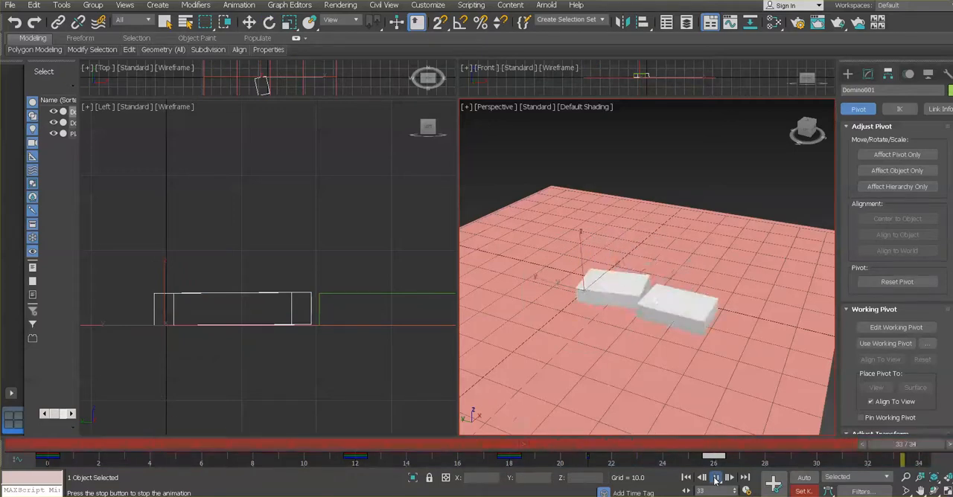
{"action": "left_click", "coordinate": [715, 478]}
{"action": "key", "text": "e"}
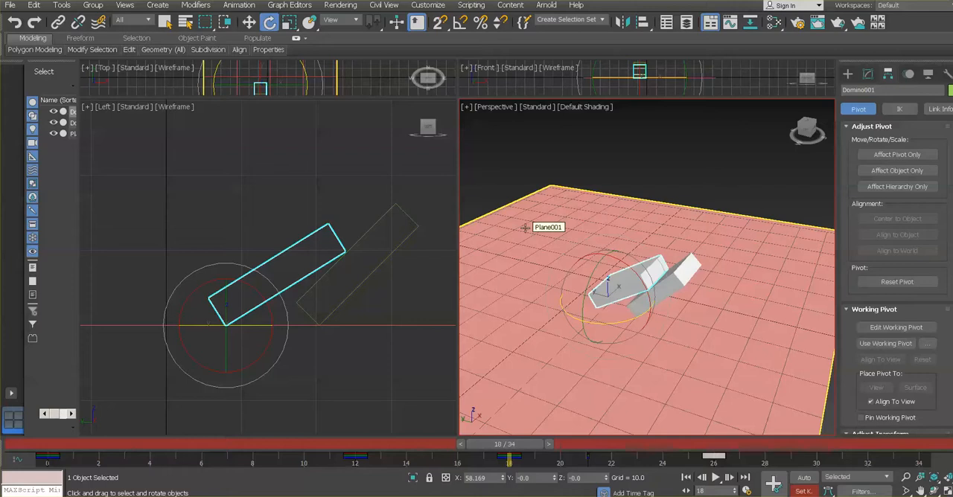
Select Domino002 and, at frame 34, rotate it about -21 degrees around its vertical axis so it lies skewed
{"action": "left_click", "coordinate": [698, 161]}
{"action": "left_click", "coordinate": [694, 274]}
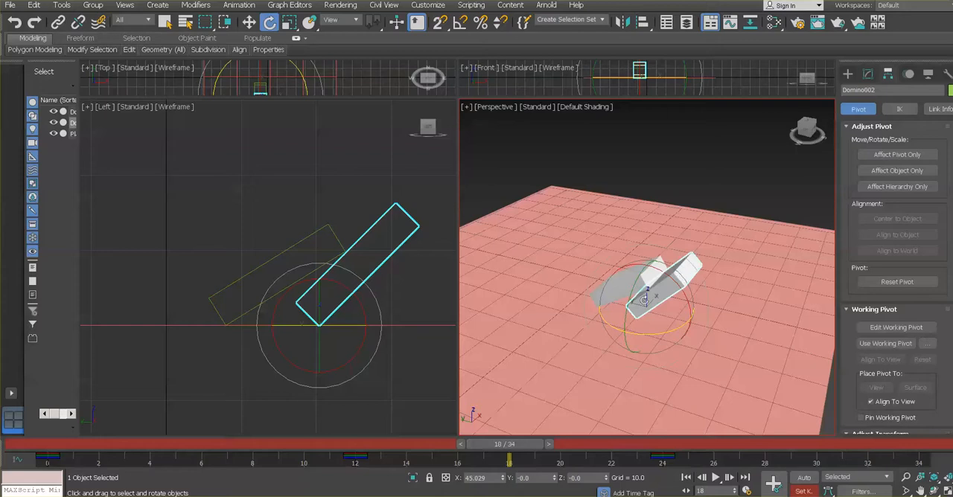
{"action": "left_click_drag", "start_coordinate": [498, 449], "coordinate": [708, 442]}
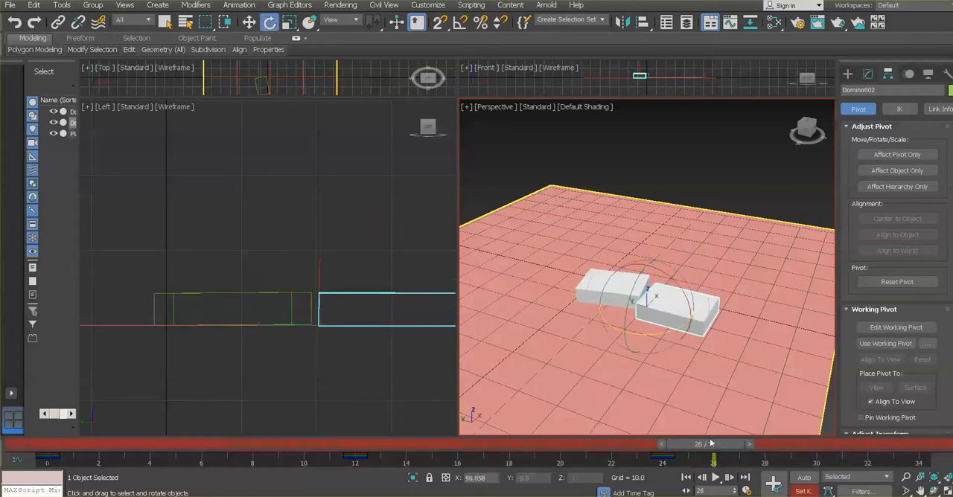
{"action": "key", "text": "e"}
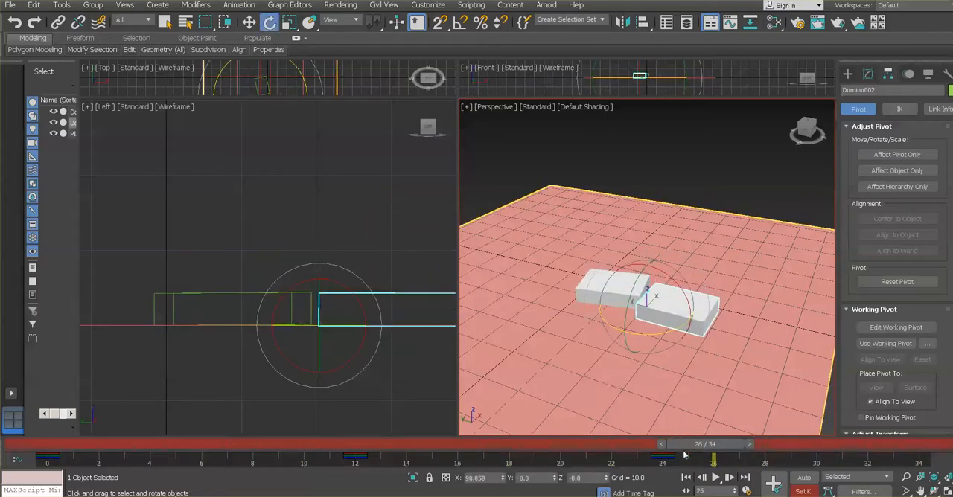
{"action": "key", "text": "w"}
{"action": "left_click_drag", "start_coordinate": [698, 451], "coordinate": [914, 445]}
{"action": "key", "text": "e"}
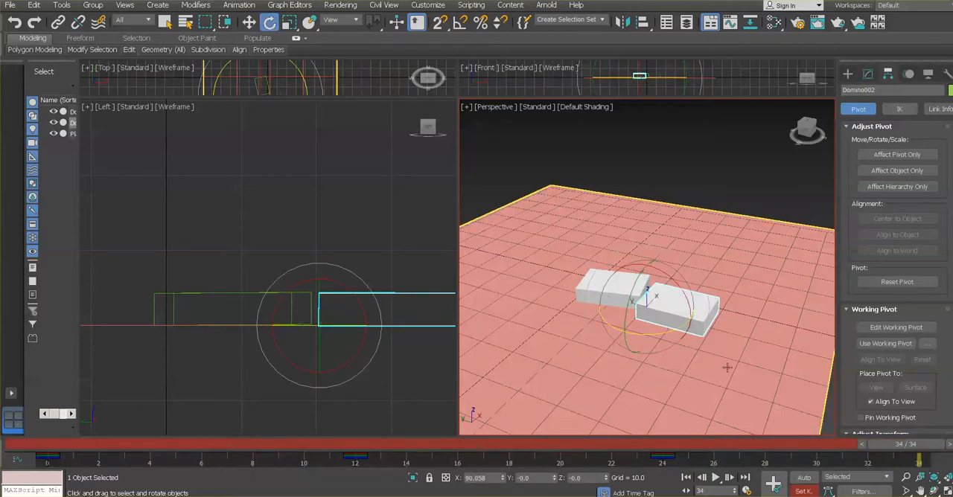
{"action": "left_click_drag", "start_coordinate": [689, 332], "coordinate": [653, 334]}
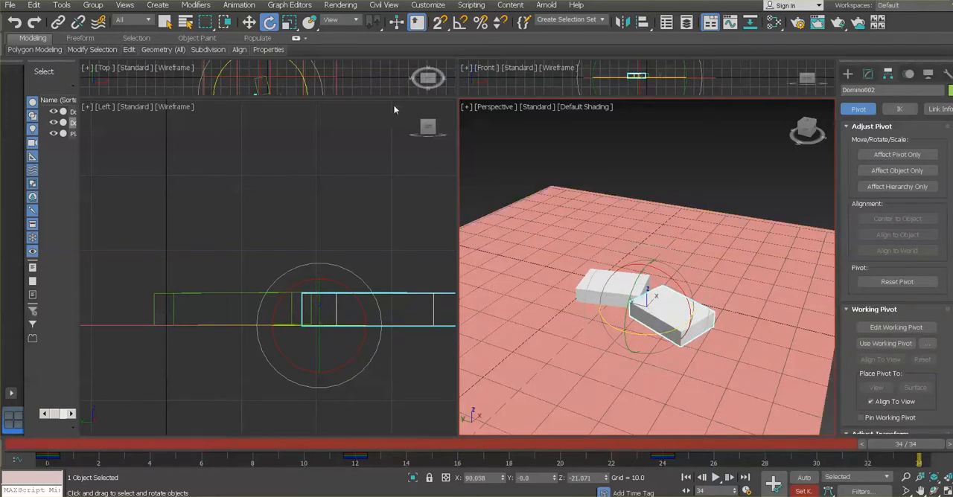
Move Domino002 along Y to about -23.8, clear of Domino001, and set a key at frame 34
{"action": "left_click", "coordinate": [253, 26]}
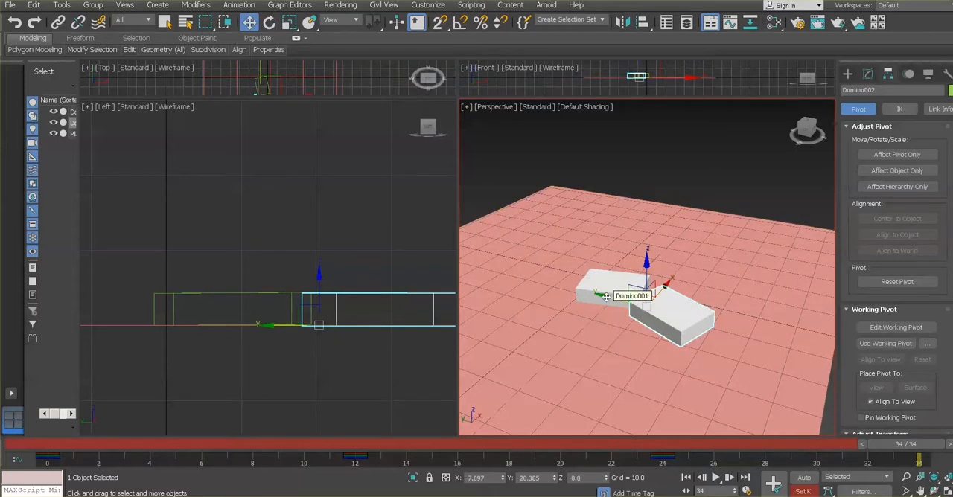
{"action": "left_click_drag", "start_coordinate": [607, 296], "coordinate": [615, 301]}
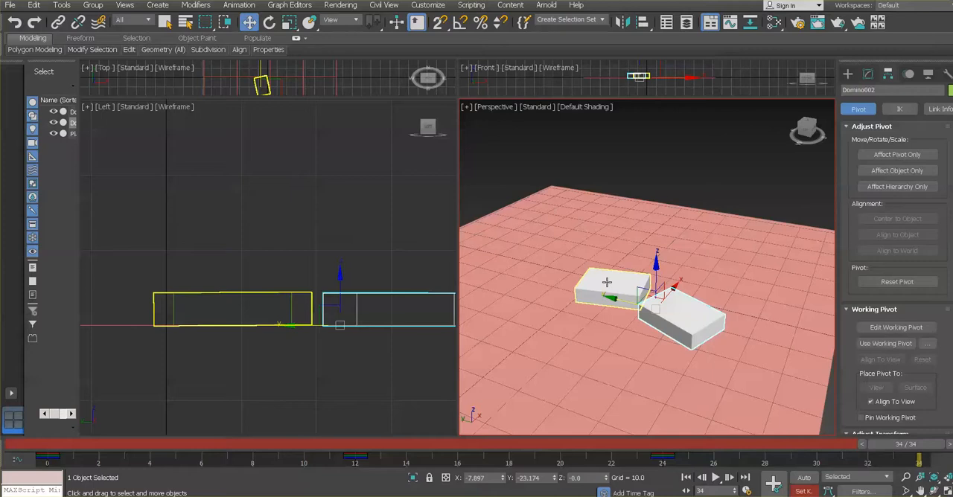
{"action": "left_click_drag", "start_coordinate": [613, 297], "coordinate": [616, 298]}
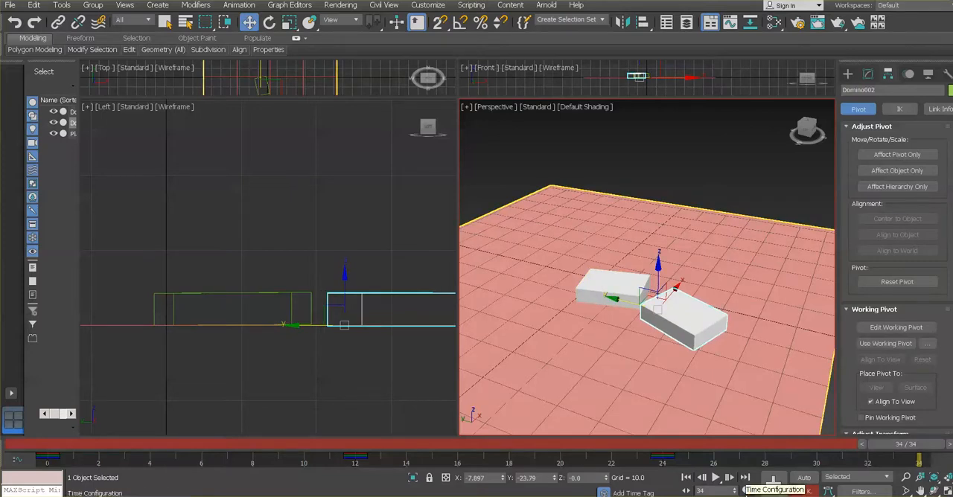
{"action": "left_click", "coordinate": [774, 485]}
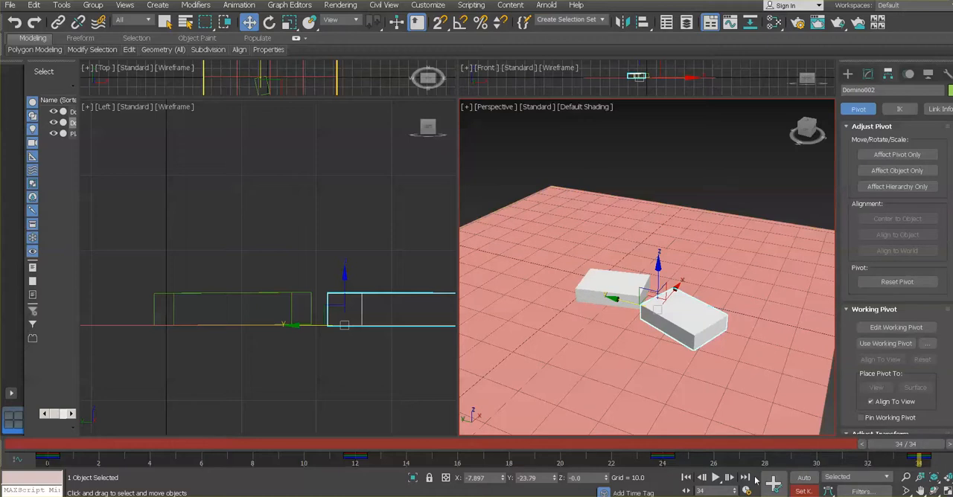
Rewind to frame 0 and play the animation to check Domino002's new resting position
{"action": "left_click_drag", "start_coordinate": [906, 445], "coordinate": [43, 467]}
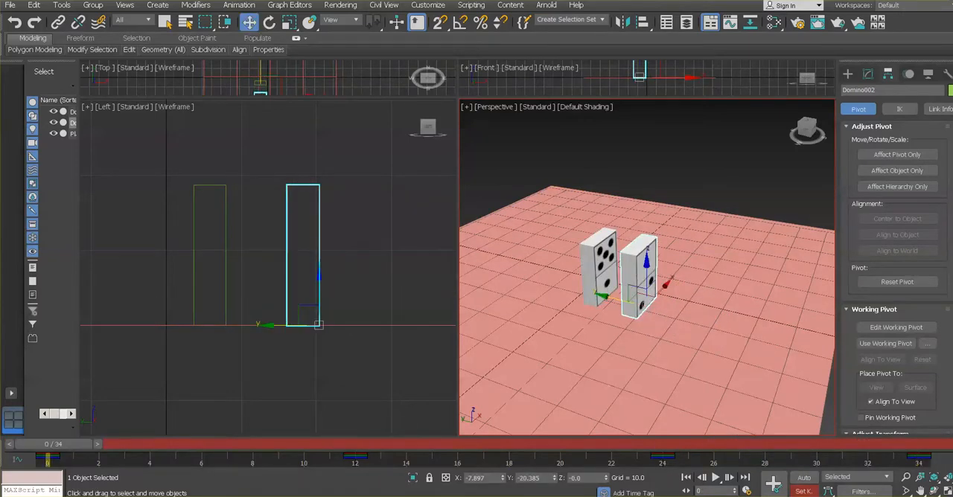
{"action": "left_click", "coordinate": [716, 478]}
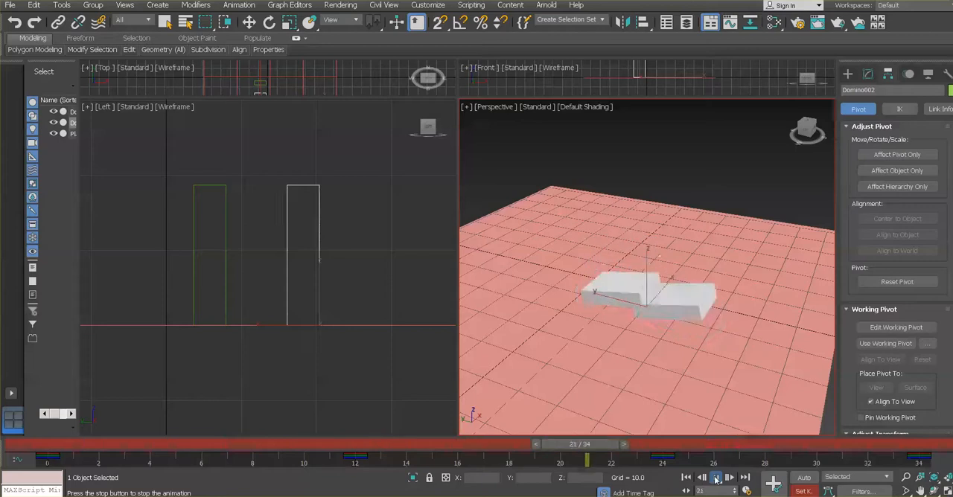
{"action": "left_click", "coordinate": [716, 478]}
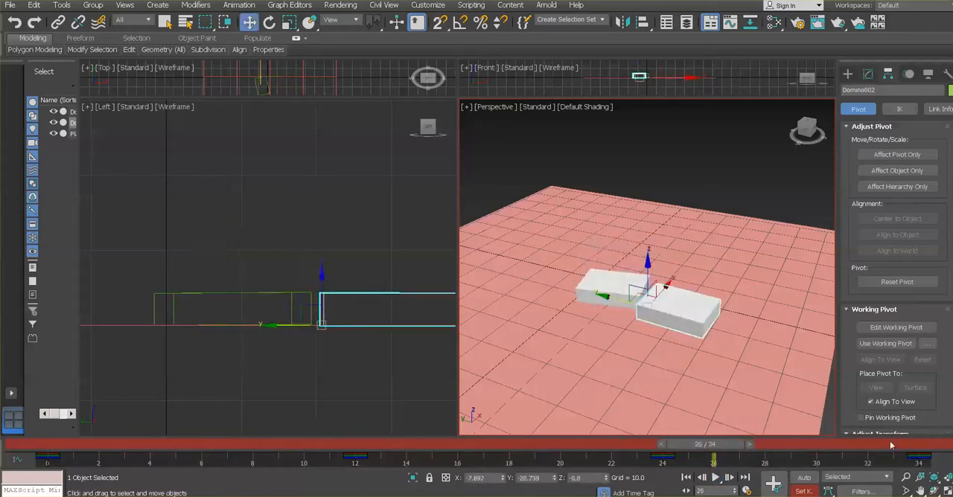
At frame 34, move Domino002 along Y to about -30.4, farther from Domino001, key it, and play the animation
{"action": "left_click_drag", "start_coordinate": [715, 445], "coordinate": [924, 445]}
{"action": "key", "text": "w"}
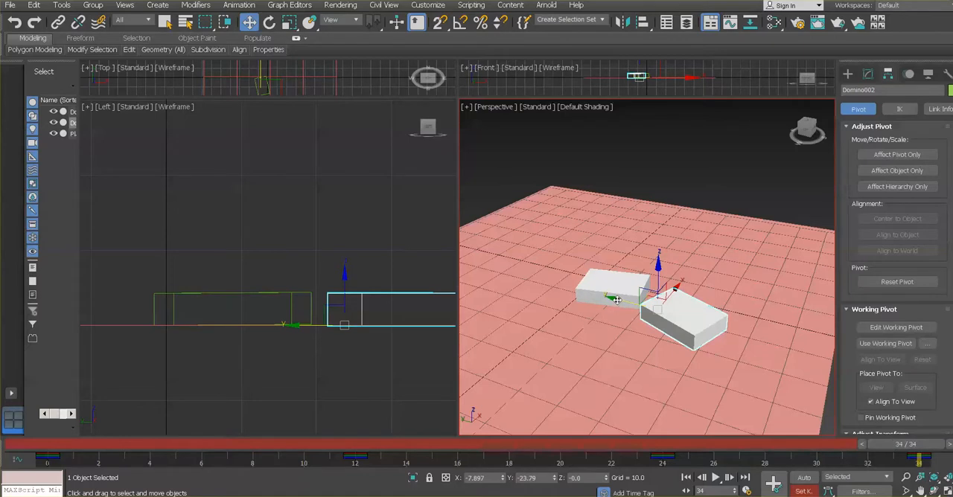
{"action": "left_click_drag", "start_coordinate": [616, 300], "coordinate": [639, 308]}
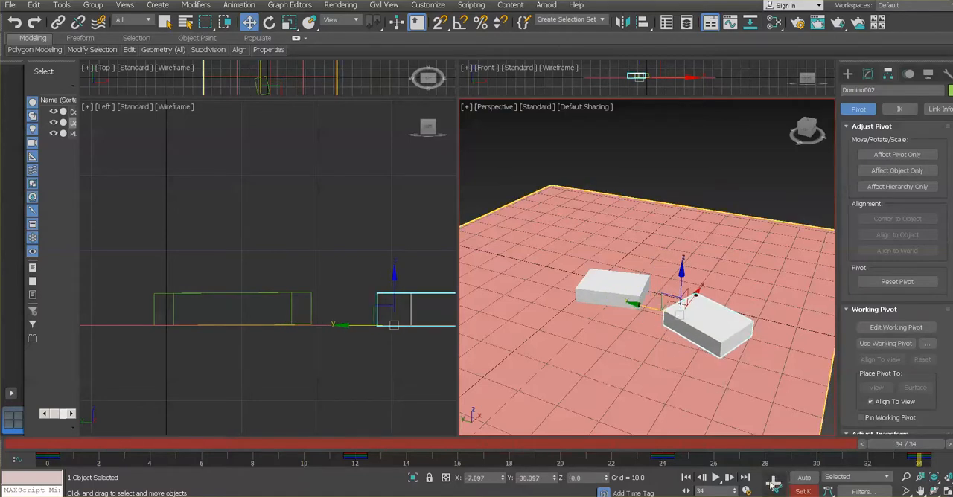
{"action": "left_click", "coordinate": [364, 450]}
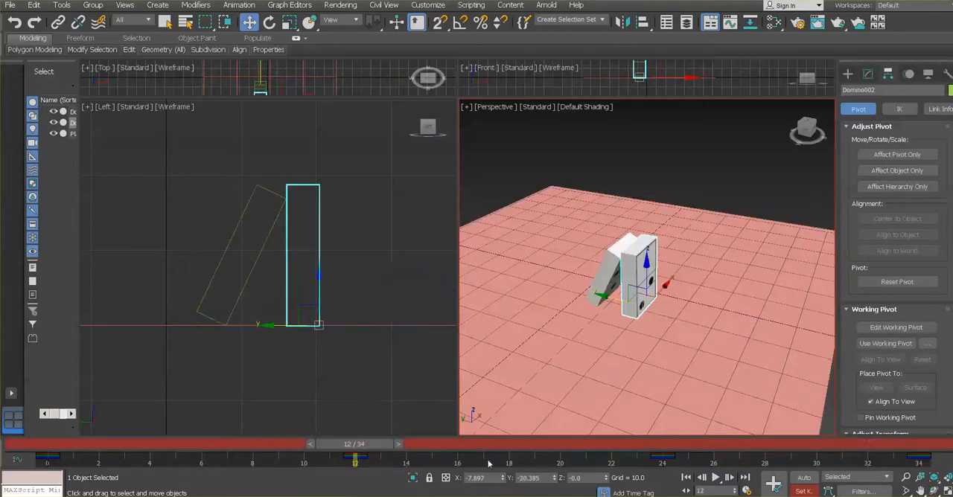
{"action": "left_click", "coordinate": [716, 478]}
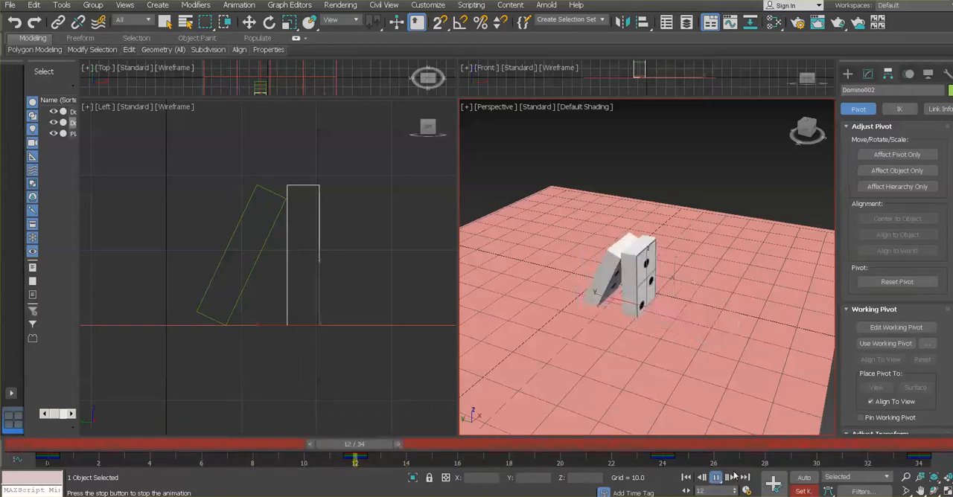
{"action": "left_click", "coordinate": [715, 479]}
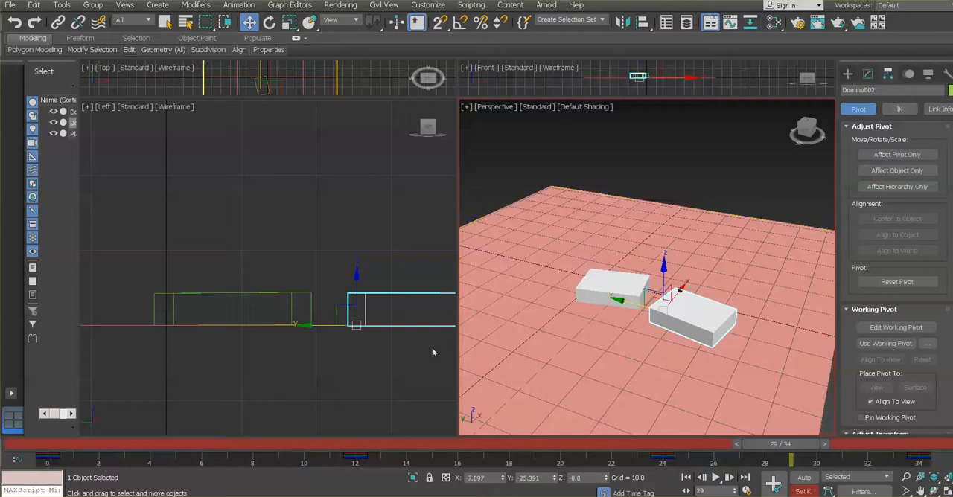
Return to frame 34 and move Domino002 back toward Domino001 along Y to about -24
{"action": "left_click", "coordinate": [395, 445]}
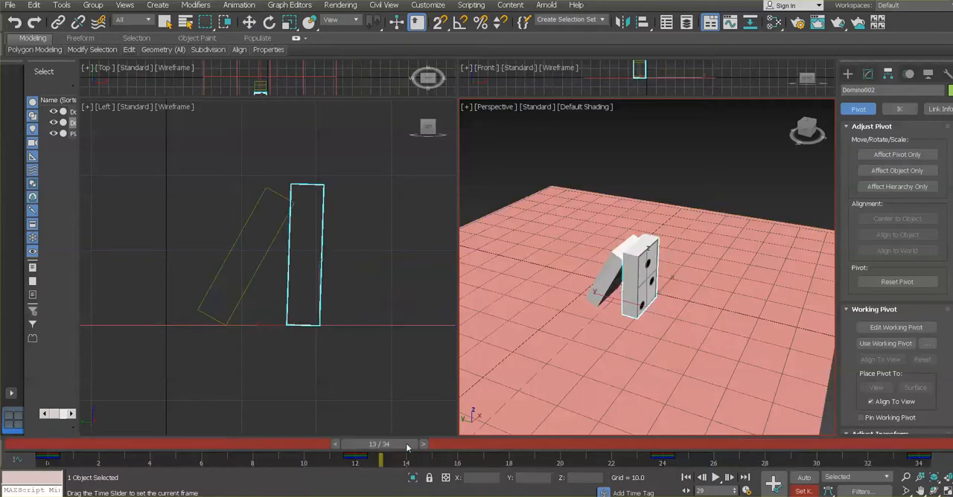
{"action": "left_click_drag", "start_coordinate": [407, 446], "coordinate": [926, 445]}
{"action": "key", "text": "w"}
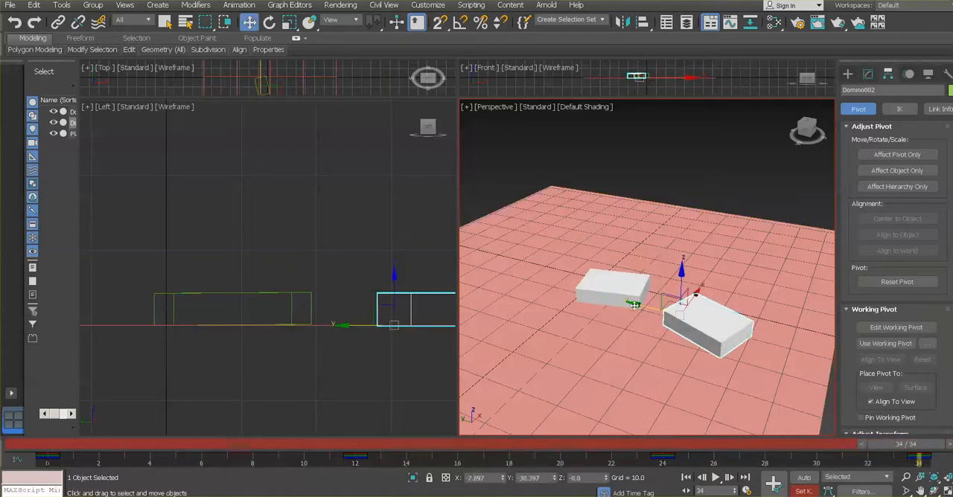
{"action": "left_click_drag", "start_coordinate": [640, 311], "coordinate": [615, 300]}
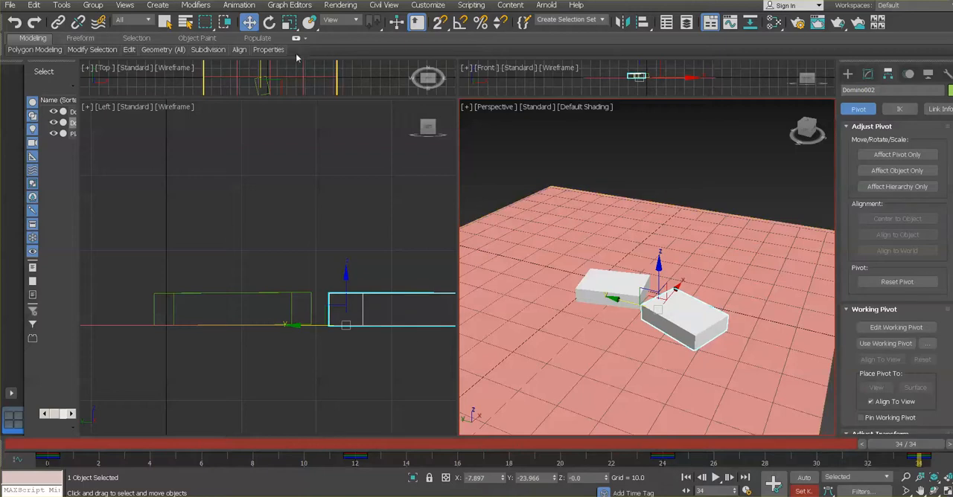
Rotate Domino002 around its vertical axis to about -7.3 degrees at frame 34, key it, and replay the animation
{"action": "left_click", "coordinate": [269, 23]}
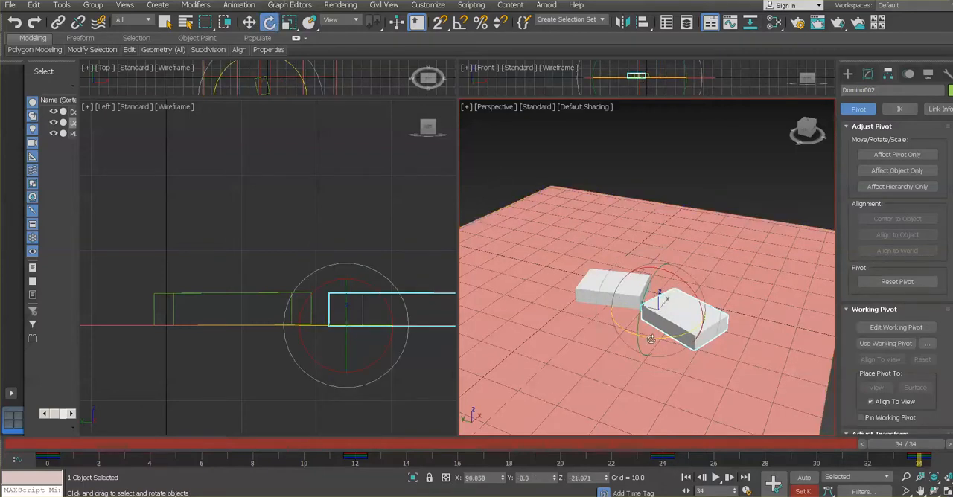
{"action": "left_click_drag", "start_coordinate": [651, 339], "coordinate": [665, 336]}
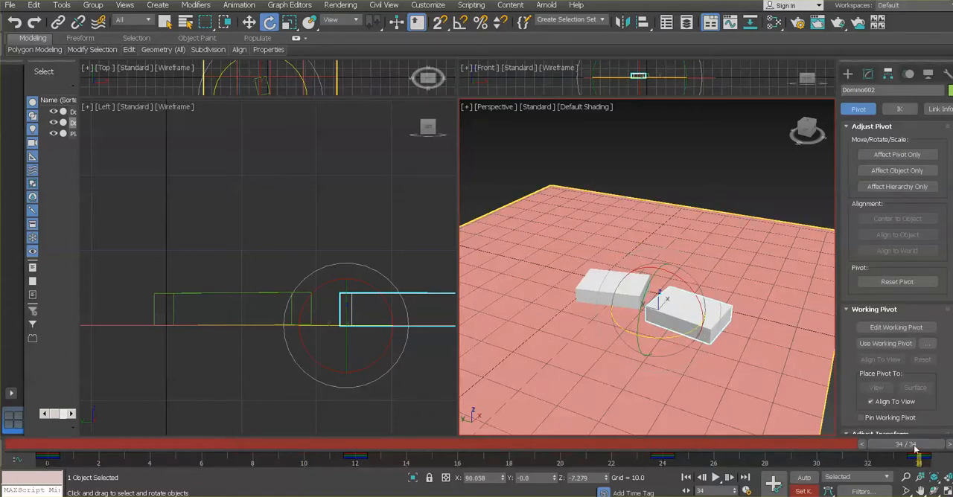
{"action": "left_click_drag", "start_coordinate": [915, 448], "coordinate": [253, 445]}
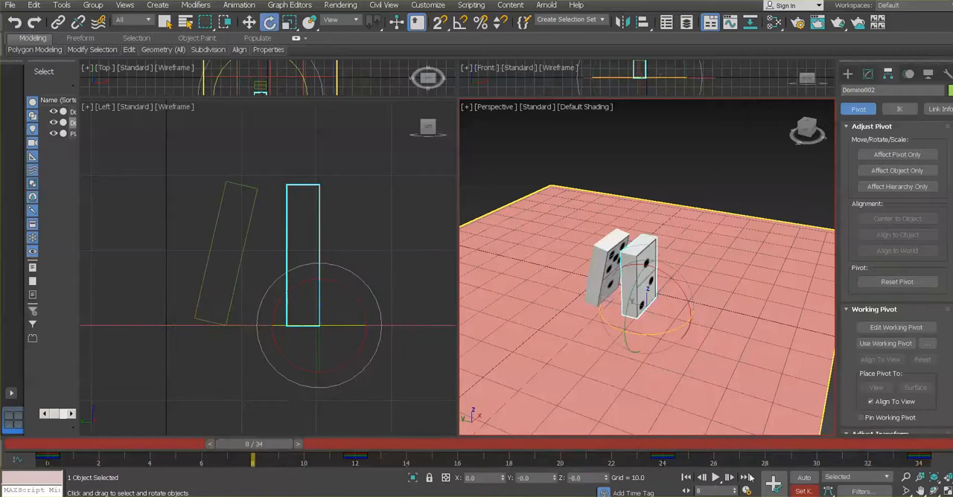
{"action": "left_click", "coordinate": [715, 478]}
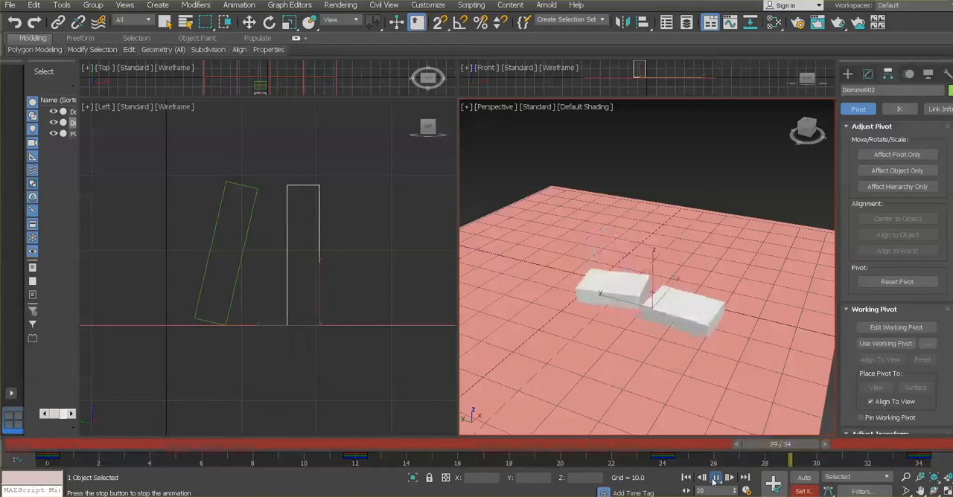
{"action": "left_click", "coordinate": [715, 478]}
Scrub between frames 24 and 29 to examine how Domino002 slides and turns after falling
{"action": "left_click_drag", "start_coordinate": [693, 445], "coordinate": [672, 417]}
{"action": "key", "text": "e"}
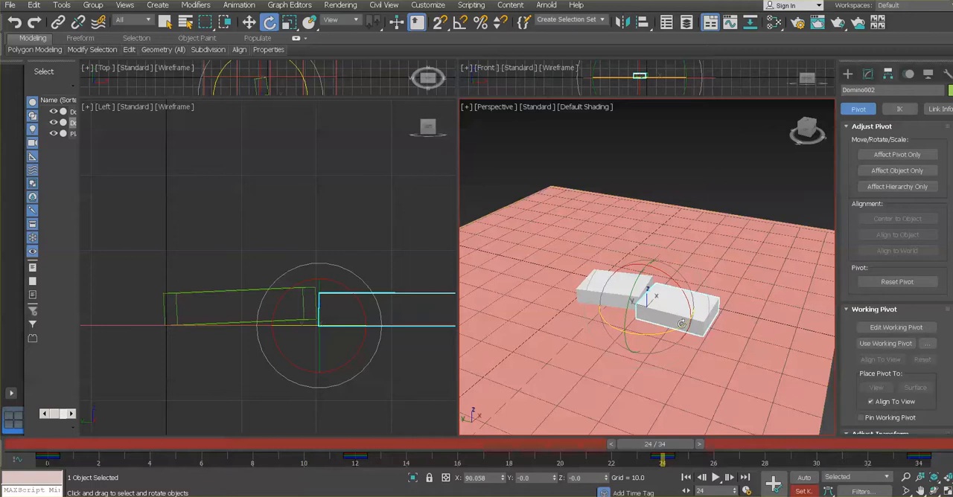
{"action": "left_click_drag", "start_coordinate": [654, 444], "coordinate": [793, 462]}
{"action": "key", "text": "e"}
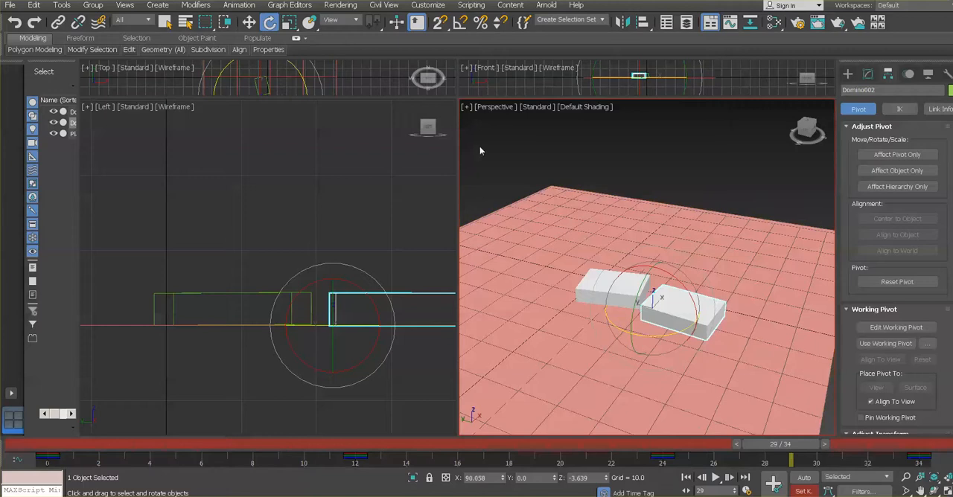
Open the Curve Editor and isolate Domino002's Y Position curve, framing its last two keys
{"action": "left_click", "coordinate": [293, 6]}
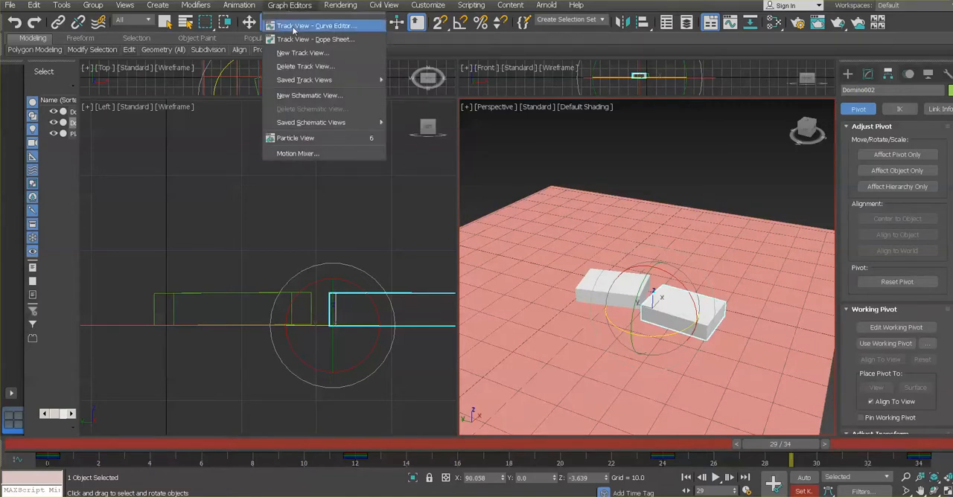
{"action": "left_click", "coordinate": [313, 26]}
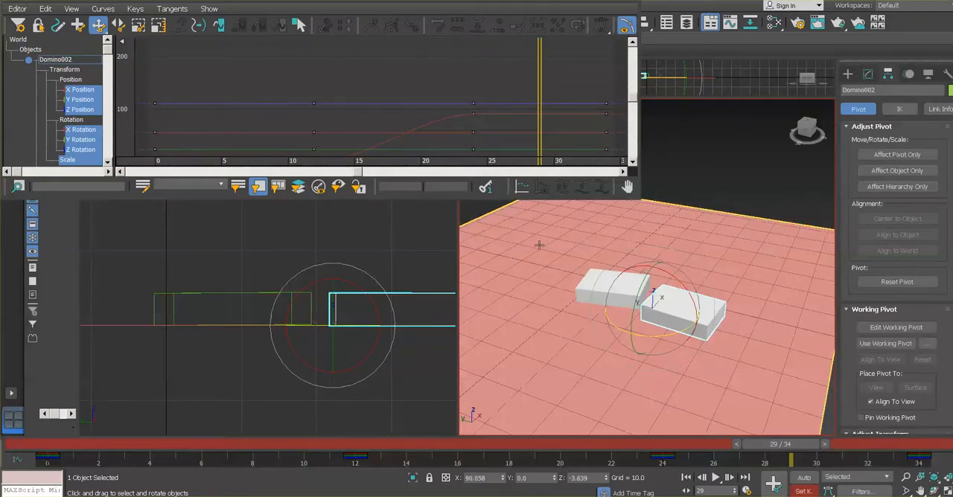
{"action": "left_click", "coordinate": [80, 100]}
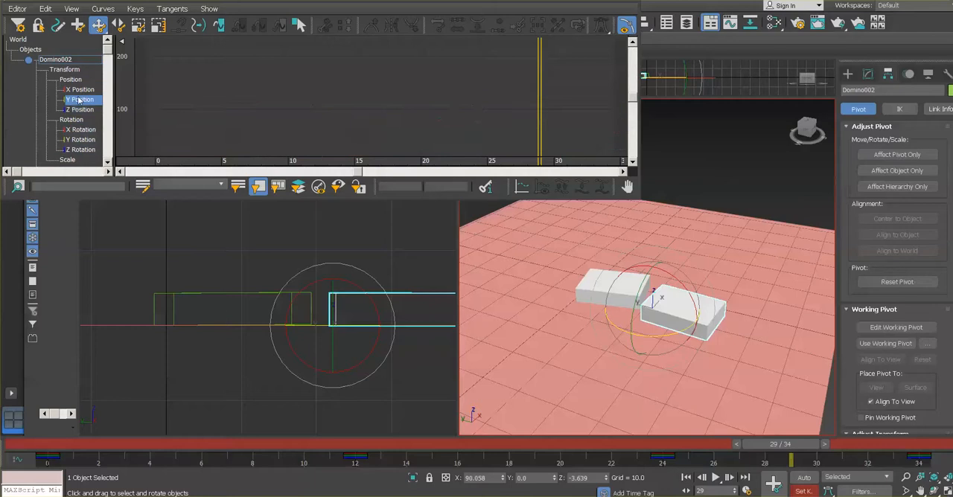
{"action": "scroll", "coordinate": [333, 136], "scroll_direction": "down", "scroll_amount": 1}
{"action": "middle_click_drag", "start_coordinate": [337, 125], "coordinate": [321, 47]}
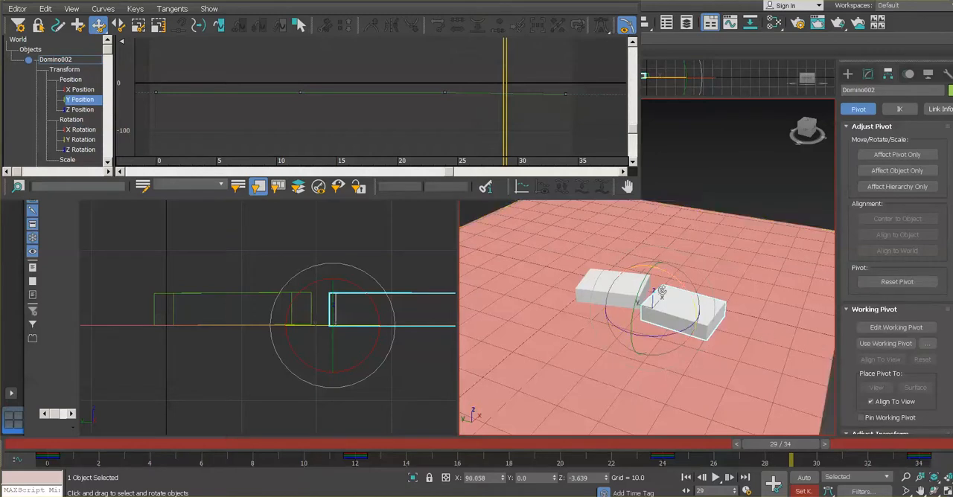
{"action": "scroll", "coordinate": [488, 122], "scroll_direction": "up", "scroll_amount": 5}
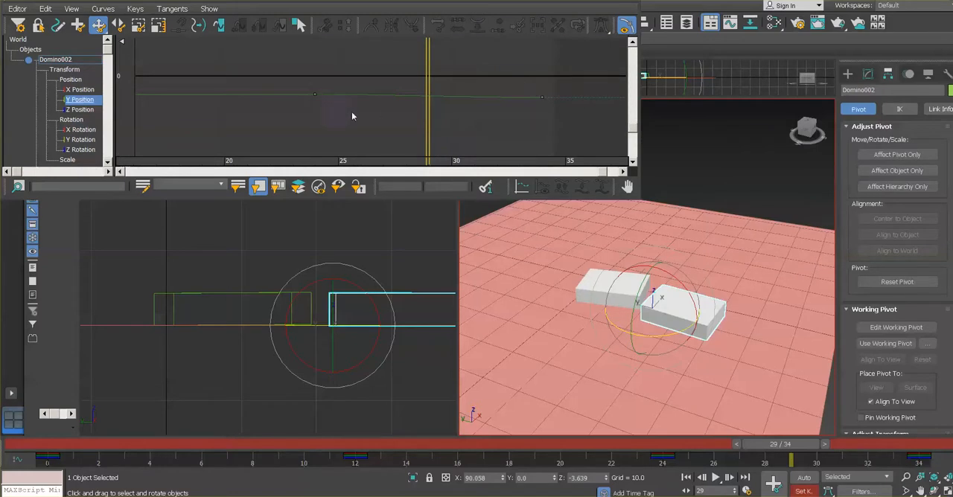
Scrub to frame 17 and move Domino002's Y Position key from frame 24 to frame 17 in the Curve Editor
{"action": "left_click", "coordinate": [314, 94]}
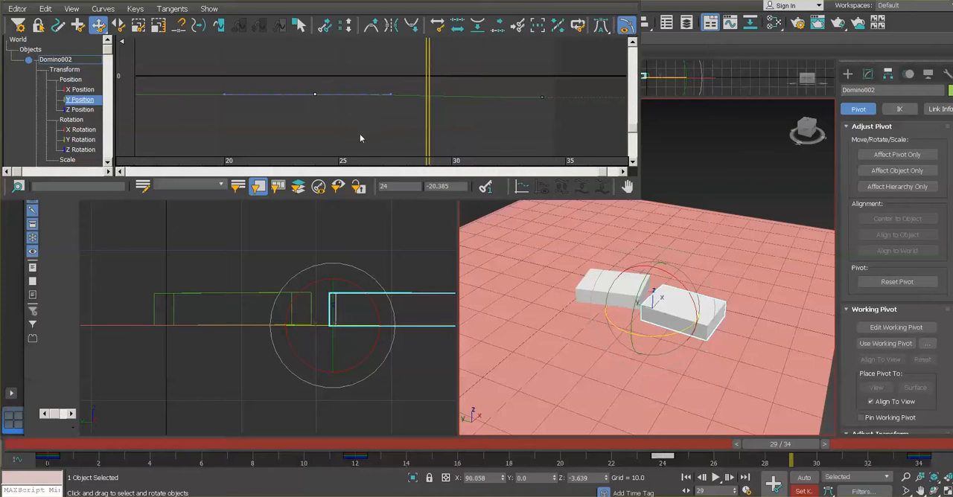
{"action": "double_click", "coordinate": [407, 186]}
{"action": "key", "text": "Tab"}
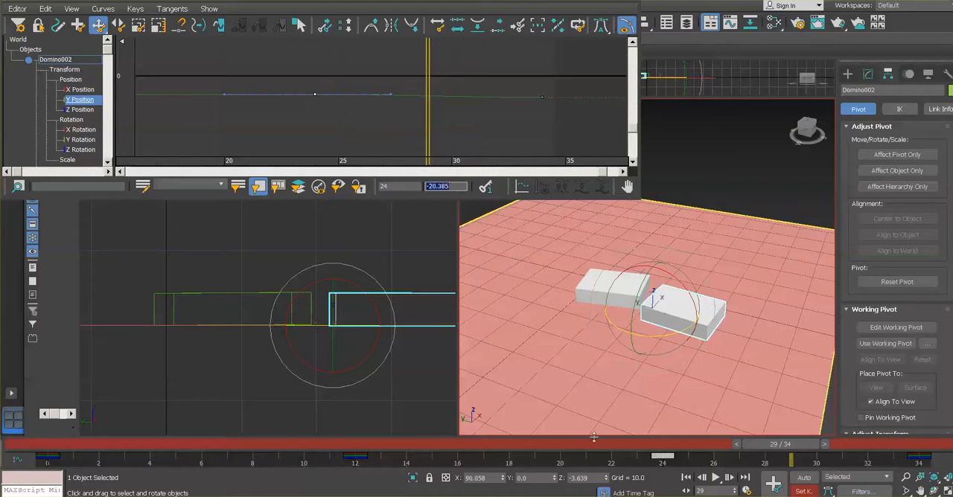
{"action": "left_click_drag", "start_coordinate": [779, 444], "coordinate": [650, 451]}
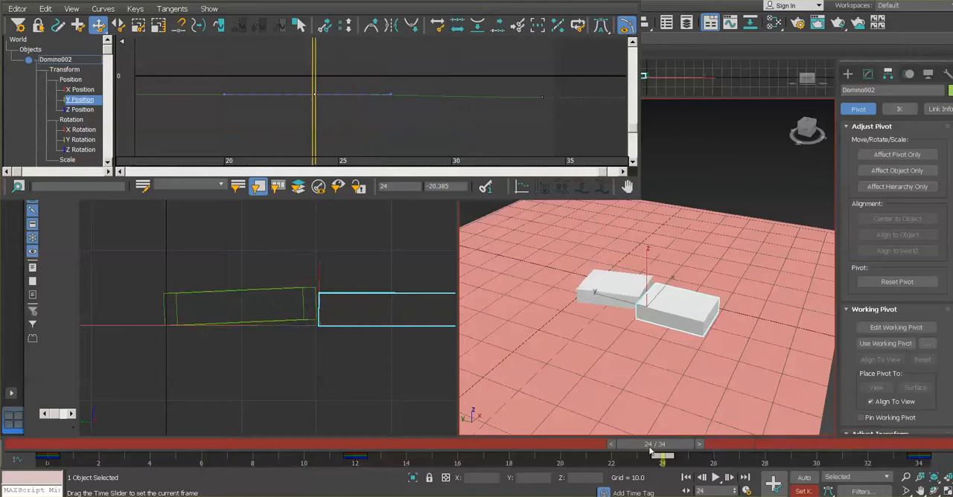
{"action": "key", "text": "e"}
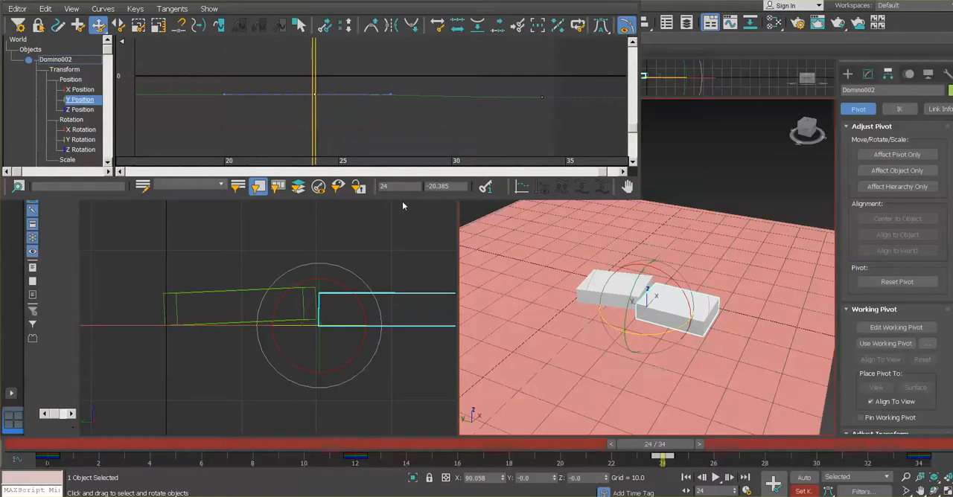
{"action": "left_click", "coordinate": [390, 186]}
{"action": "key", "text": "Tab"}
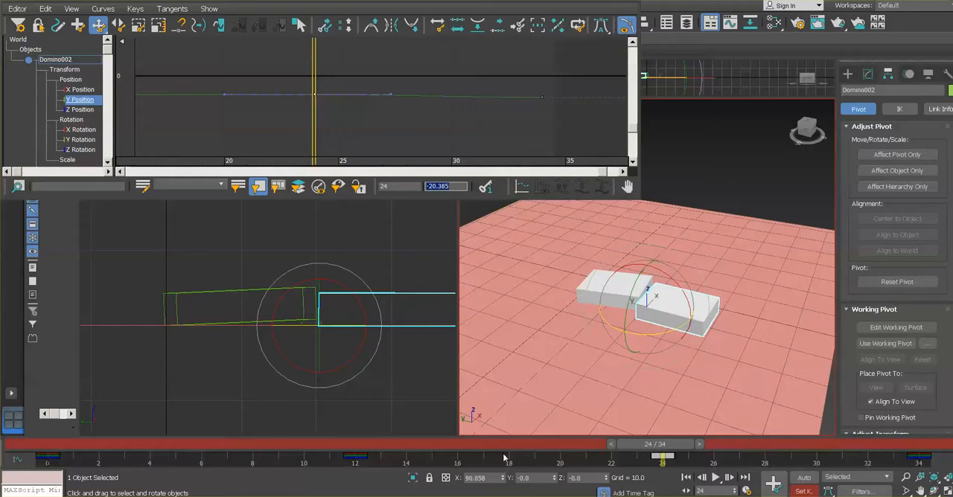
{"action": "left_click", "coordinate": [393, 449]}
{"action": "left_click_drag", "start_coordinate": [393, 453], "coordinate": [506, 456]}
{"action": "key", "text": "e"}
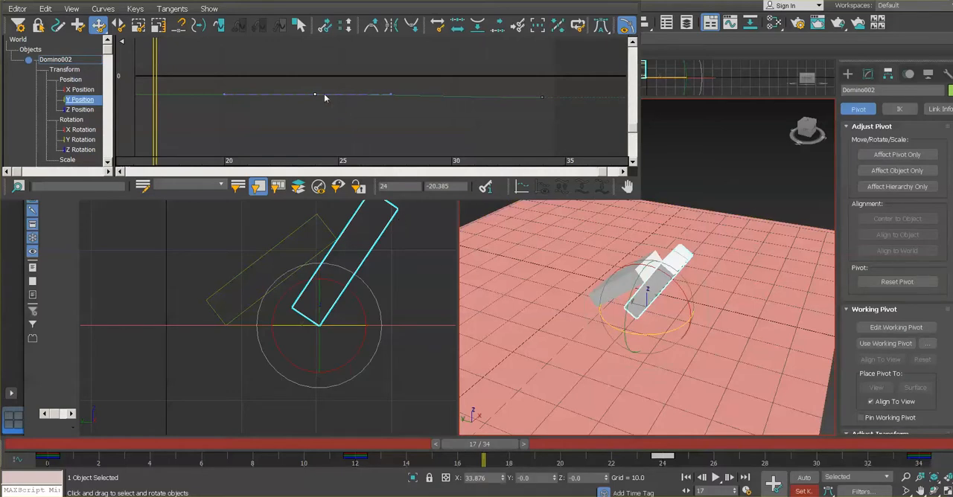
{"action": "left_click_drag", "start_coordinate": [322, 78], "coordinate": [308, 117]}
{"action": "left_click_drag", "start_coordinate": [403, 187], "coordinate": [366, 189]}
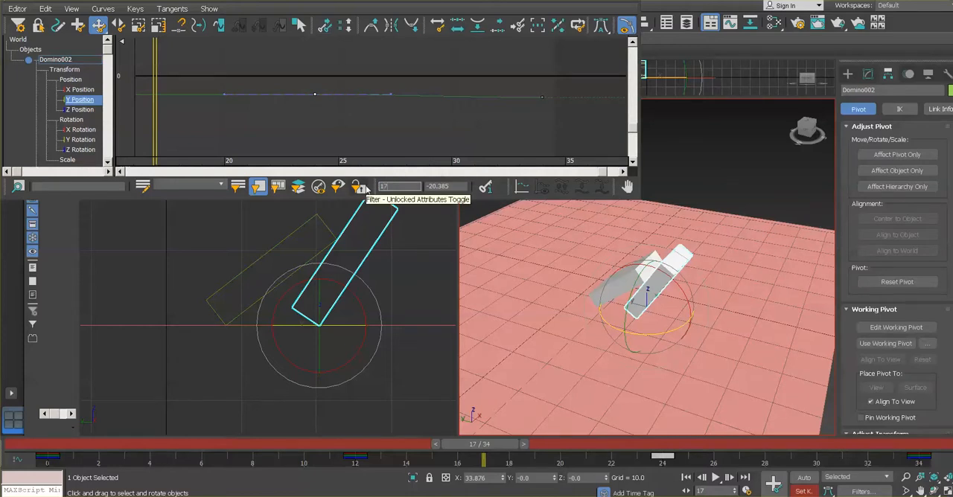
{"action": "key", "text": "Return"}
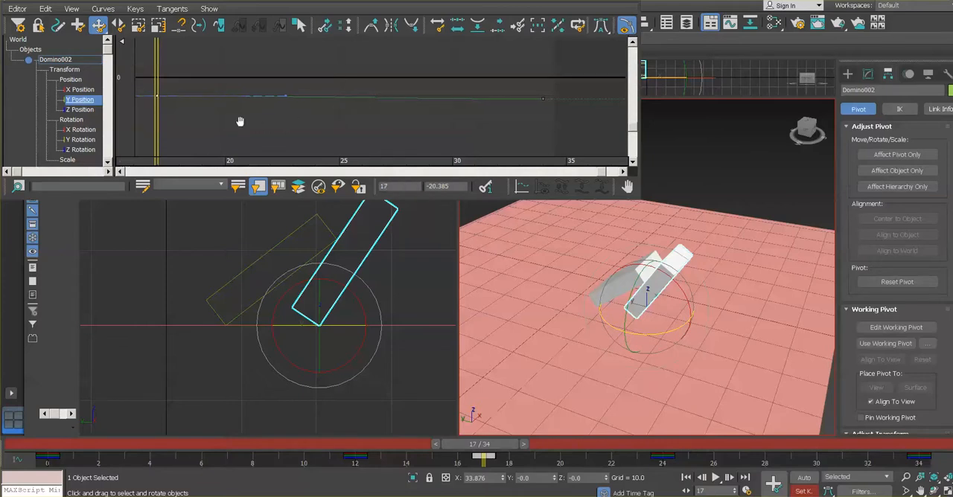
{"action": "middle_click_drag", "start_coordinate": [241, 121], "coordinate": [323, 122]}
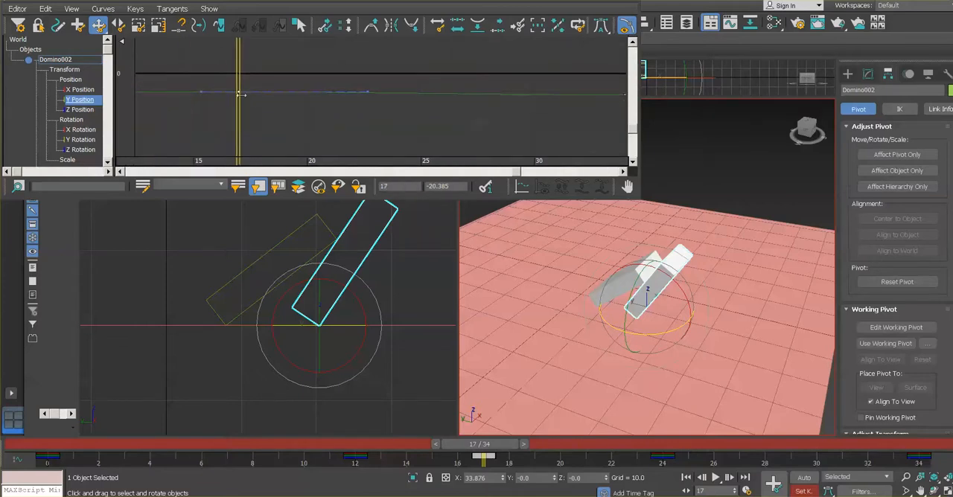
Play the animation from the start and scrub back to frame 20 to examine the earlier slide of Domino002
{"action": "left_click_drag", "start_coordinate": [487, 448], "coordinate": [254, 445]}
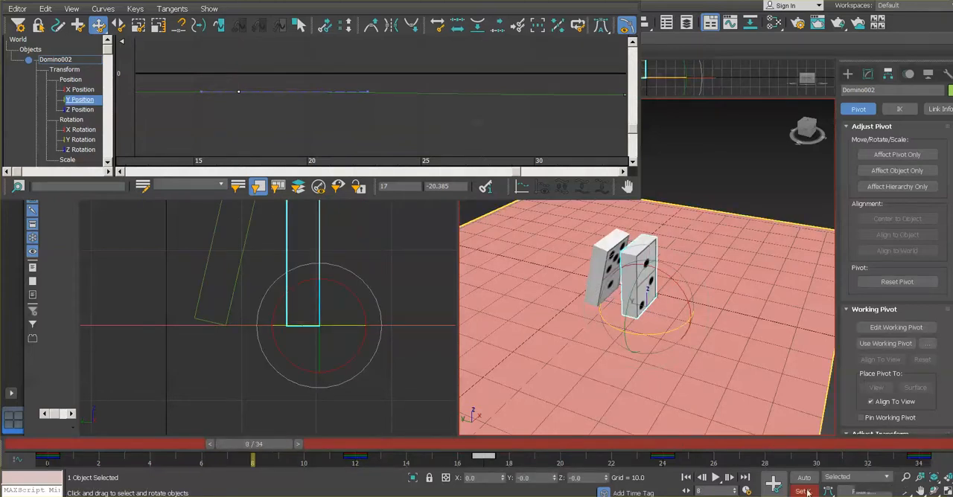
{"action": "left_click", "coordinate": [715, 477]}
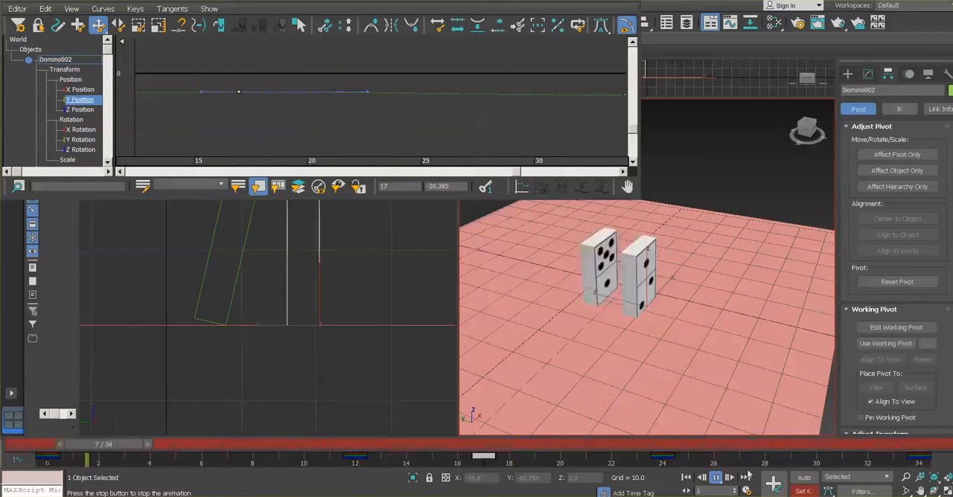
{"action": "left_click", "coordinate": [715, 477]}
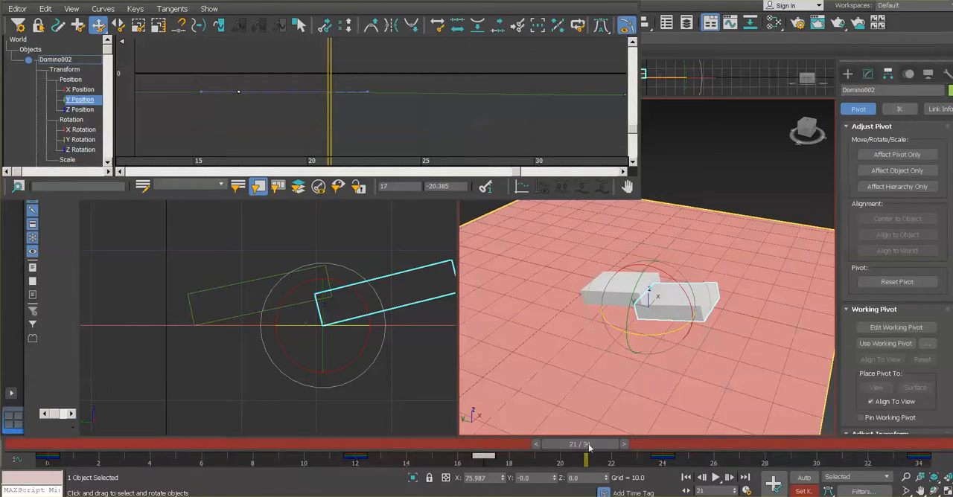
{"action": "left_click_drag", "start_coordinate": [588, 445], "coordinate": [555, 445]}
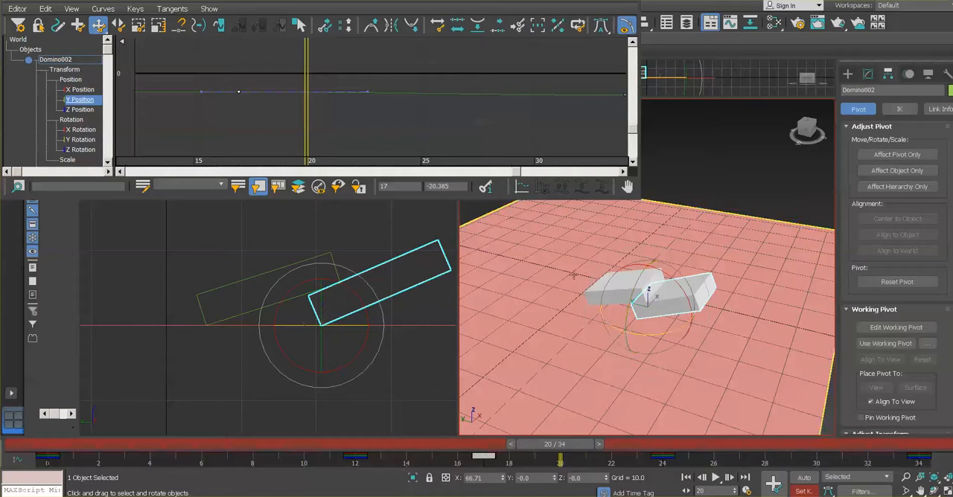
Select Domino001, scrub to frame 27 and move its selected frame 26 keys to frame 30 in the Curve Editor
{"action": "left_click", "coordinate": [549, 257]}
{"action": "left_click", "coordinate": [749, 188]}
{"action": "left_click", "coordinate": [616, 282]}
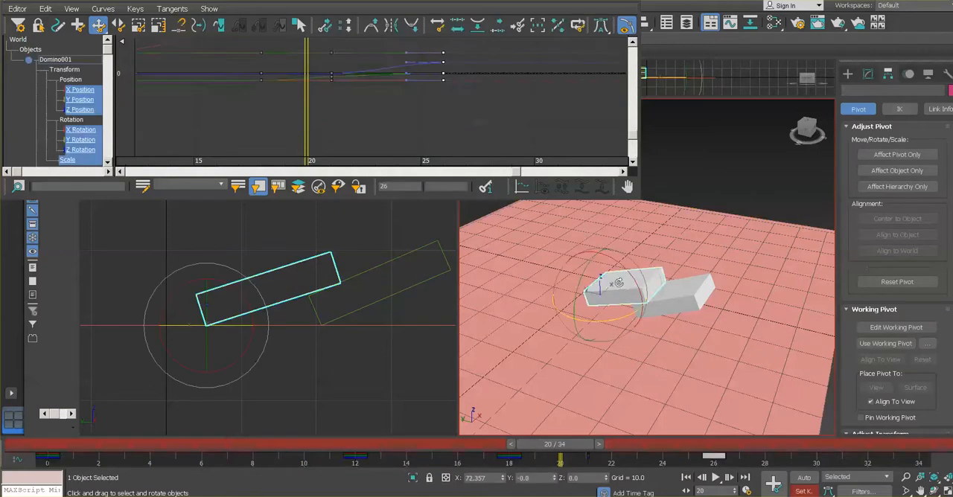
{"action": "left_click_drag", "start_coordinate": [551, 447], "coordinate": [738, 455]}
{"action": "key", "text": "e"}
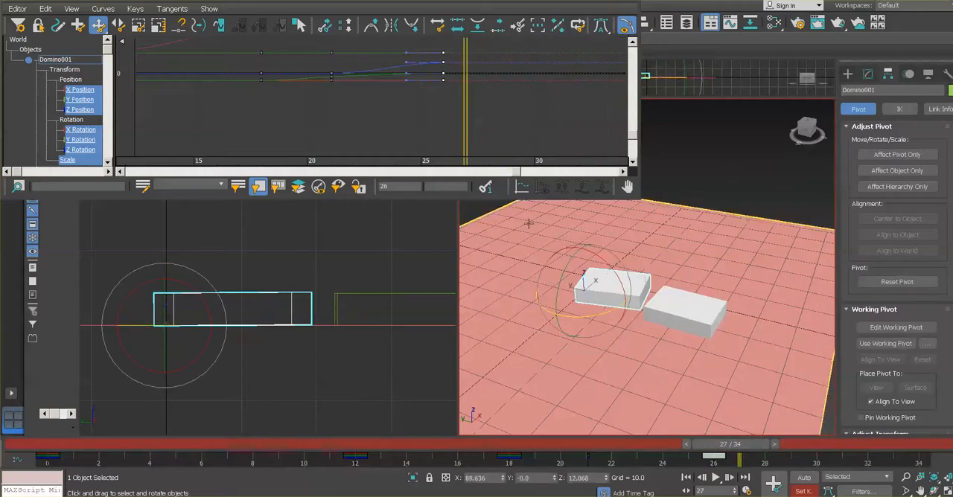
{"action": "key", "text": "Delete"}
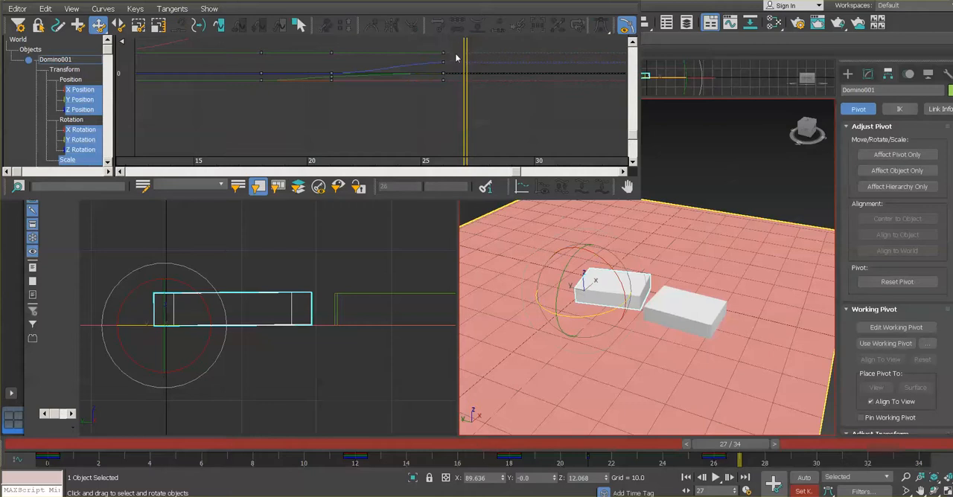
{"action": "key", "text": "ctrl+z"}
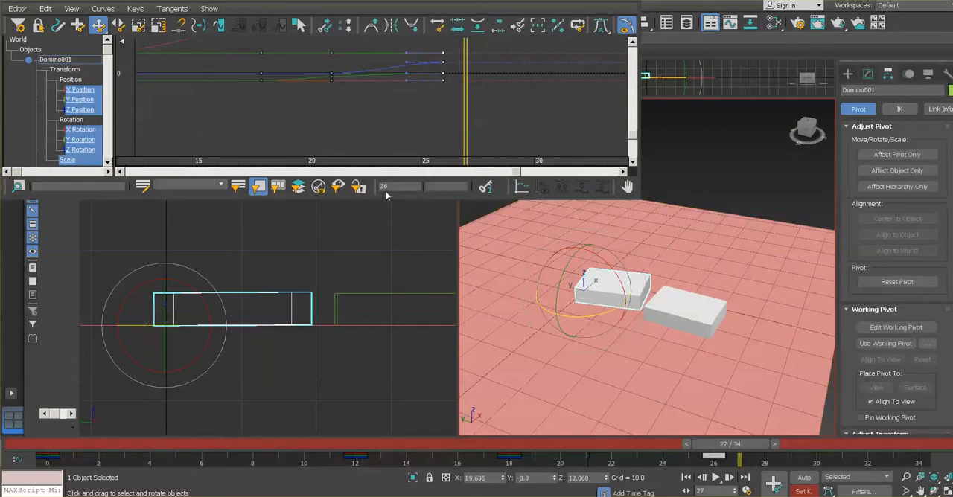
{"action": "left_click", "coordinate": [383, 187]}
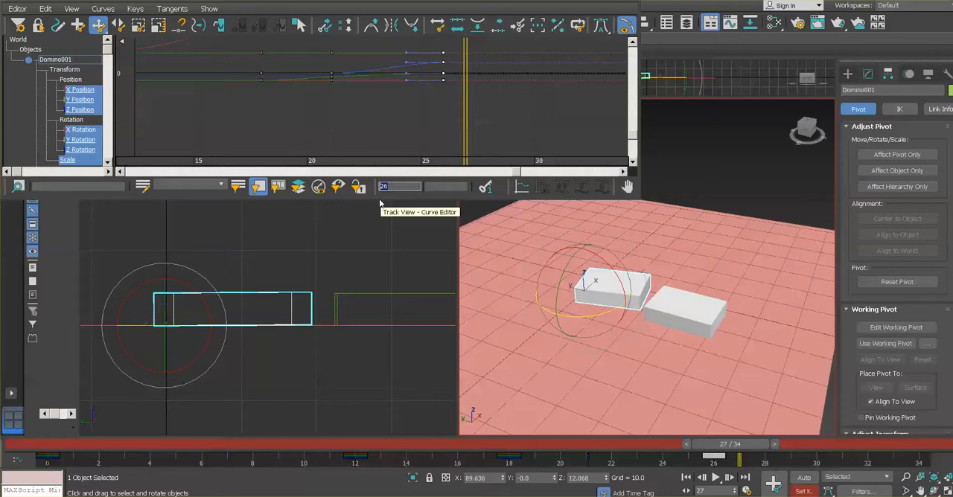
{"action": "type", "text": "30"}
{"action": "key", "text": "Return"}
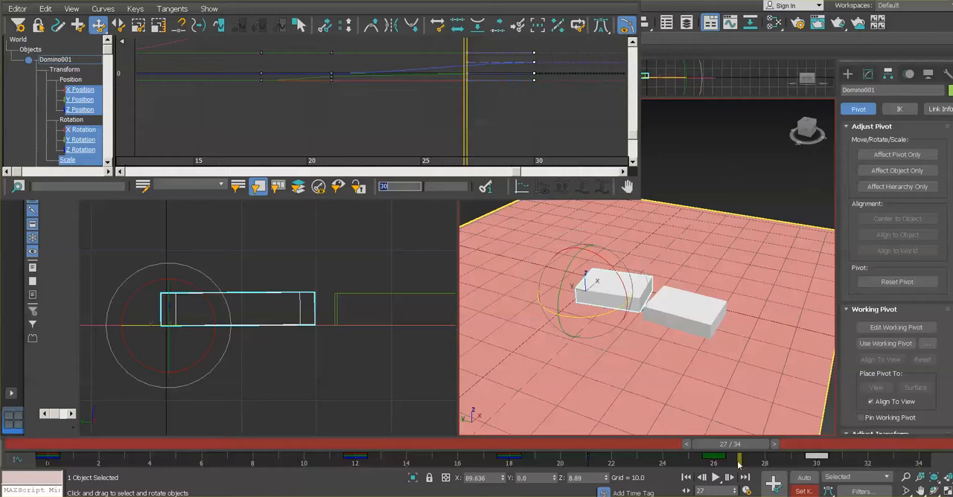
Play the animation, stop it and move Domino001's selected last keys to frame 34
{"action": "left_click", "coordinate": [716, 478]}
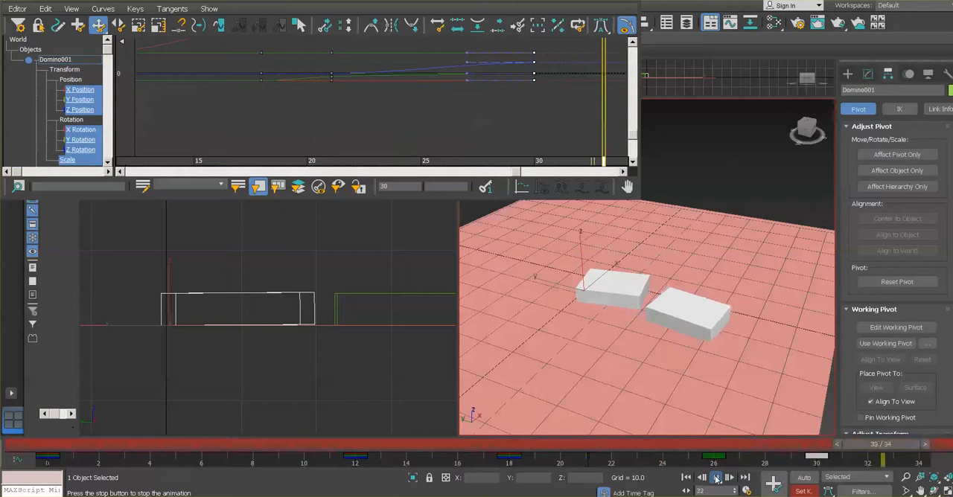
{"action": "left_click", "coordinate": [716, 480]}
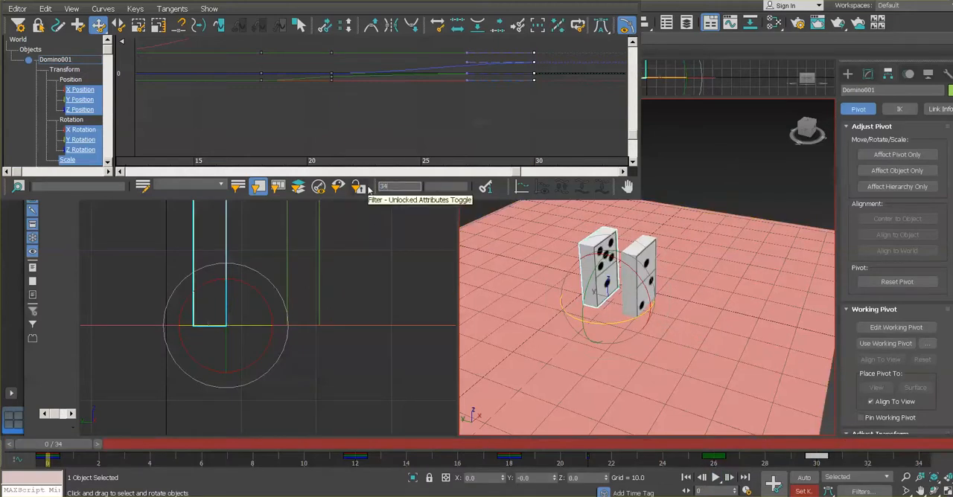
{"action": "key", "text": "Return"}
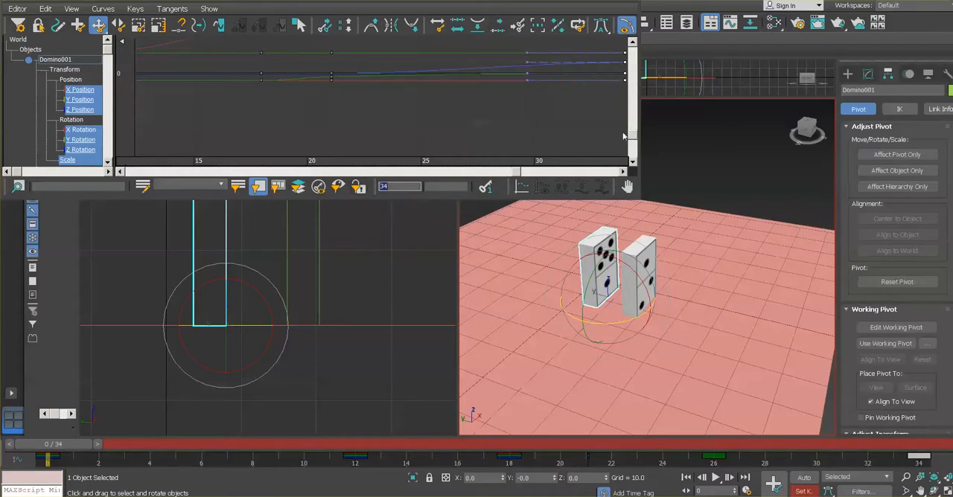
Play the animation to review the slower slide of Domino001, close the Curve Editor and stop playback
{"action": "left_click", "coordinate": [717, 479]}
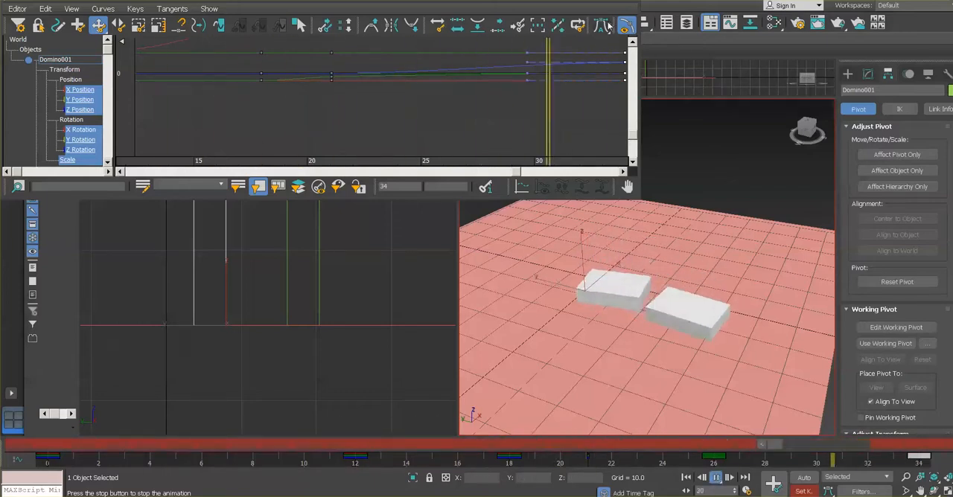
{"action": "left_click", "coordinate": [630, 2]}
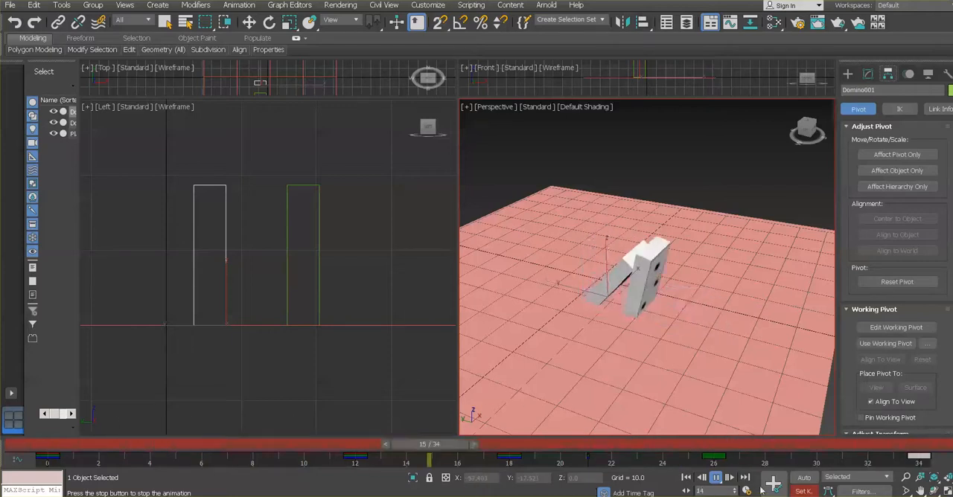
{"action": "left_click", "coordinate": [716, 479]}
{"action": "key", "text": "e"}
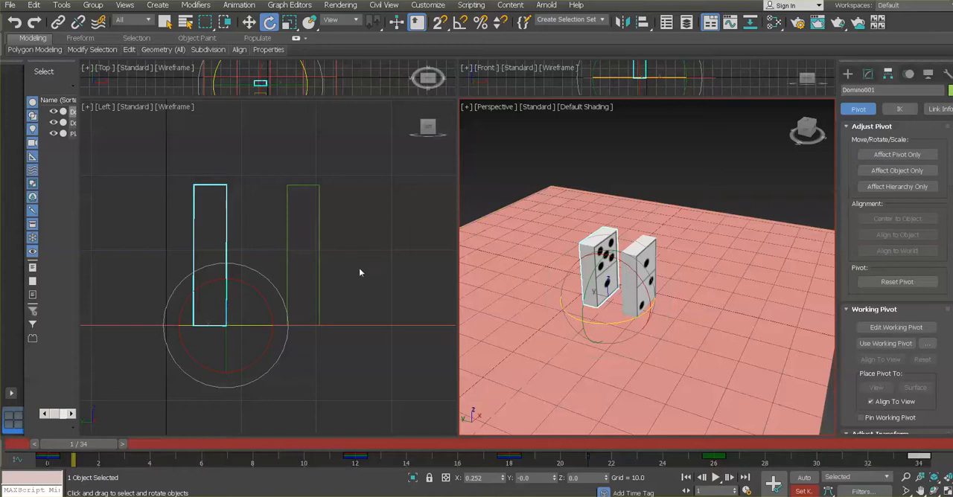
Scrub to frame 13 and on to frame 21 to examine where Domino001 and Domino002 touch during the fall
{"action": "left_click_drag", "start_coordinate": [83, 444], "coordinate": [378, 421]}
{"action": "key", "text": "e"}
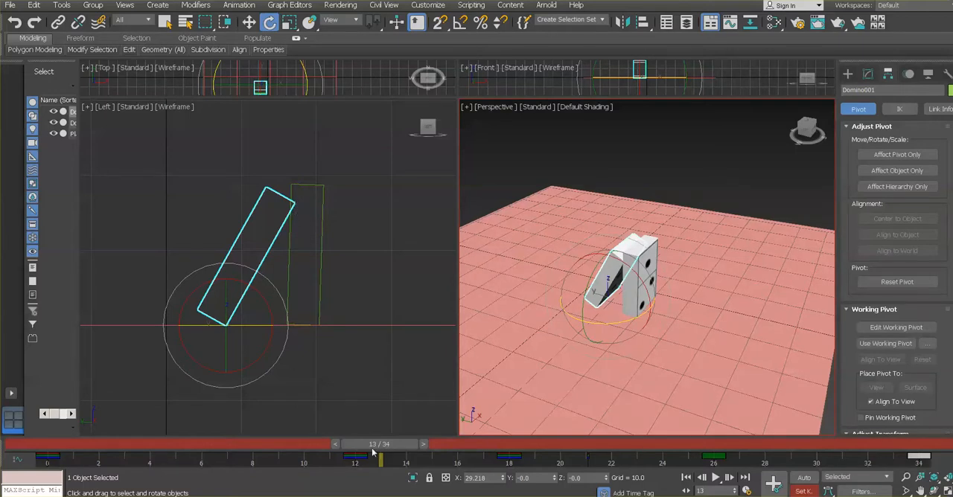
{"action": "left_click_drag", "start_coordinate": [374, 452], "coordinate": [579, 444]}
{"action": "key", "text": "e"}
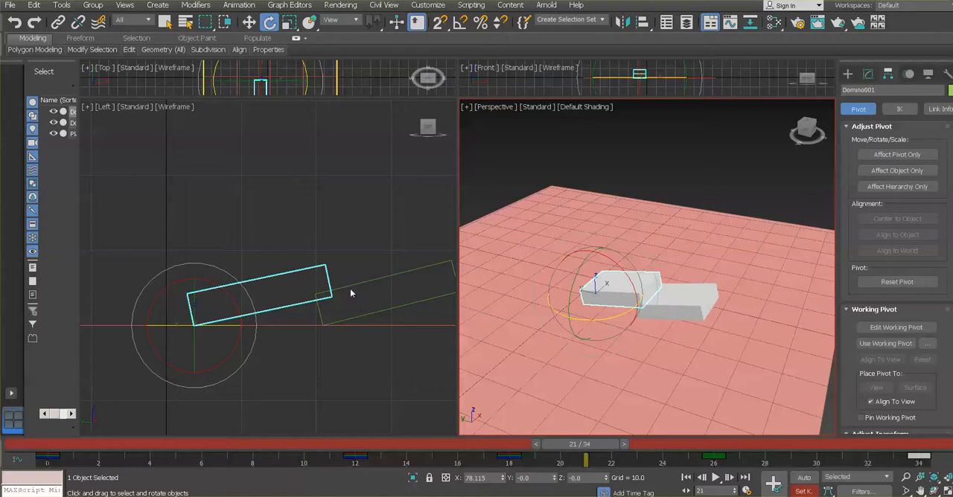
Reopen the Curve Editor and isolate Domino001's X Rotation curve
{"action": "left_click", "coordinate": [290, 6]}
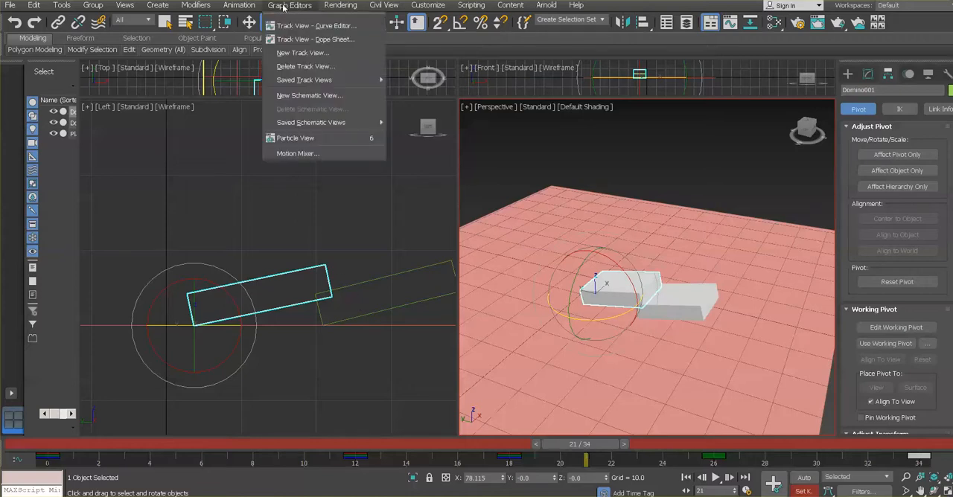
{"action": "left_click", "coordinate": [286, 27]}
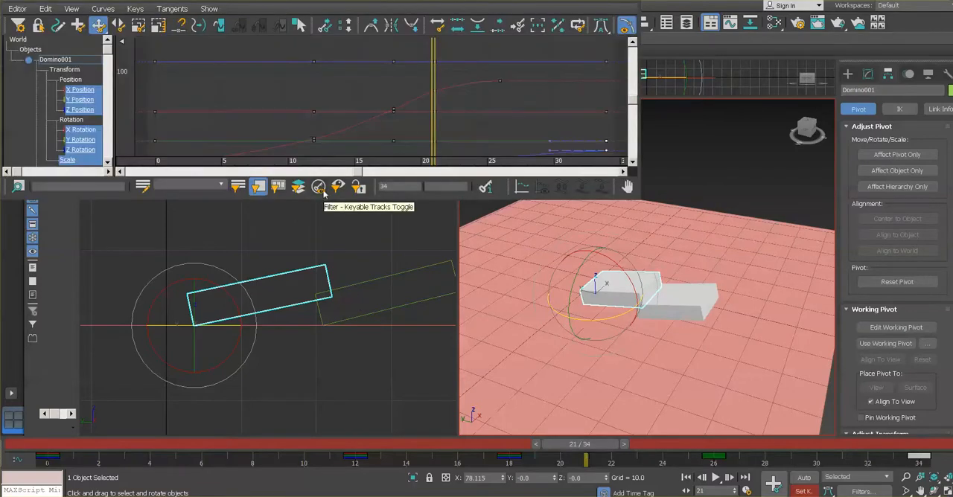
{"action": "left_click", "coordinate": [85, 131]}
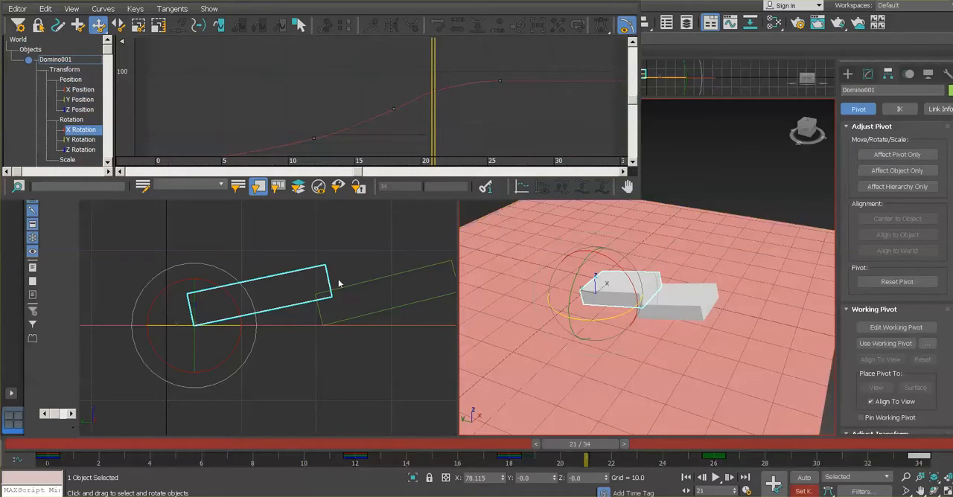
Scrub to frame 14 and steepen the tangent of Domino001's X Rotation key at frame 12 while comparing the dominoes' contact
{"action": "left_click_drag", "start_coordinate": [582, 445], "coordinate": [360, 445]}
{"action": "key", "text": "e"}
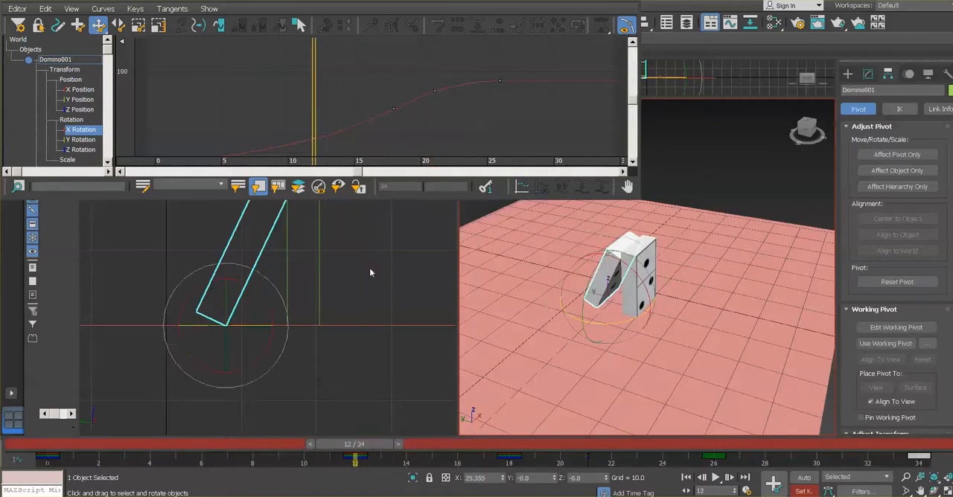
{"action": "middle_click_drag", "start_coordinate": [372, 258], "coordinate": [373, 291]}
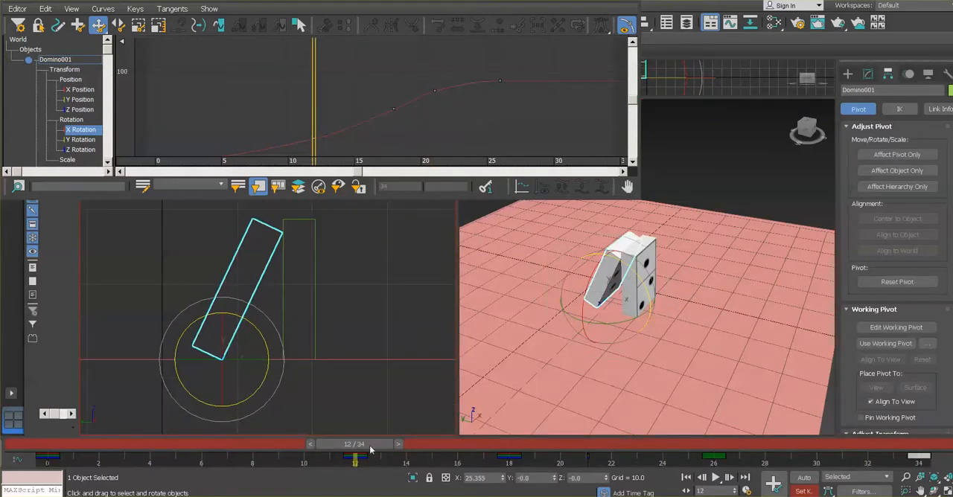
{"action": "left_click_drag", "start_coordinate": [370, 450], "coordinate": [437, 457]}
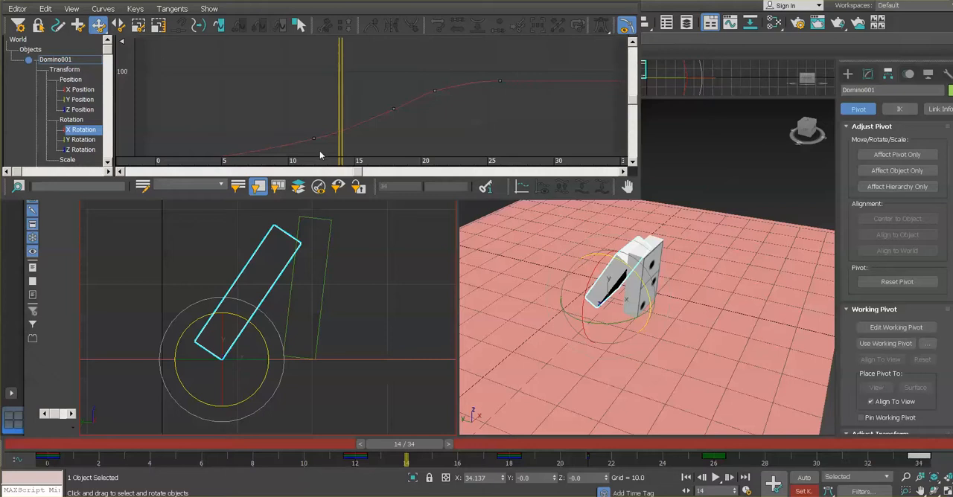
{"action": "left_click_drag", "start_coordinate": [305, 125], "coordinate": [325, 143]}
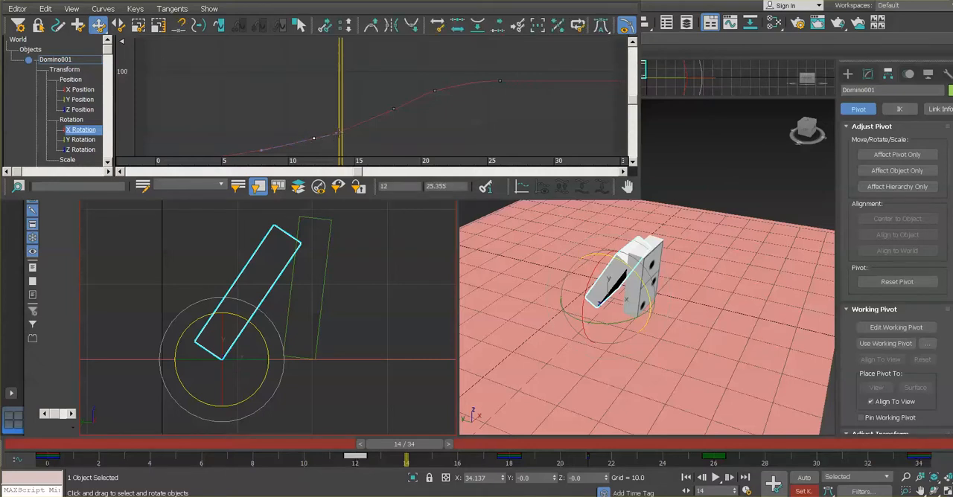
{"action": "mouse_move", "coordinate": [339, 134]}
{"action": "left_mouse_down"}
{"action": "mouse_move", "coordinate": [335, 122]}
{"action": "mouse_move", "coordinate": [336, 135]}
{"action": "left_mouse_up"}
{"action": "mouse_move", "coordinate": [337, 135]}
{"action": "left_mouse_down"}
{"action": "mouse_move", "coordinate": [337, 116]}
{"action": "mouse_move", "coordinate": [336, 132]}
{"action": "left_mouse_up"}
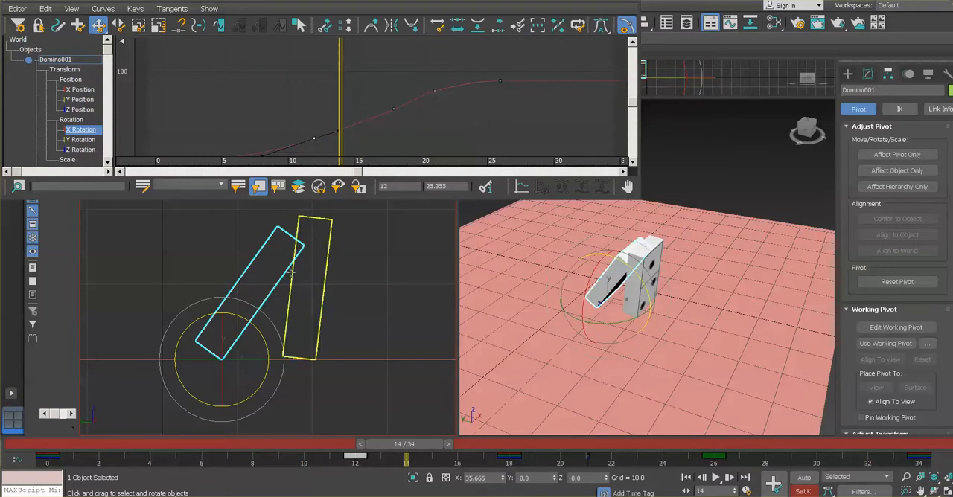
{"action": "left_click", "coordinate": [339, 136]}
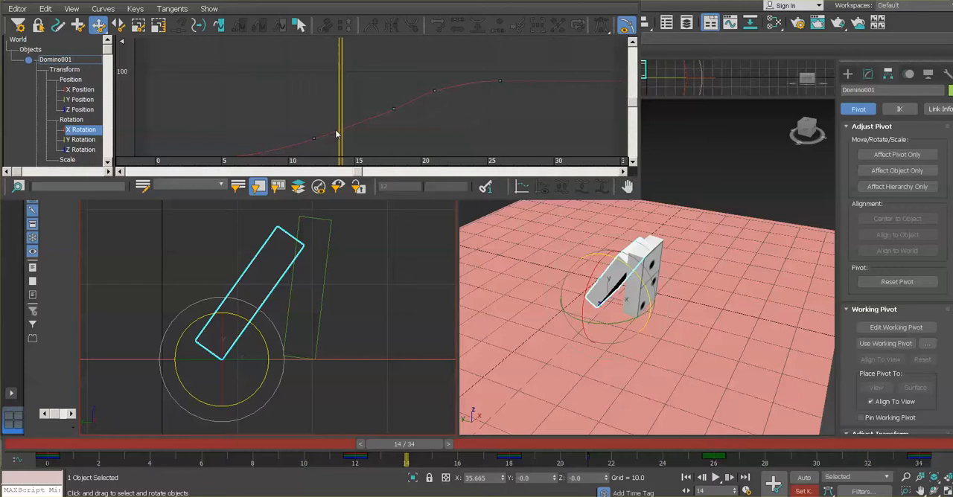
{"action": "left_click", "coordinate": [336, 134]}
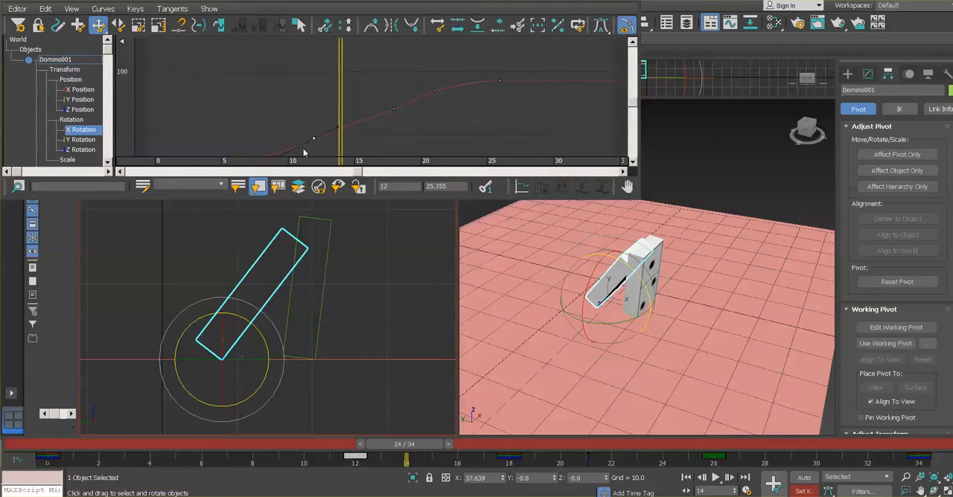
Break the tangents of the X Rotation key at frame 12 and lower its outgoing handle until it is nearly flat
{"action": "middle_click_drag", "start_coordinate": [296, 127], "coordinate": [316, 100]}
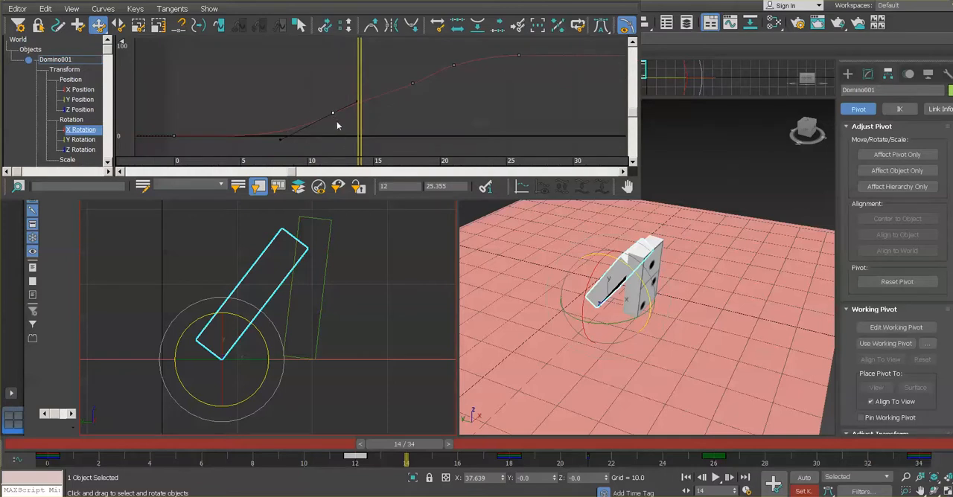
{"action": "left_click", "coordinate": [176, 9]}
{"action": "left_click", "coordinate": [178, 28]}
{"action": "mouse_move", "coordinate": [358, 111]}
{"action": "left_mouse_down"}
{"action": "mouse_move", "coordinate": [355, 92]}
{"action": "mouse_move", "coordinate": [359, 113]}
{"action": "left_mouse_up"}
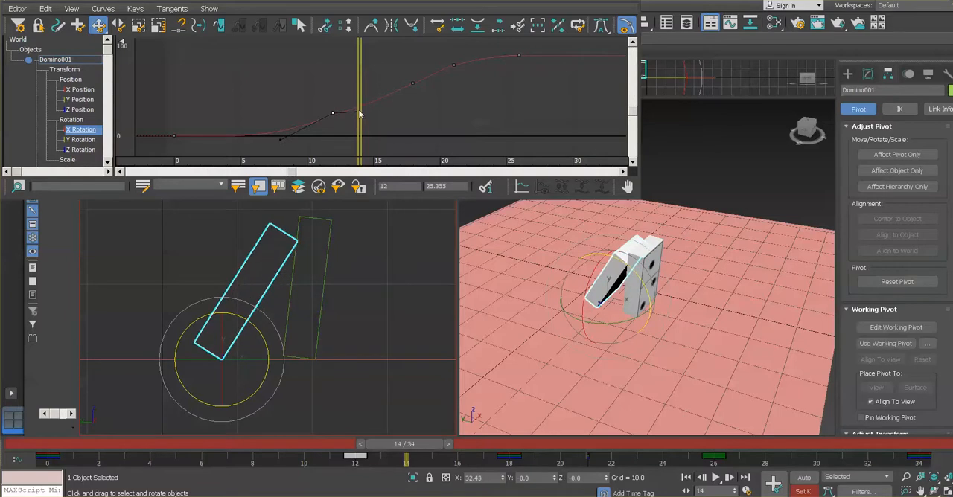
{"action": "left_click", "coordinate": [359, 114]}
{"action": "left_click", "coordinate": [334, 113]}
{"action": "left_click_drag", "start_coordinate": [359, 111], "coordinate": [358, 111]}
Scrub to frame 21, select Domino001's X Rotation key there and break its tangents
{"action": "left_click_drag", "start_coordinate": [406, 455], "coordinate": [596, 465]}
{"action": "key", "text": "e"}
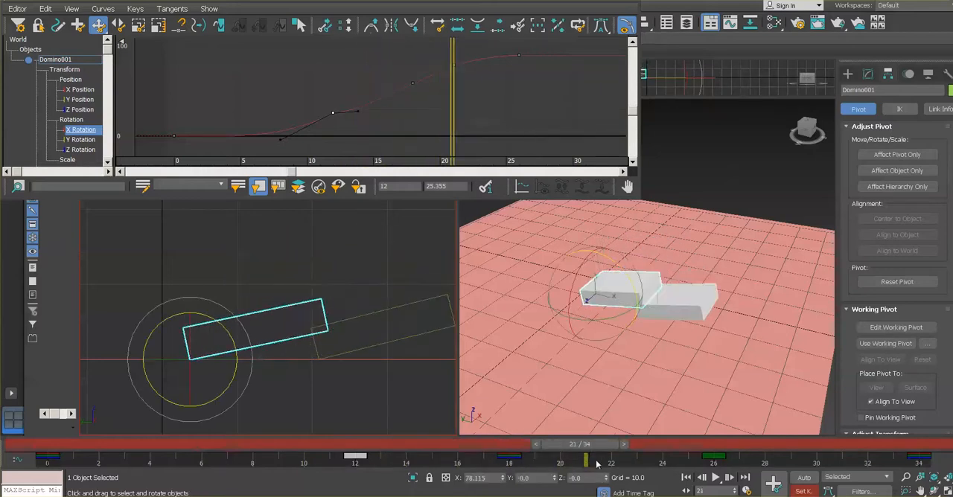
{"action": "left_click", "coordinate": [457, 68]}
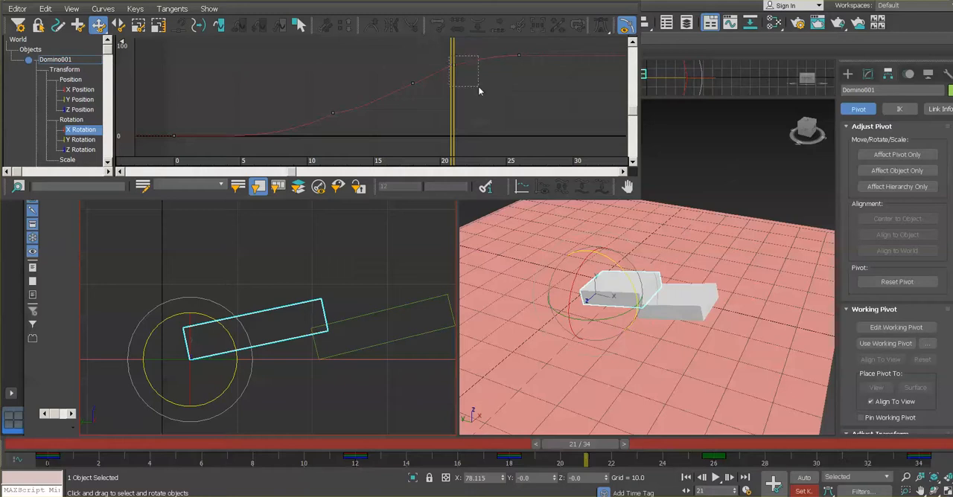
{"action": "left_click_drag", "start_coordinate": [479, 90], "coordinate": [481, 89]}
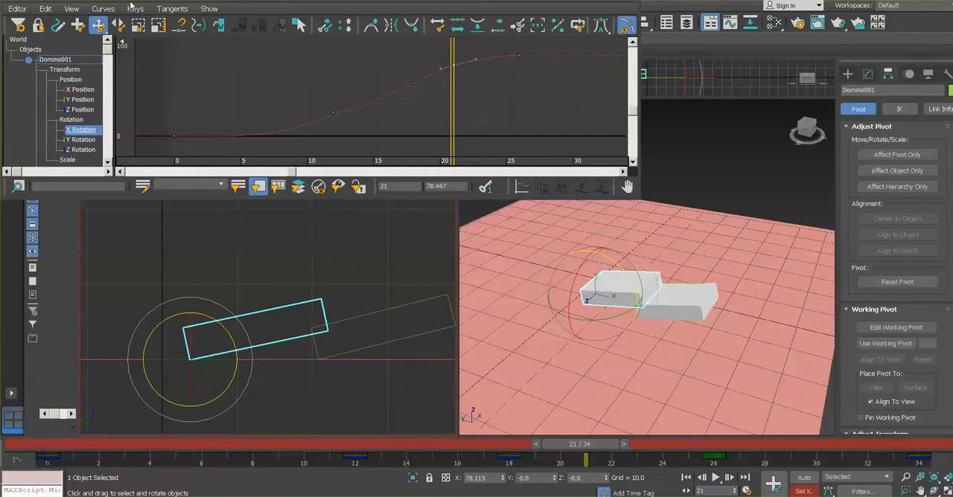
{"action": "left_click", "coordinate": [170, 9]}
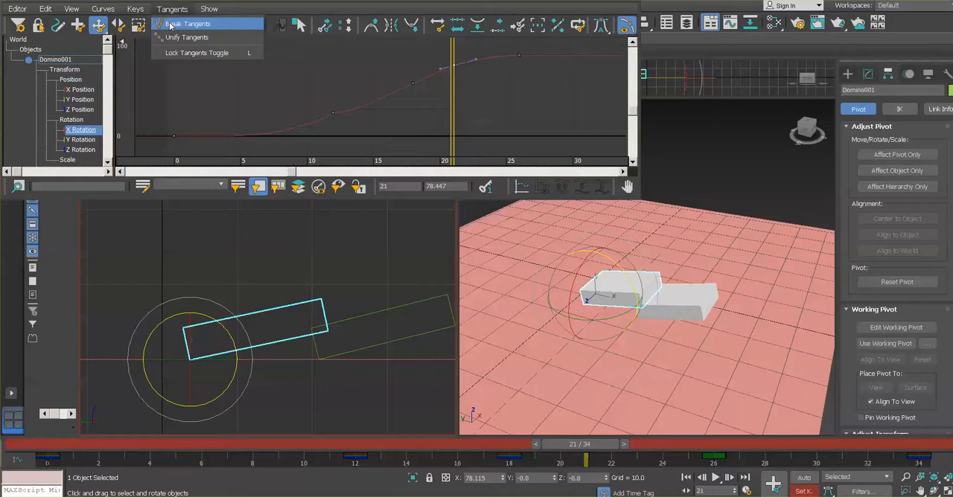
{"action": "left_click", "coordinate": [170, 24]}
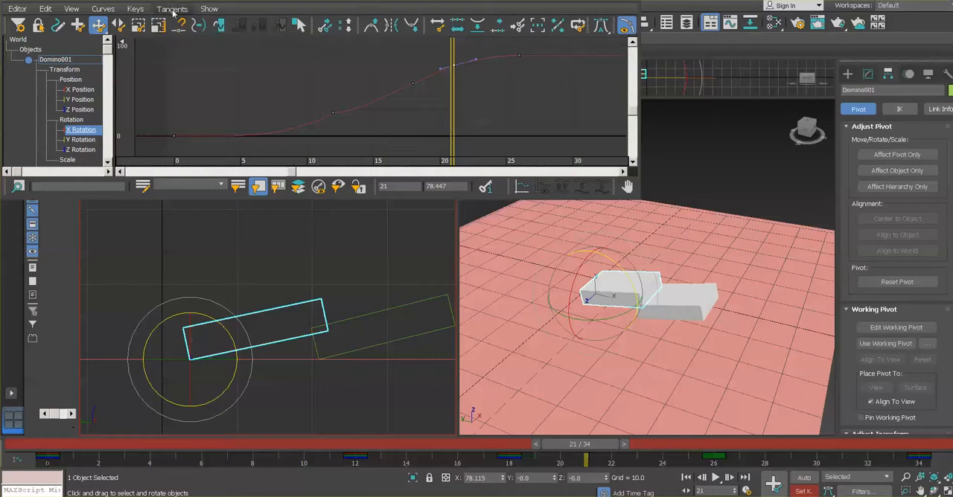
Pull the incoming tangent handle of the frame 21 X Rotation key steeply downward to reduce the overlap with Domino002
{"action": "left_click_drag", "start_coordinate": [474, 60], "coordinate": [475, 65]}
{"action": "left_click_drag", "start_coordinate": [440, 68], "coordinate": [441, 69]}
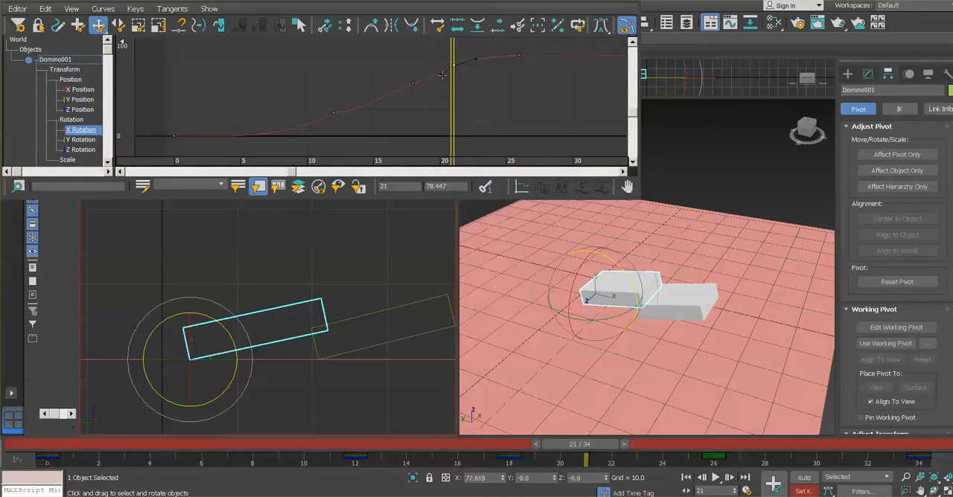
{"action": "left_click_drag", "start_coordinate": [443, 75], "coordinate": [442, 77]}
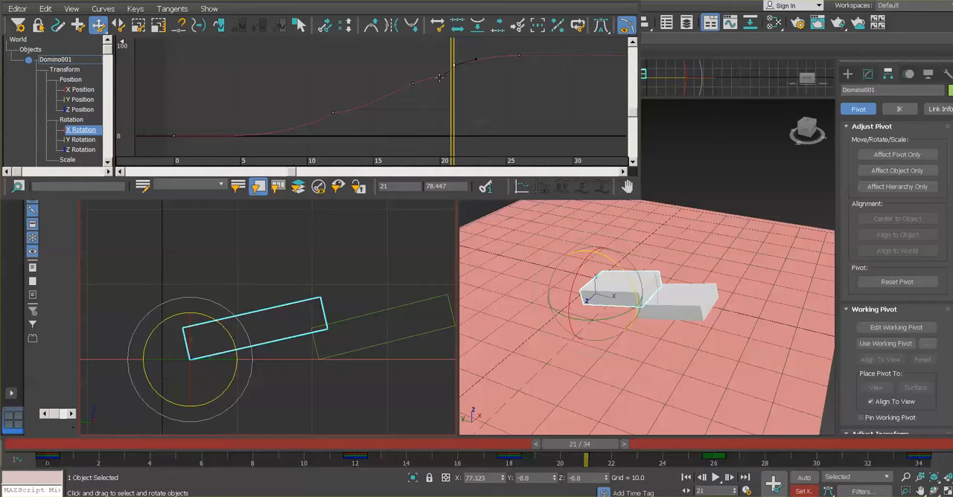
{"action": "left_click_drag", "start_coordinate": [441, 78], "coordinate": [442, 85]}
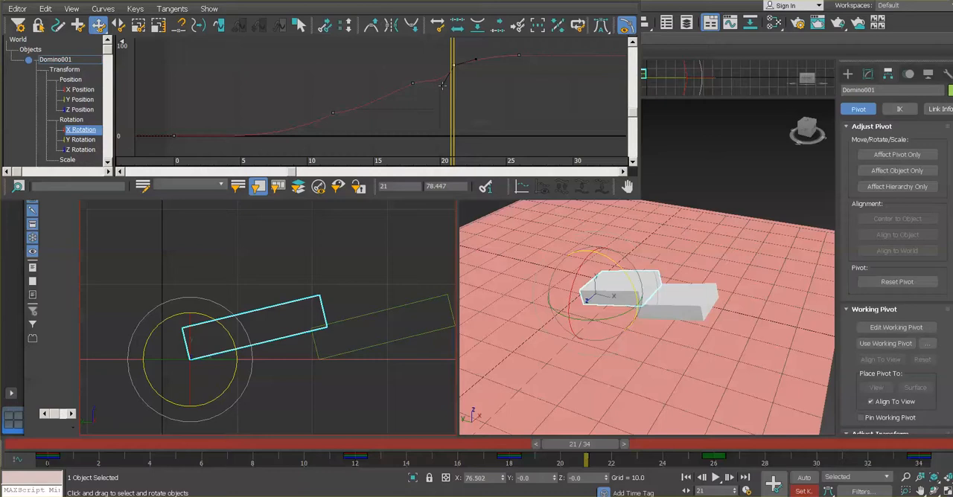
{"action": "left_click_drag", "start_coordinate": [443, 85], "coordinate": [442, 94]}
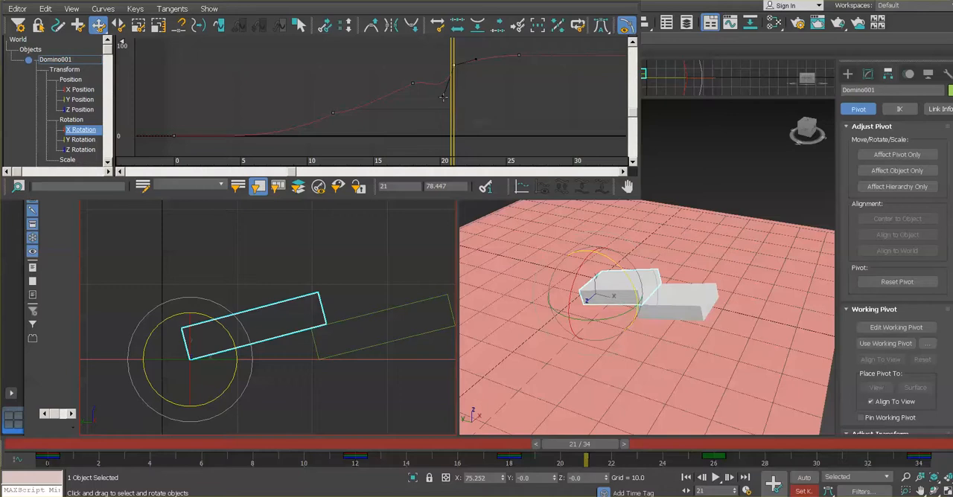
Try raising and then steeply lowering the incoming handle of the frame 21 X Rotation key while comparing the dominoes' overlap
{"action": "left_click_drag", "start_coordinate": [443, 95], "coordinate": [447, 74]}
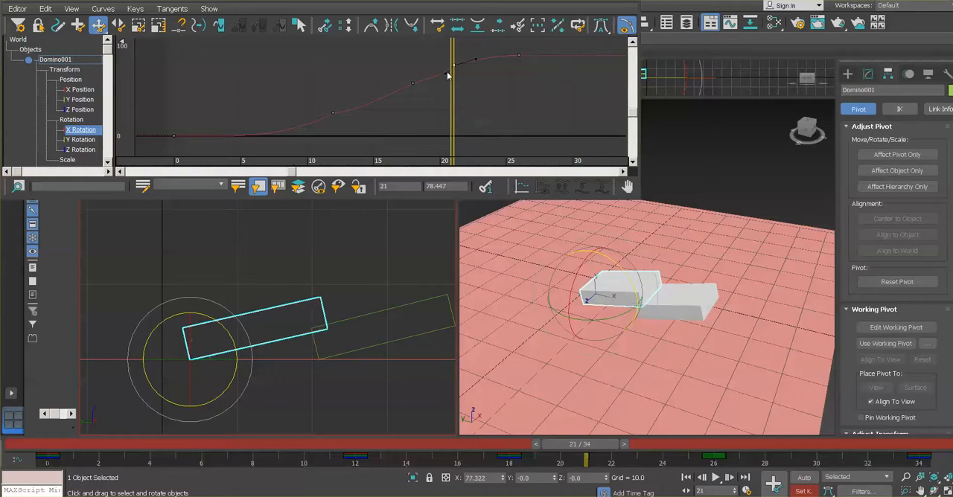
{"action": "left_click", "coordinate": [445, 71]}
{"action": "left_click", "coordinate": [452, 66]}
{"action": "left_click_drag", "start_coordinate": [446, 75], "coordinate": [427, 144]}
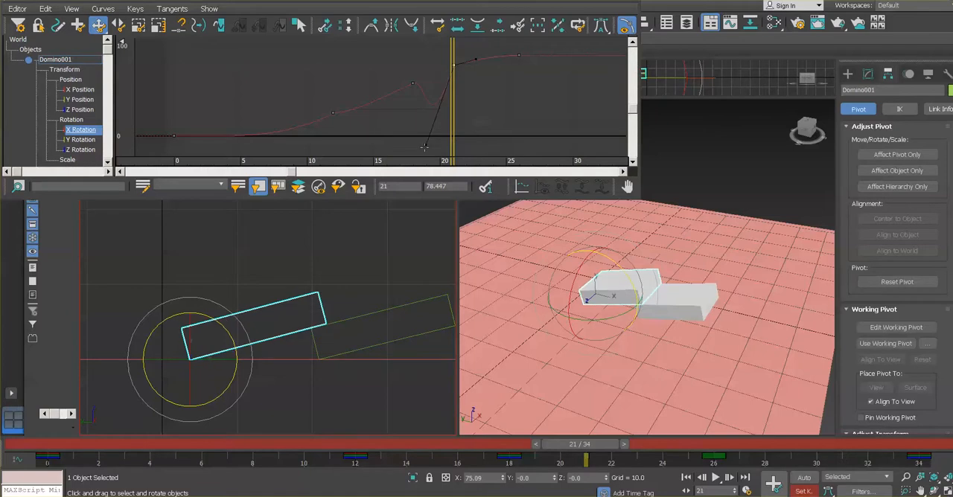
Shorten the incoming handle of Domino001's frame 21 X Rotation key until it sits just below the key, keeping it steep
{"action": "left_click_drag", "start_coordinate": [427, 144], "coordinate": [452, 67]}
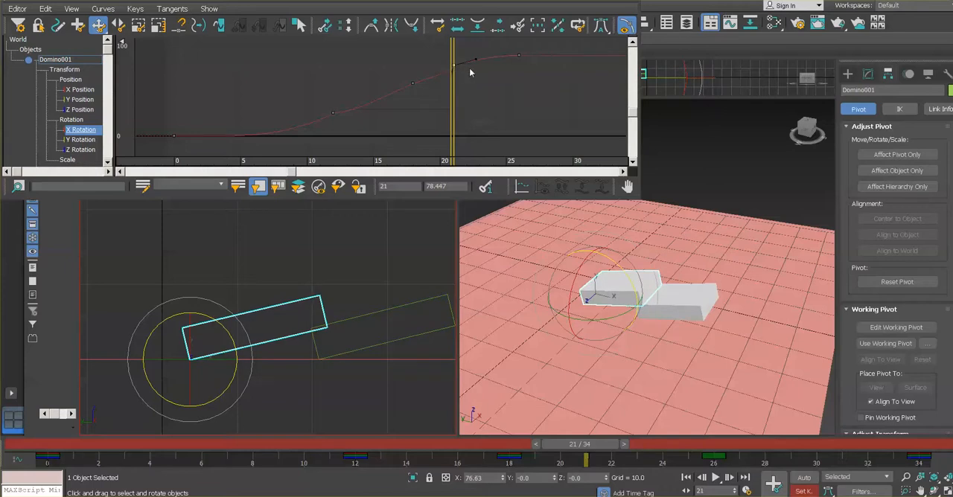
{"action": "scroll", "coordinate": [469, 68], "scroll_direction": "up", "scroll_amount": 5}
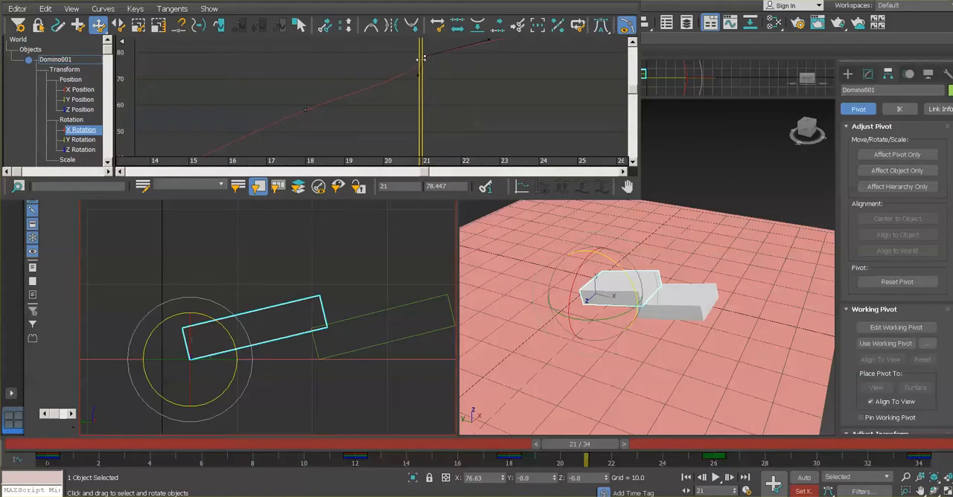
{"action": "left_click_drag", "start_coordinate": [418, 75], "coordinate": [423, 68]}
{"action": "left_click_drag", "start_coordinate": [596, 444], "coordinate": [585, 447]}
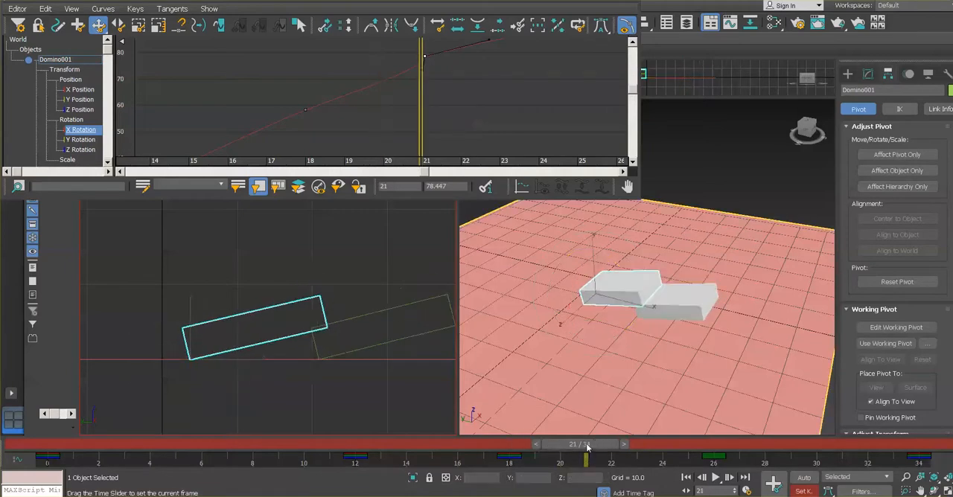
{"action": "key", "text": "e"}
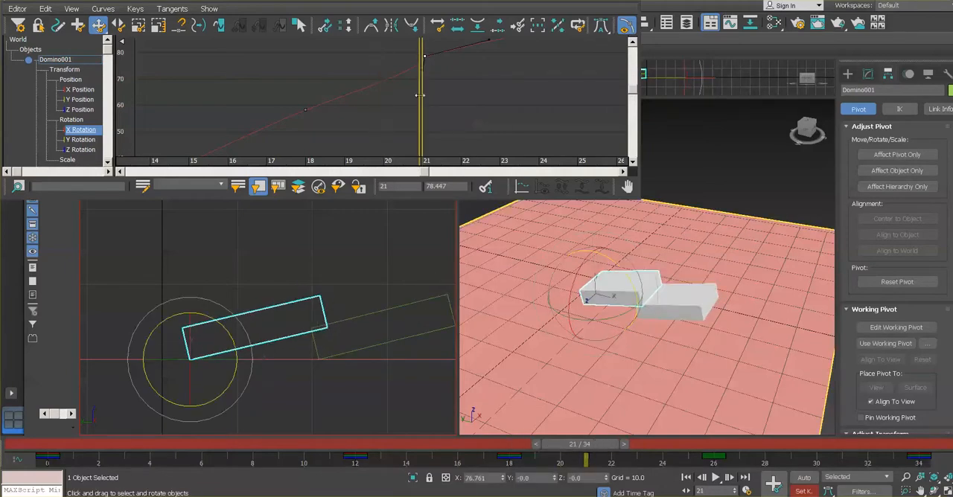
{"action": "scroll", "coordinate": [463, 84], "scroll_direction": "up", "scroll_amount": 4}
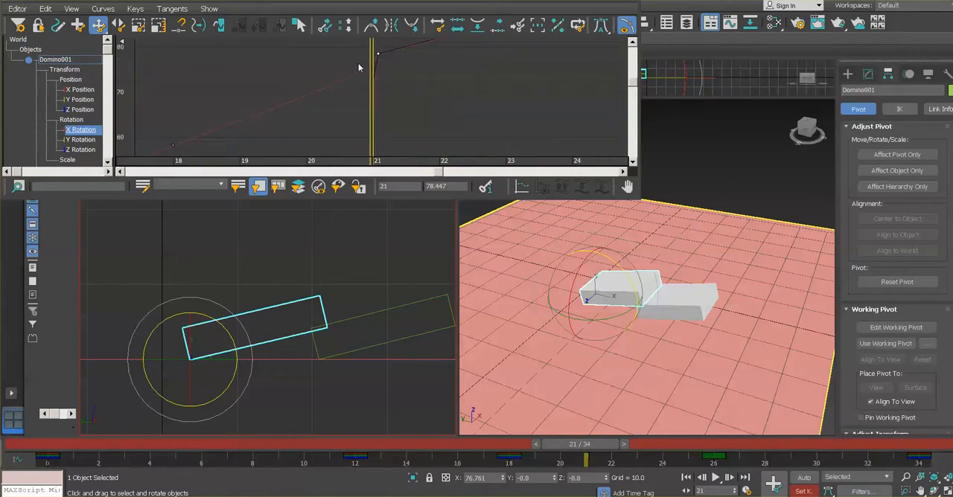
Deselect the X Rotation key and scrub forward to frame 23 to check how the dominoes meet
{"action": "left_click", "coordinate": [409, 129]}
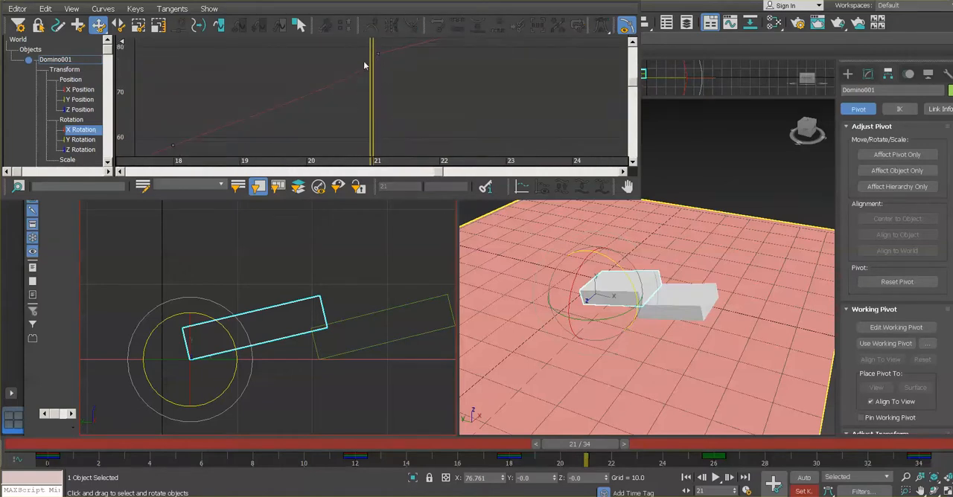
{"action": "left_click_drag", "start_coordinate": [578, 447], "coordinate": [620, 454]}
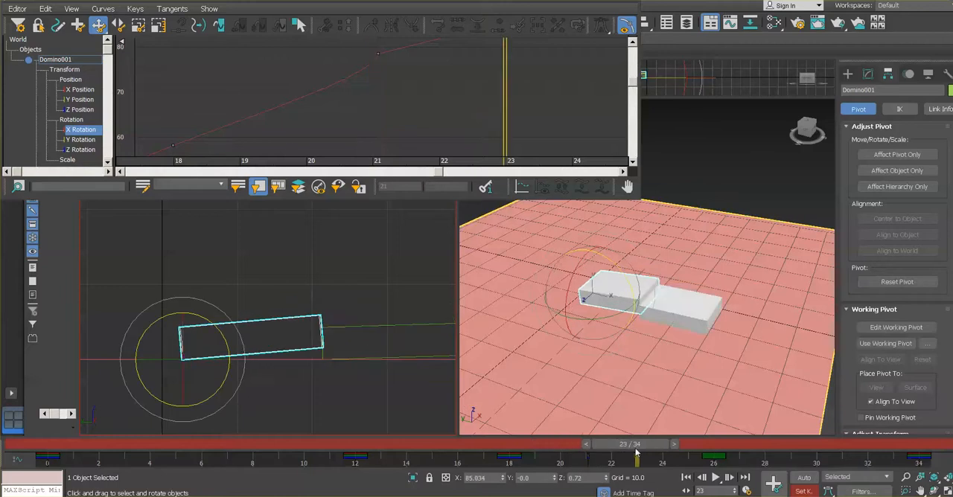
{"action": "key", "text": "e"}
Reselect the frame 21 X Rotation key, raise its incoming handle closer to the key, and return to frame 21
{"action": "left_click", "coordinate": [377, 54]}
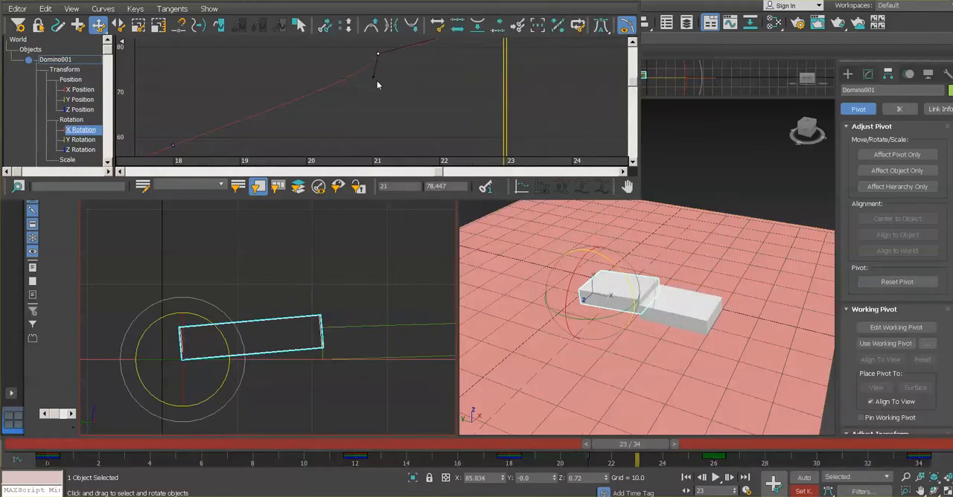
{"action": "left_click_drag", "start_coordinate": [373, 76], "coordinate": [370, 60]}
{"action": "left_click_drag", "start_coordinate": [630, 445], "coordinate": [575, 444]}
{"action": "key", "text": "e"}
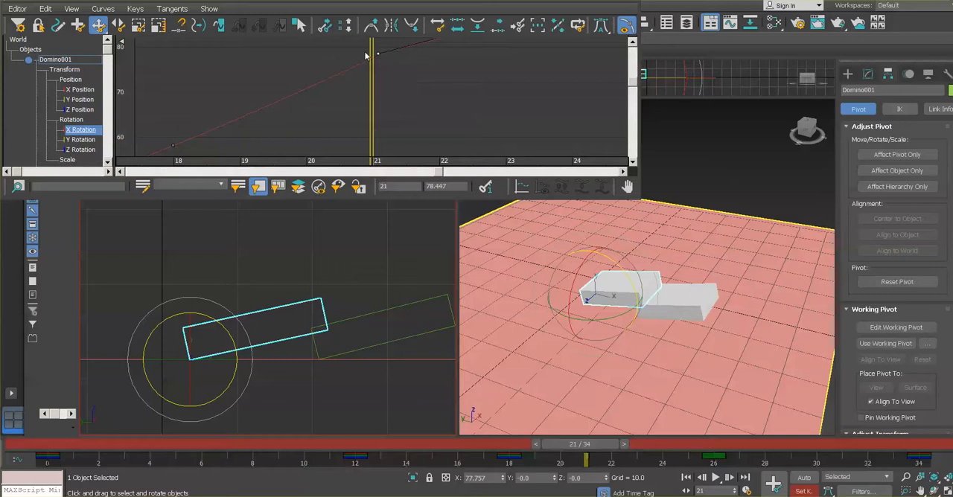
Fine-tune the frame 21 X Rotation key's incoming handle to a short tangent pointing almost straight down, and deselect the key
{"action": "left_click_drag", "start_coordinate": [363, 42], "coordinate": [403, 73]}
{"action": "left_click_drag", "start_coordinate": [372, 56], "coordinate": [376, 61]}
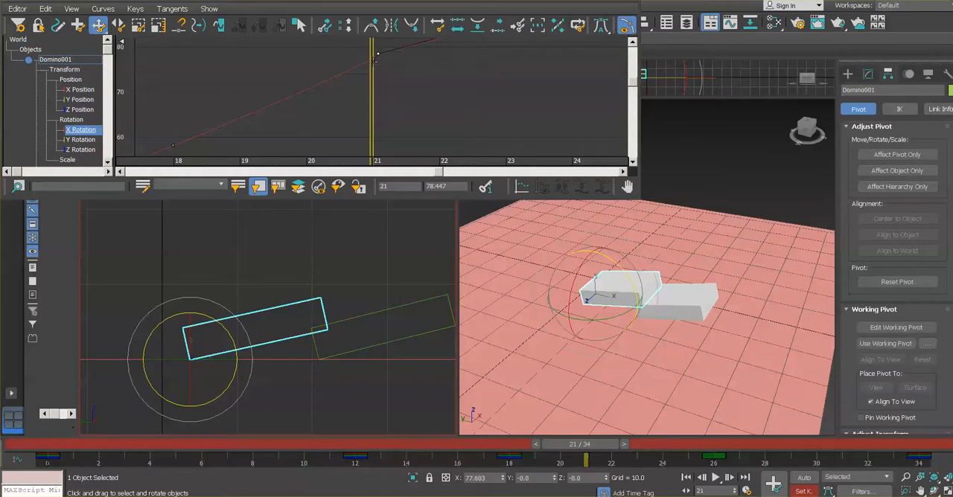
{"action": "left_click_drag", "start_coordinate": [374, 61], "coordinate": [378, 65]}
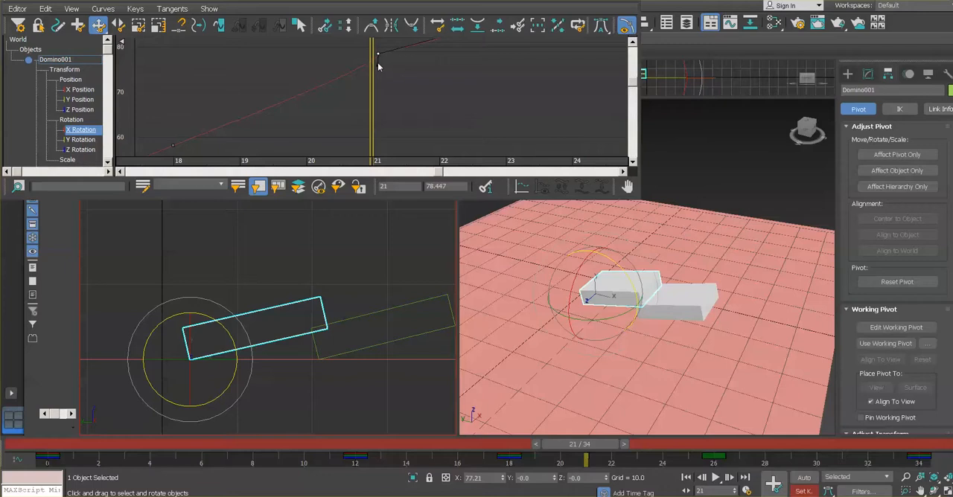
{"action": "left_click", "coordinate": [385, 68]}
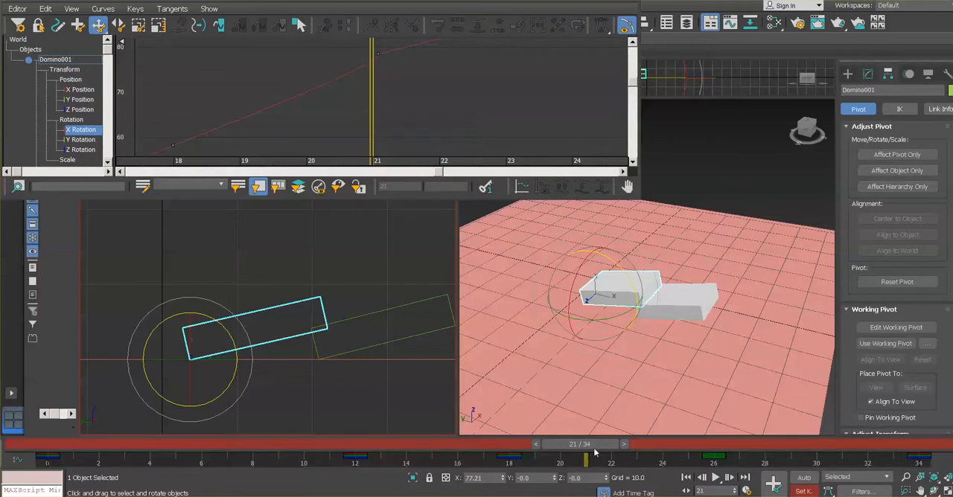
Scrub around frame 21 to check the dominoes' contact and reselect Domino001's X Rotation key there
{"action": "left_click_drag", "start_coordinate": [596, 446], "coordinate": [601, 447]}
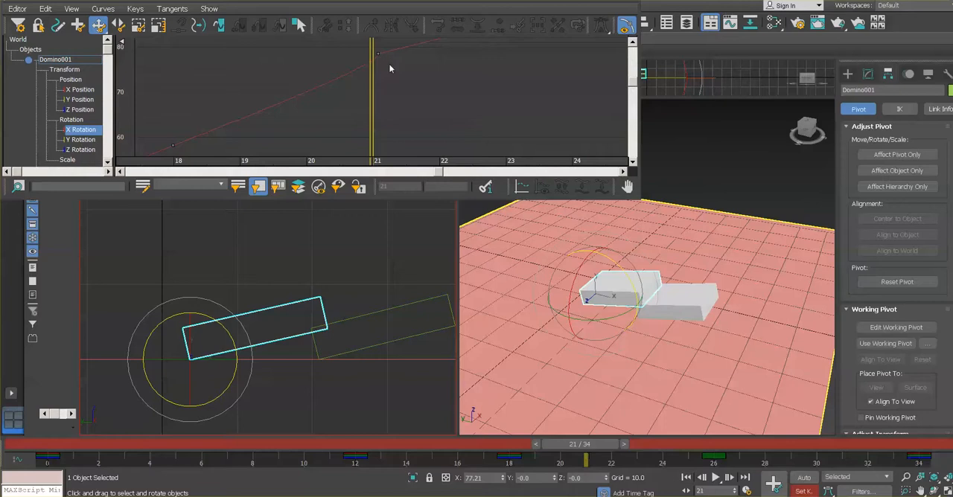
{"action": "left_click_drag", "start_coordinate": [389, 63], "coordinate": [368, 50]}
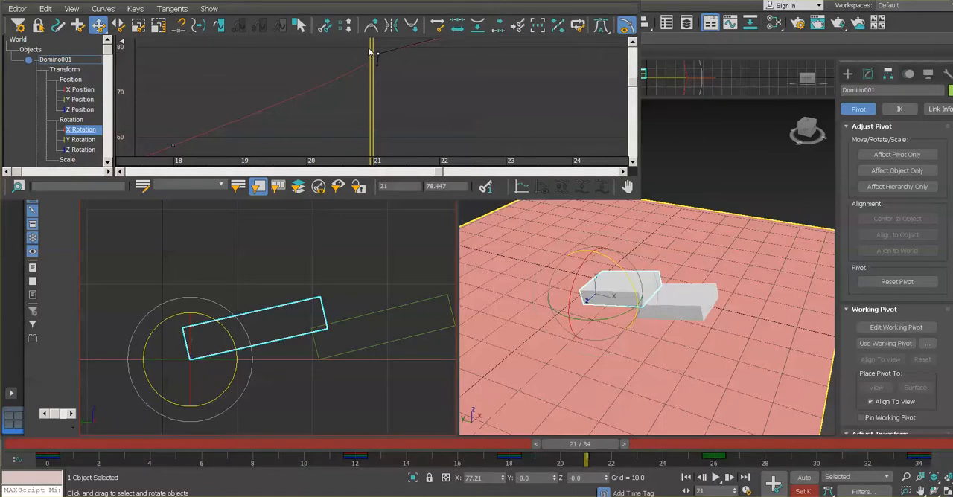
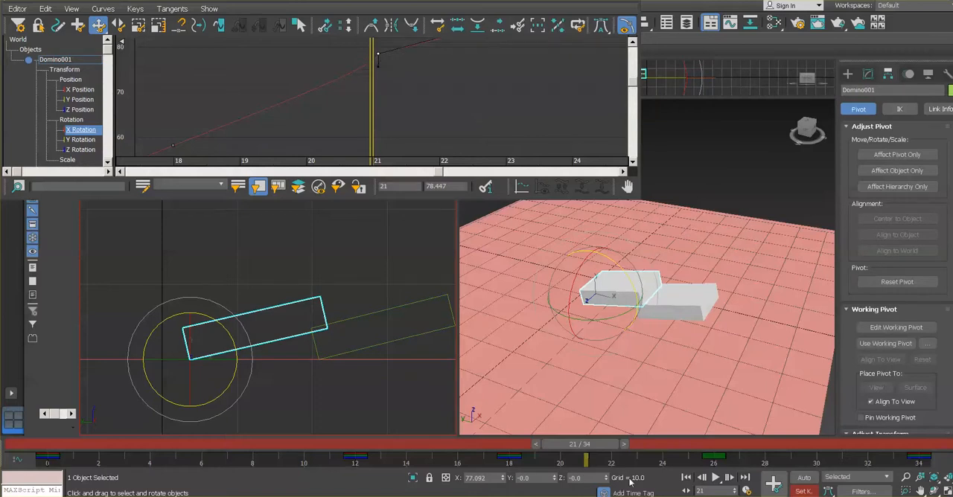
Scrub between frames 21 and 22 to check the dominoes' contact, and reselect Domino001's frame 21 X Rotation key
{"action": "left_click", "coordinate": [606, 447]}
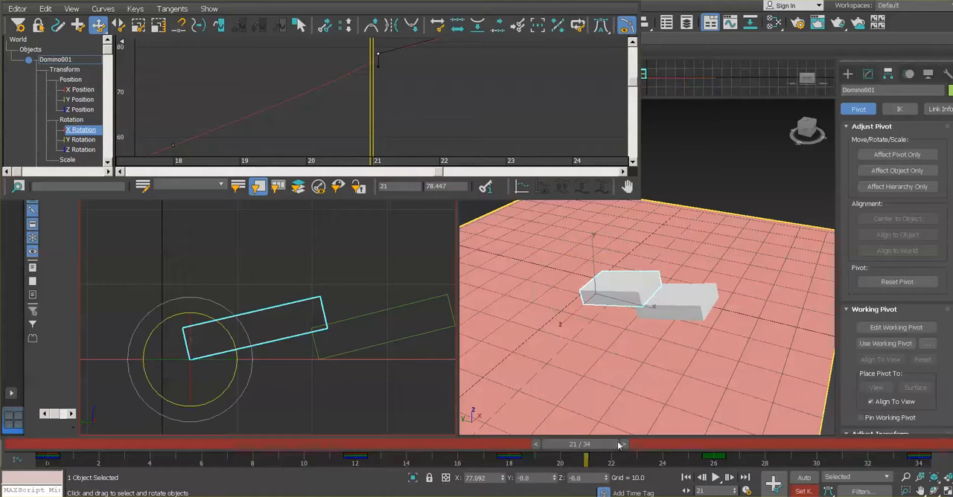
{"action": "left_click", "coordinate": [607, 449]}
{"action": "left_click_drag", "start_coordinate": [608, 451], "coordinate": [617, 452]}
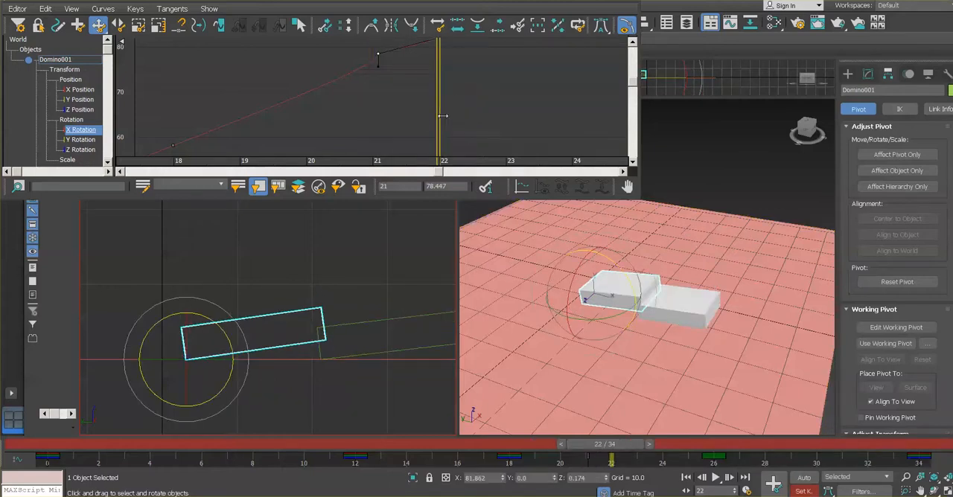
{"action": "left_click_drag", "start_coordinate": [439, 113], "coordinate": [375, 110]}
{"action": "left_click", "coordinate": [375, 110]}
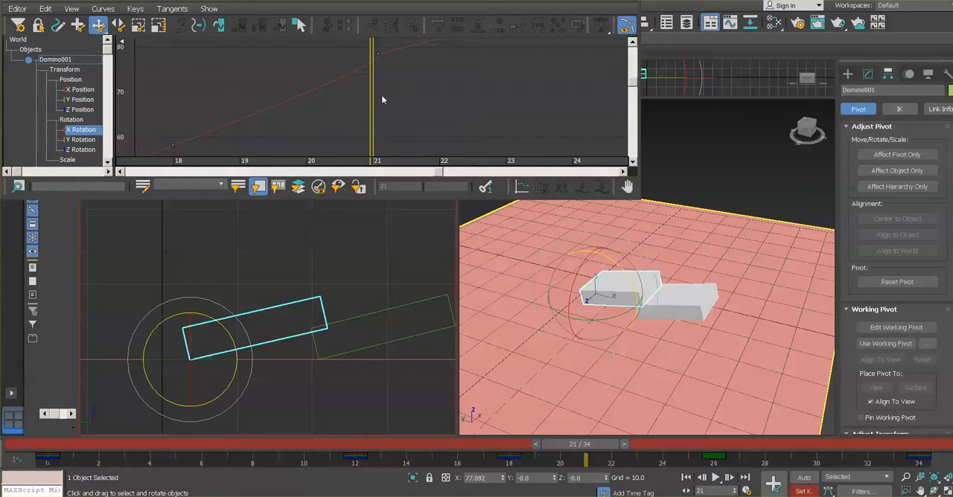
{"action": "left_click", "coordinate": [377, 53]}
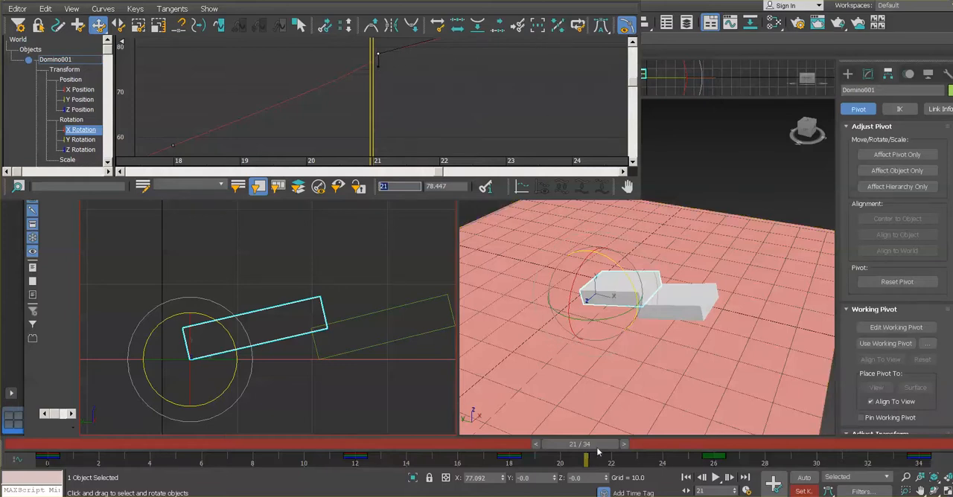
{"action": "mouse_move", "coordinate": [591, 445]}
{"action": "left_mouse_down"}
{"action": "mouse_move", "coordinate": [612, 445]}
{"action": "mouse_move", "coordinate": [592, 446]}
{"action": "left_mouse_up"}
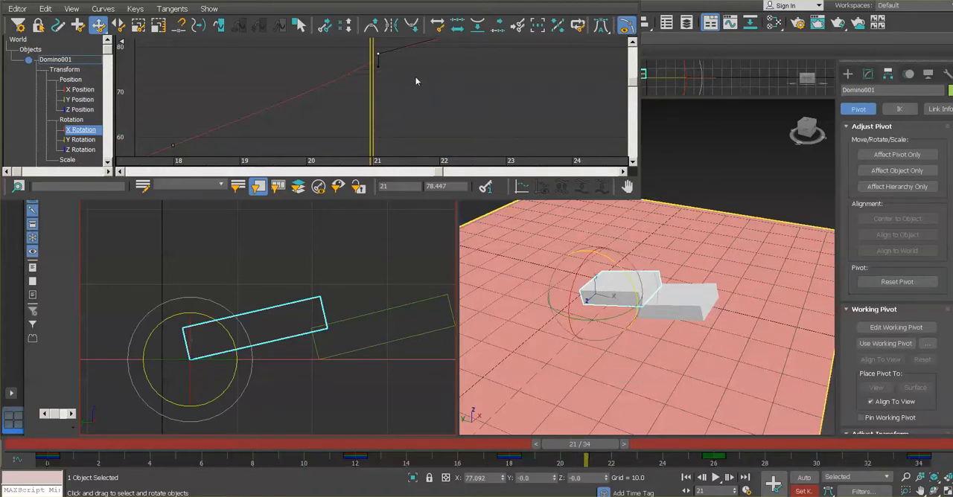
Try raising and readjusting the short incoming handle of Domino001's frame 21 X Rotation key to refine the contact
{"action": "left_click", "coordinate": [377, 68]}
{"action": "left_click", "coordinate": [378, 55]}
{"action": "left_click_drag", "start_coordinate": [379, 66], "coordinate": [377, 52]}
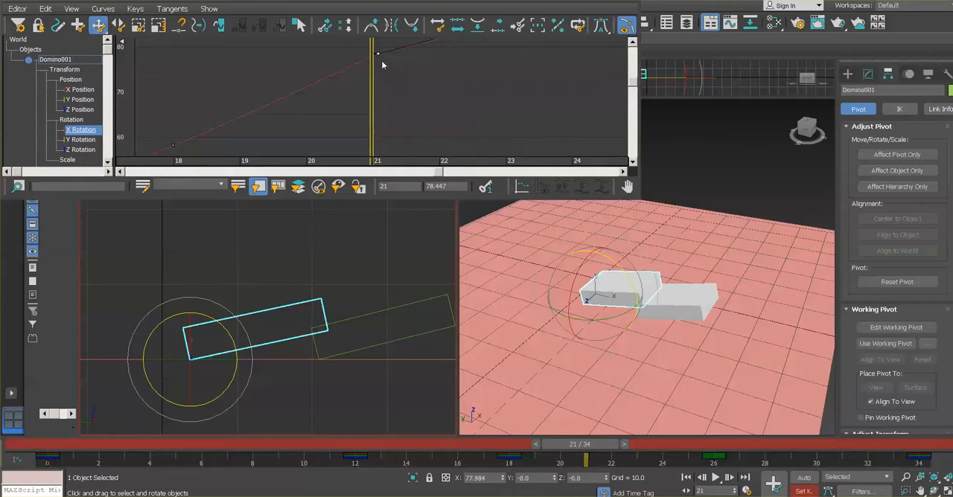
{"action": "left_click_drag", "start_coordinate": [374, 148], "coordinate": [397, 144]}
{"action": "double_click", "coordinate": [395, 185]}
{"action": "left_click_drag", "start_coordinate": [373, 54], "coordinate": [374, 58]}
{"action": "left_click_drag", "start_coordinate": [370, 63], "coordinate": [371, 68]}
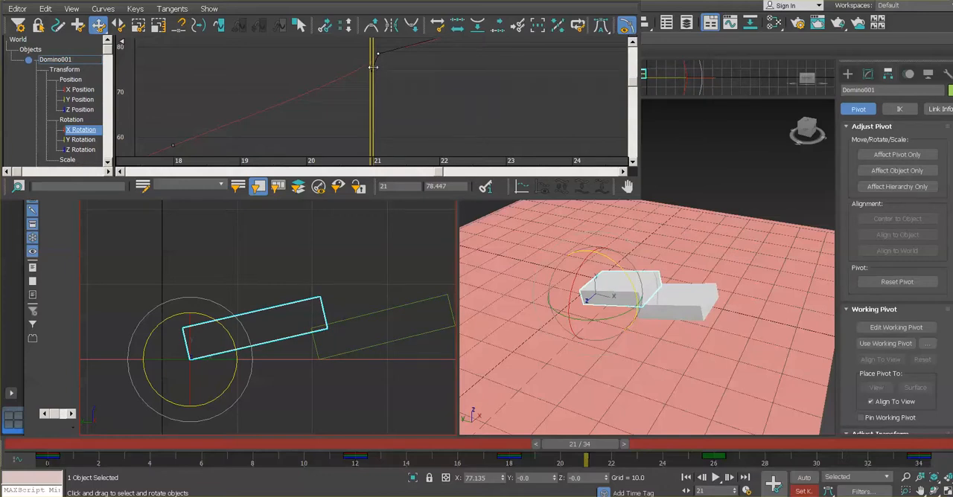
{"action": "left_click", "coordinate": [374, 64]}
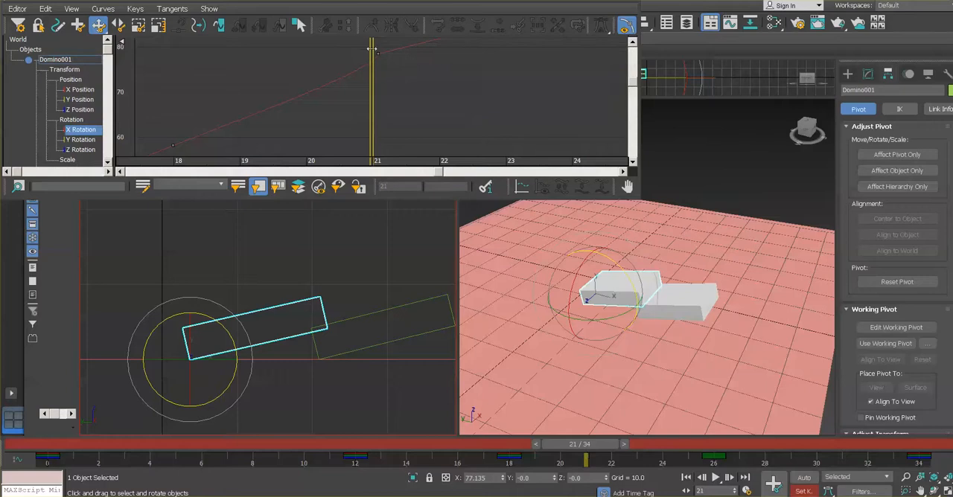
{"action": "left_click", "coordinate": [378, 54]}
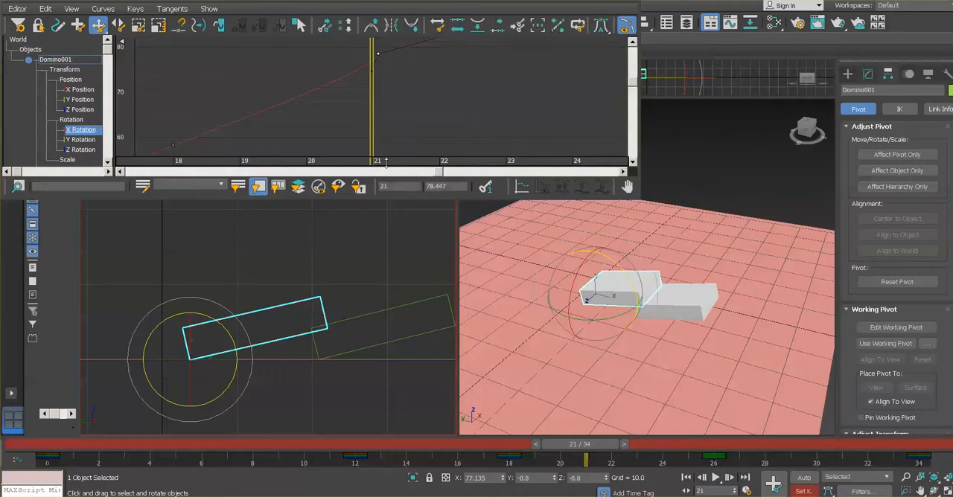
Try angling the frame 21 X Rotation key's incoming handle back along the curve, checking the dominoes at frames 22 and 21
{"action": "key", "text": "period"}
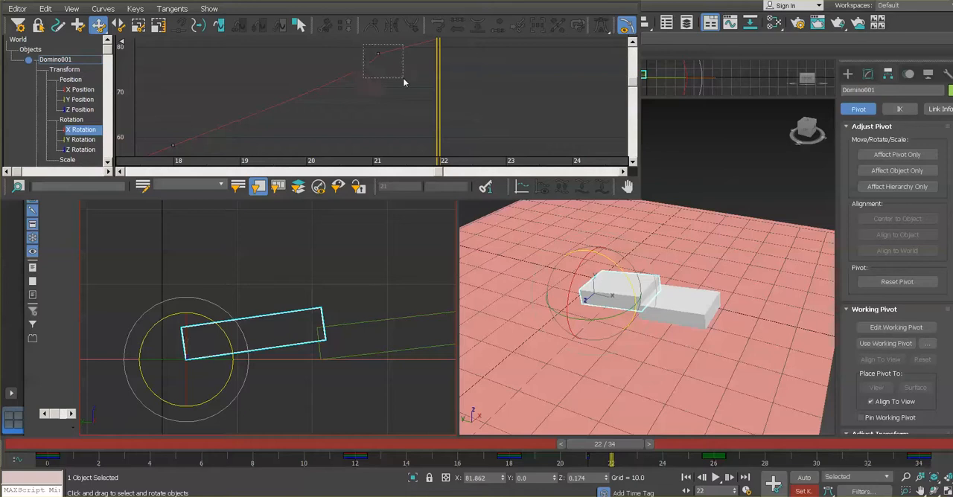
{"action": "left_click_drag", "start_coordinate": [373, 72], "coordinate": [362, 63]}
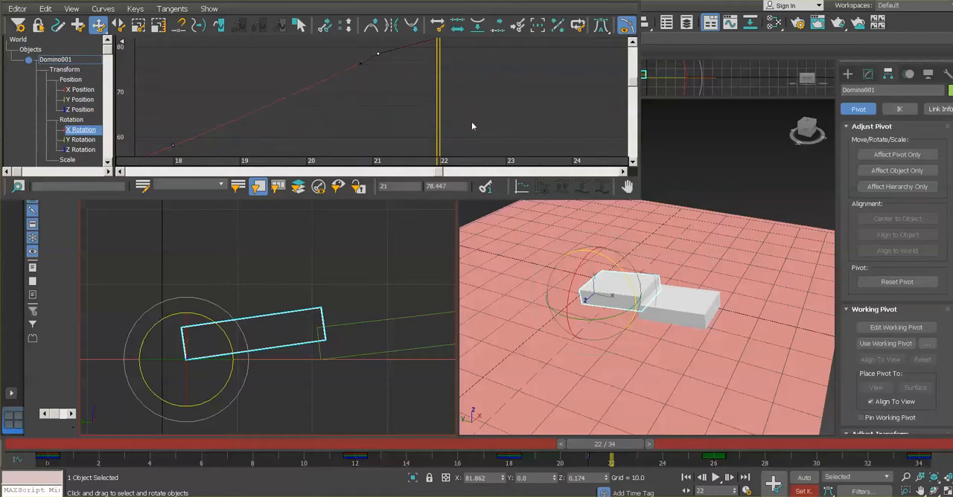
{"action": "left_click", "coordinate": [606, 422]}
{"action": "left_click_drag", "start_coordinate": [616, 447], "coordinate": [591, 447]}
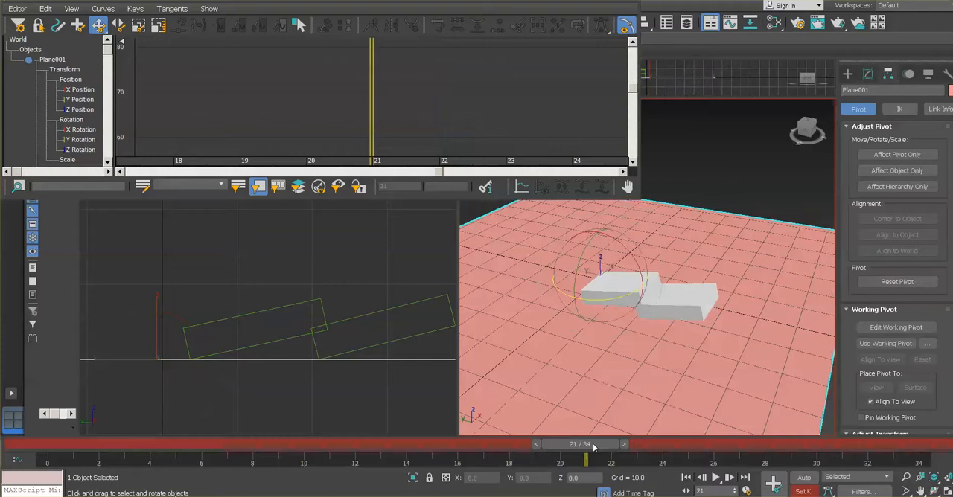
{"action": "left_click", "coordinate": [300, 303]}
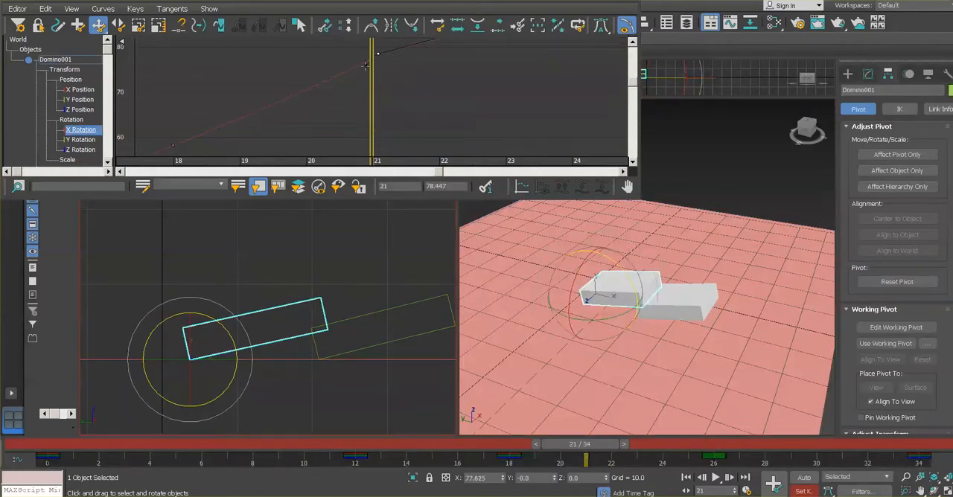
{"action": "left_click", "coordinate": [357, 52]}
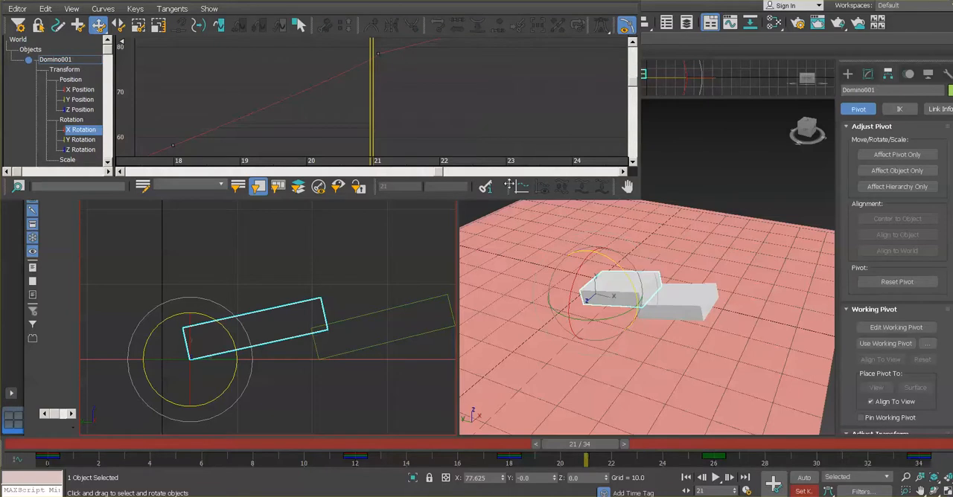
Replace Domino001's frame 21 X Rotation key with a new key at about 74.7 degrees, resting it against the second domino
{"action": "left_click_drag", "start_coordinate": [362, 47], "coordinate": [391, 68]}
{"action": "key", "text": "Delete"}
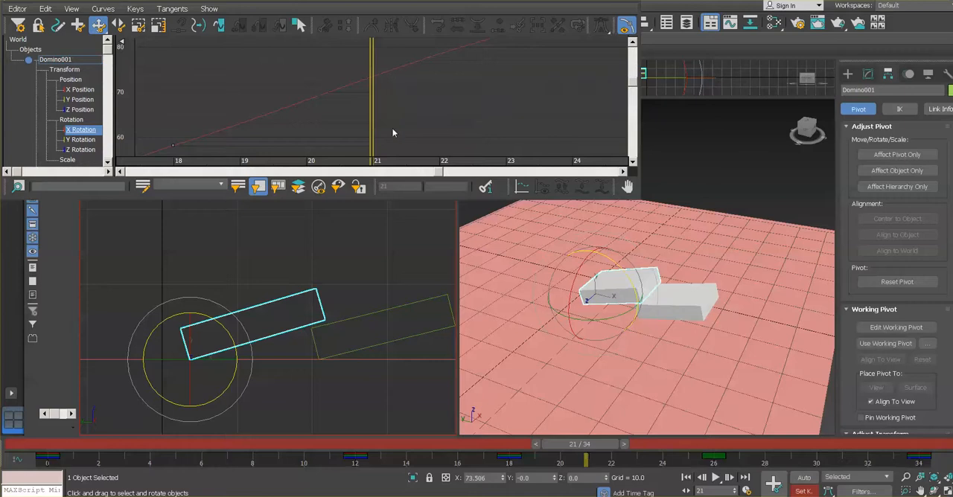
{"action": "mouse_move", "coordinate": [594, 449]}
{"action": "left_mouse_down"}
{"action": "mouse_move", "coordinate": [637, 448]}
{"action": "mouse_move", "coordinate": [523, 455]}
{"action": "mouse_move", "coordinate": [617, 449]}
{"action": "mouse_move", "coordinate": [601, 449]}
{"action": "left_mouse_up"}
{"action": "key", "text": "e"}
{"action": "left_click_drag", "start_coordinate": [225, 328], "coordinate": [224, 335]}
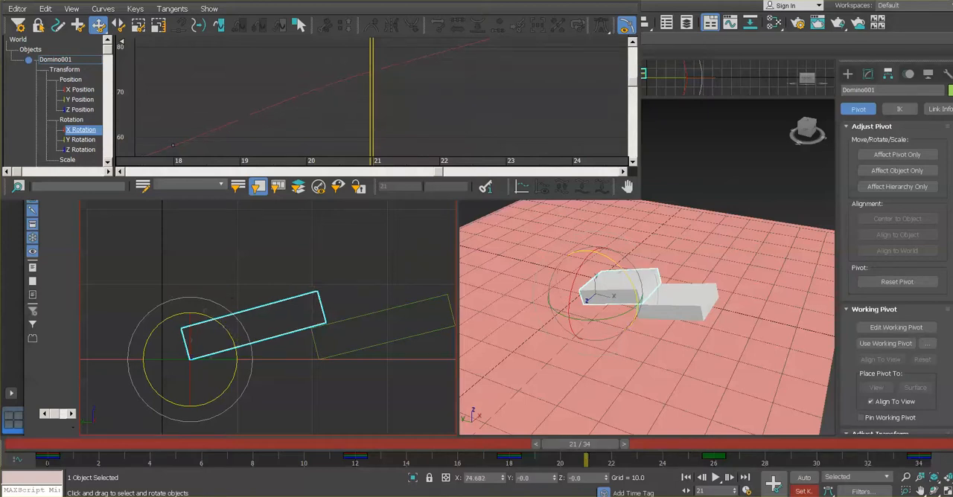
{"action": "left_click", "coordinate": [774, 487]}
Break the tangents of Domino001's frame 21 X Rotation key and lower its outgoing handle to clear the overlap at frame 22
{"action": "left_click_drag", "start_coordinate": [583, 449], "coordinate": [614, 452]}
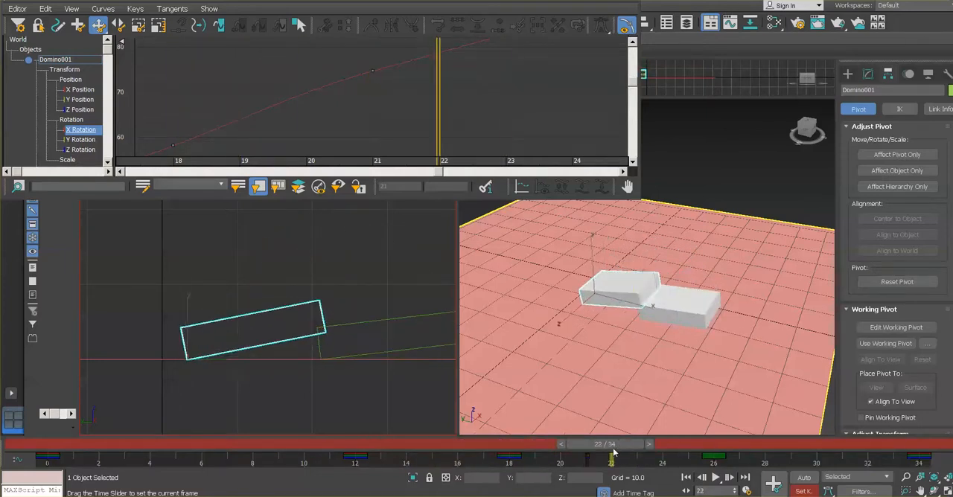
{"action": "key", "text": "e"}
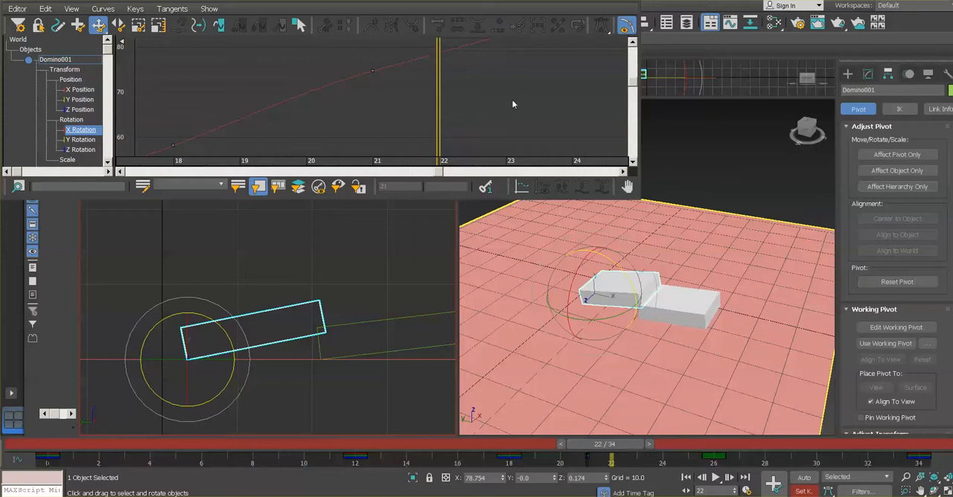
{"action": "middle_click_drag", "start_coordinate": [500, 71], "coordinate": [494, 155]}
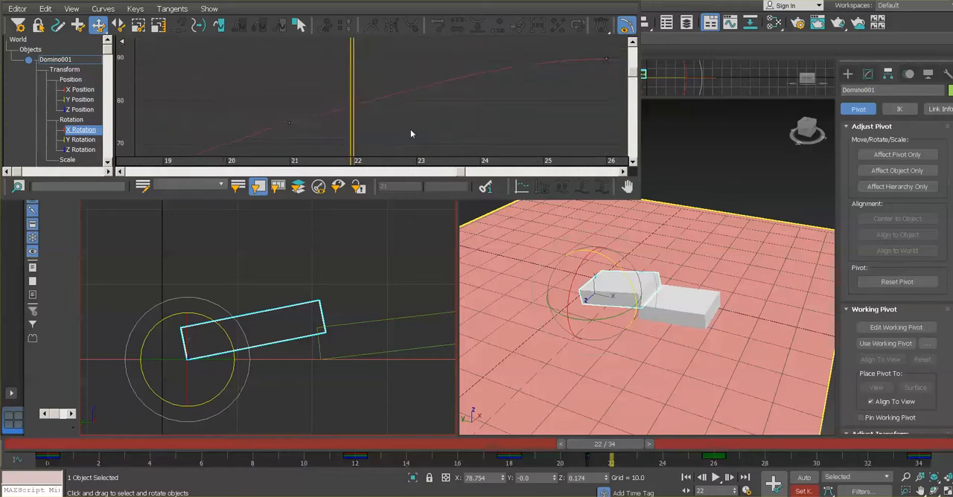
{"action": "left_click_drag", "start_coordinate": [275, 96], "coordinate": [314, 156]}
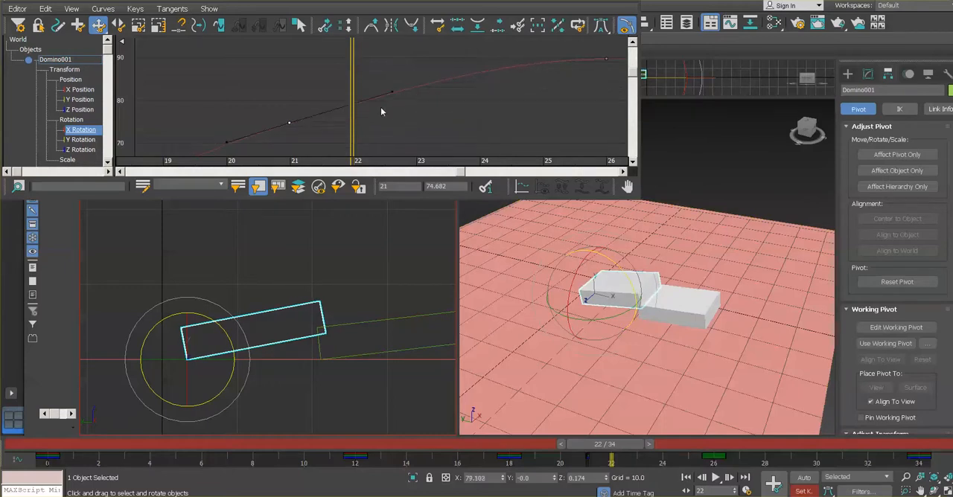
{"action": "left_click", "coordinate": [172, 9]}
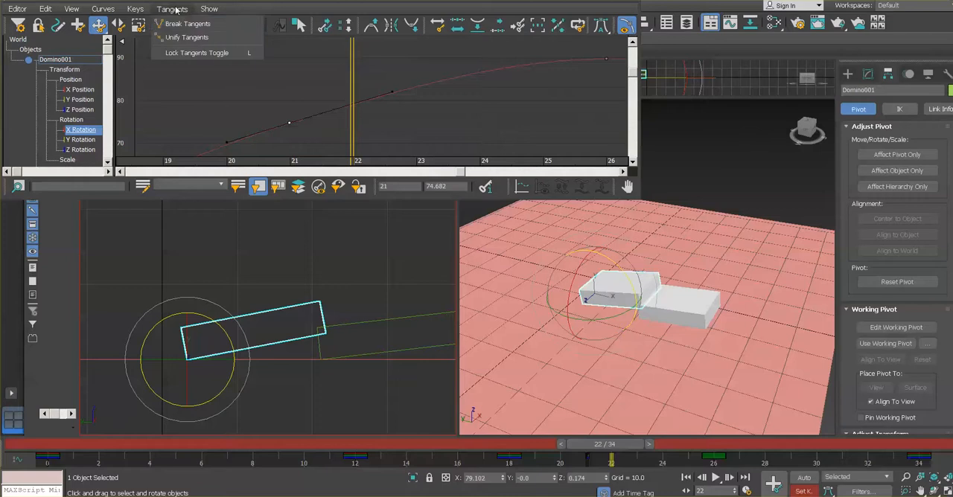
{"action": "left_click", "coordinate": [179, 24]}
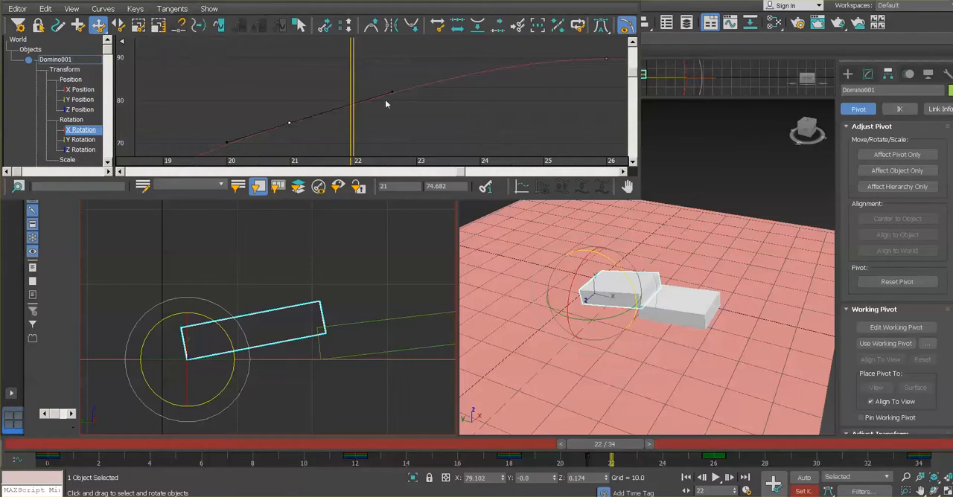
{"action": "left_click_drag", "start_coordinate": [390, 94], "coordinate": [393, 115]}
{"action": "left_click", "coordinate": [392, 117]}
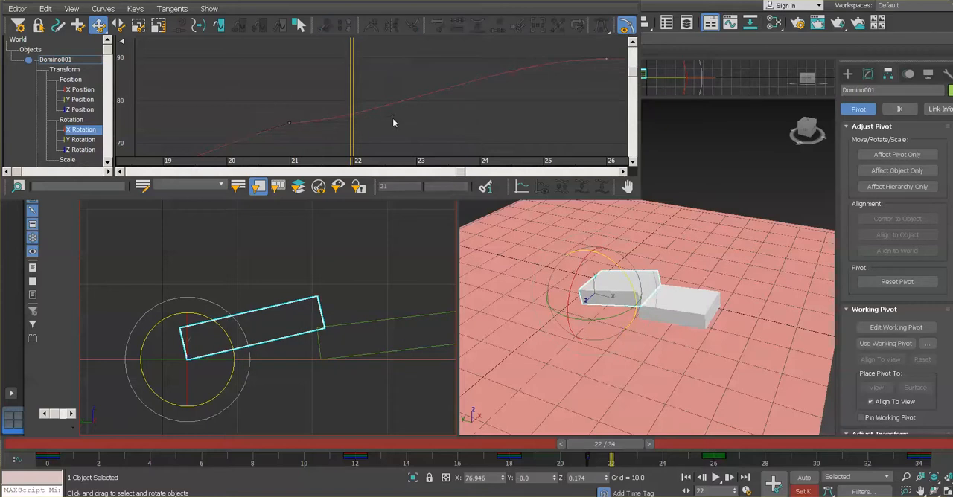
{"action": "left_click_drag", "start_coordinate": [275, 117], "coordinate": [400, 156]}
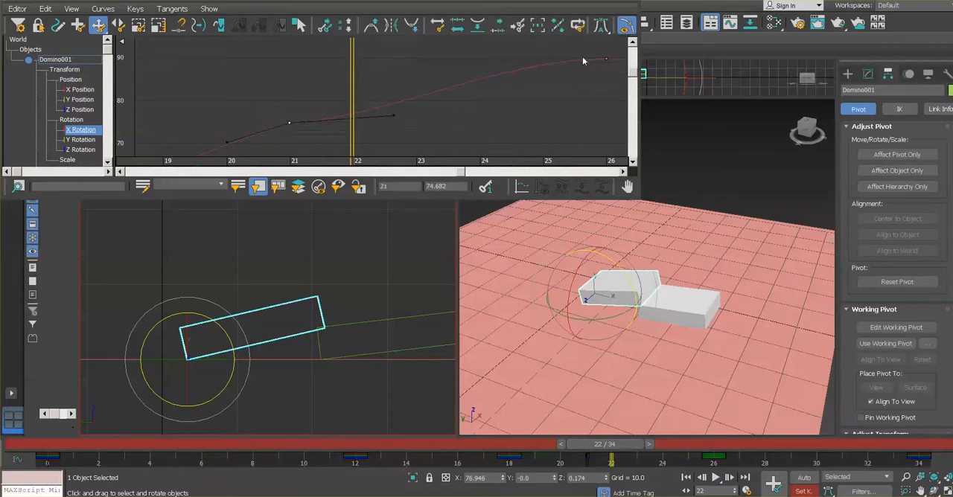
Lower the incoming handle of Domino001's frame 26 X Rotation key so the curve rises more steeply into it
{"action": "left_click", "coordinate": [605, 57]}
{"action": "left_click_drag", "start_coordinate": [503, 58], "coordinate": [503, 73]}
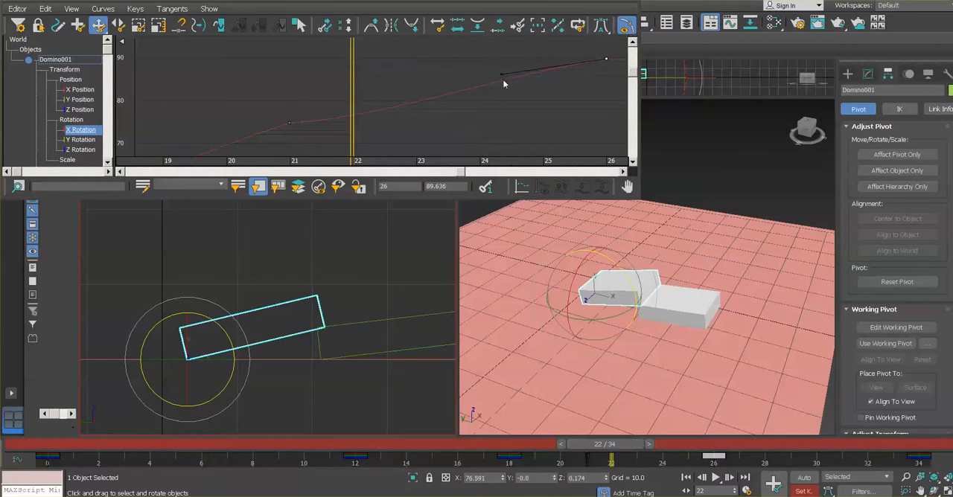
{"action": "left_click", "coordinate": [560, 70]}
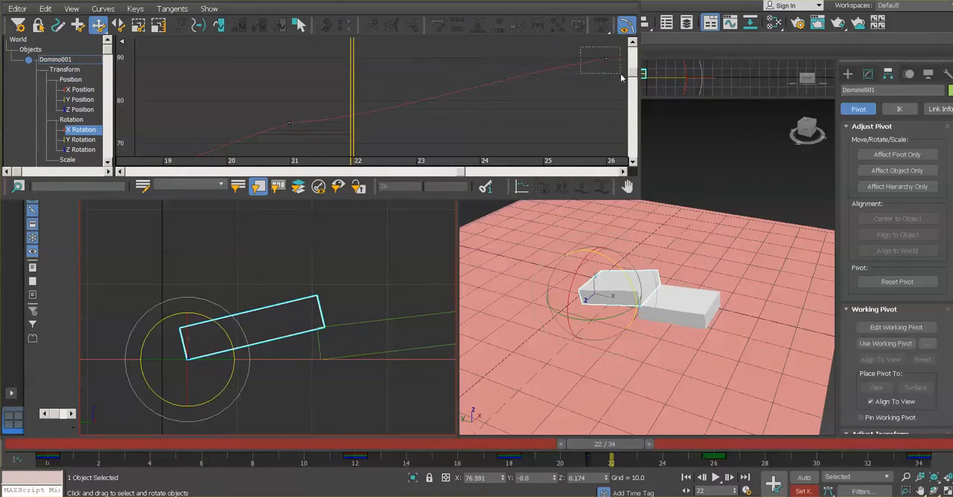
{"action": "left_click_drag", "start_coordinate": [581, 46], "coordinate": [620, 74]}
{"action": "left_click_drag", "start_coordinate": [501, 73], "coordinate": [503, 84]}
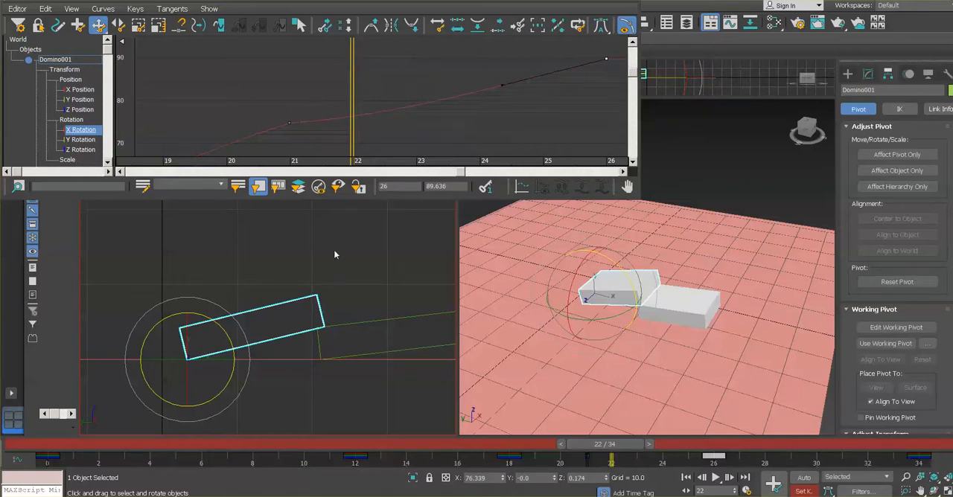
Close the Curve Editor and play the animation through in the maximized Perspective viewport, stopping playback when done
{"action": "left_click", "coordinate": [630, 2]}
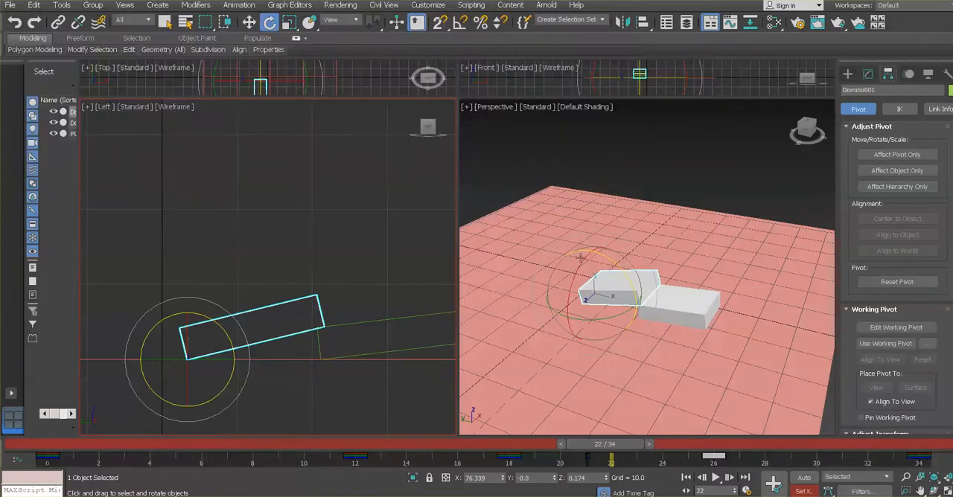
{"action": "middle_click", "coordinate": [687, 222]}
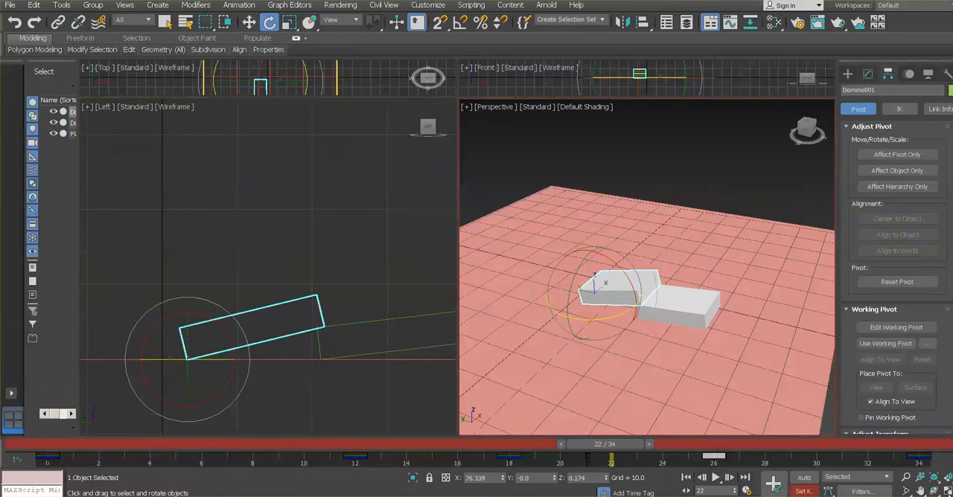
{"action": "left_click", "coordinate": [946, 491]}
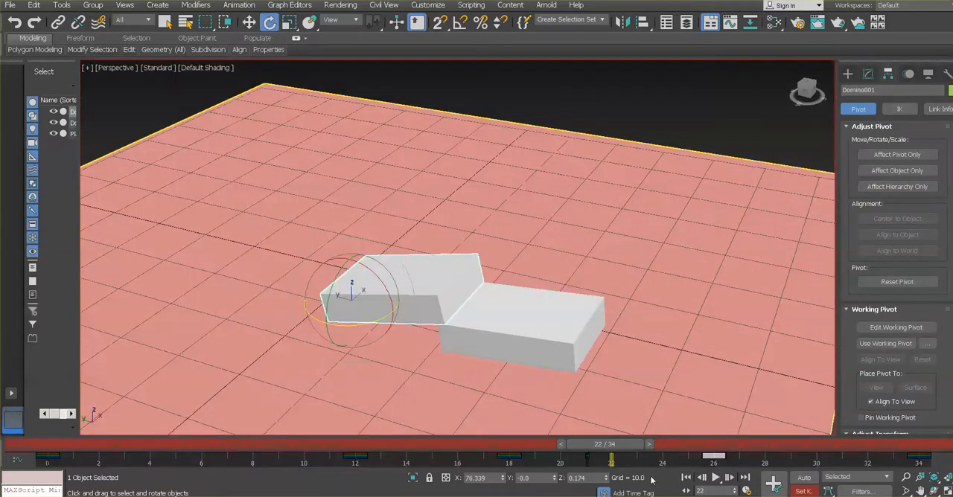
{"action": "left_click", "coordinate": [717, 480]}
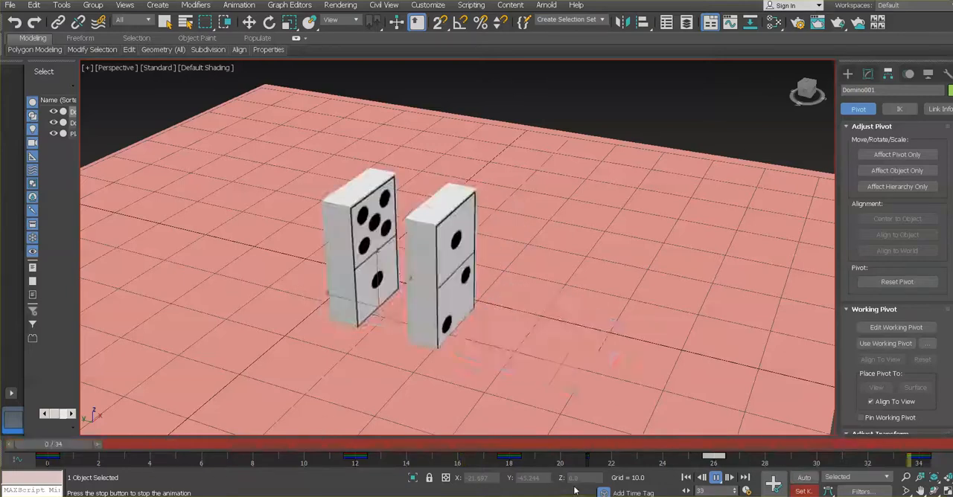
{"action": "left_click", "coordinate": [715, 478]}
Deselect everything, hide the Perspective viewport grid, and return the animation to frame 0
{"action": "key", "text": "e"}
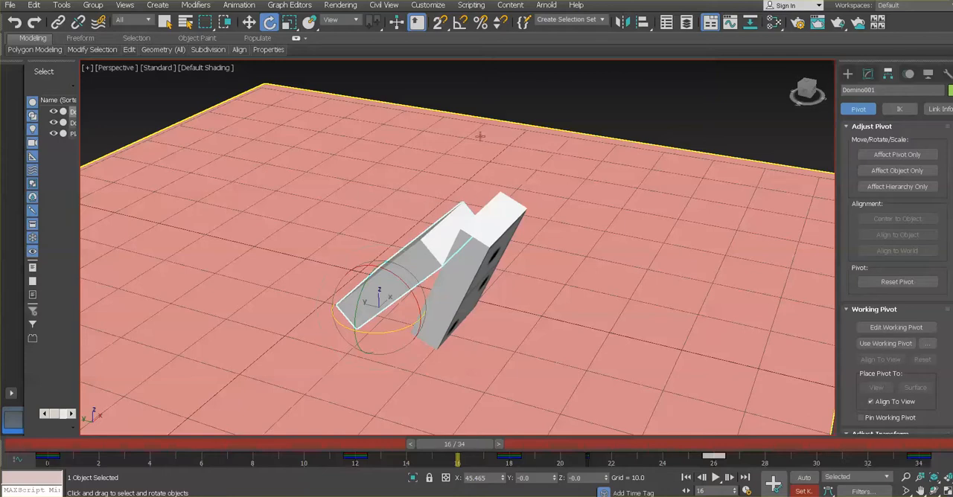
{"action": "left_click", "coordinate": [674, 104]}
{"action": "key", "text": "g"}
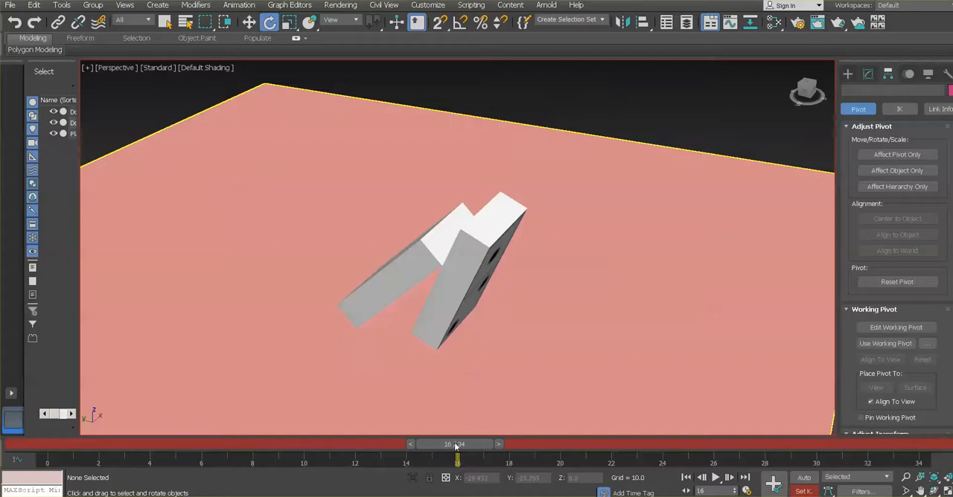
{"action": "left_click_drag", "start_coordinate": [453, 445], "coordinate": [318, 439]}
{"action": "key", "text": "Home"}
{"action": "key", "text": "e"}
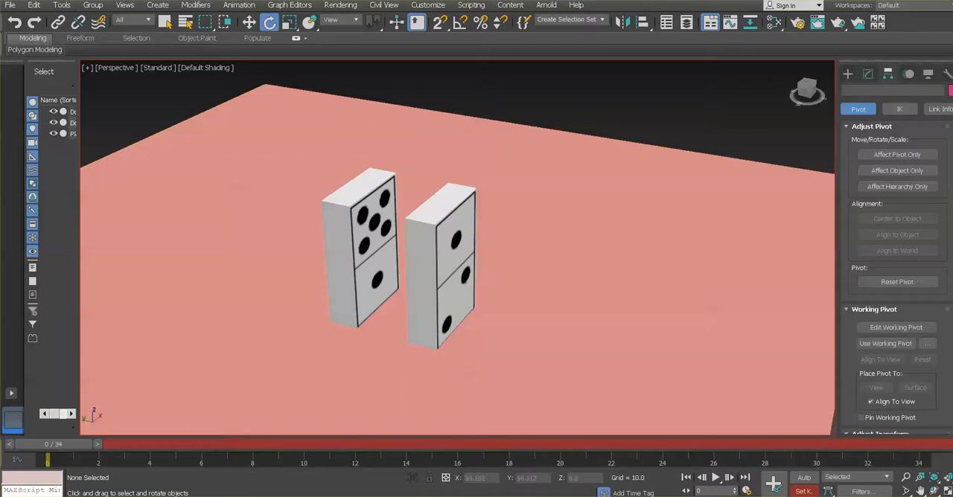
Open the Make Preview settings for a viewport preview animation and move the dialog clear of the dominoes
{"action": "left_click", "coordinate": [159, 5]}
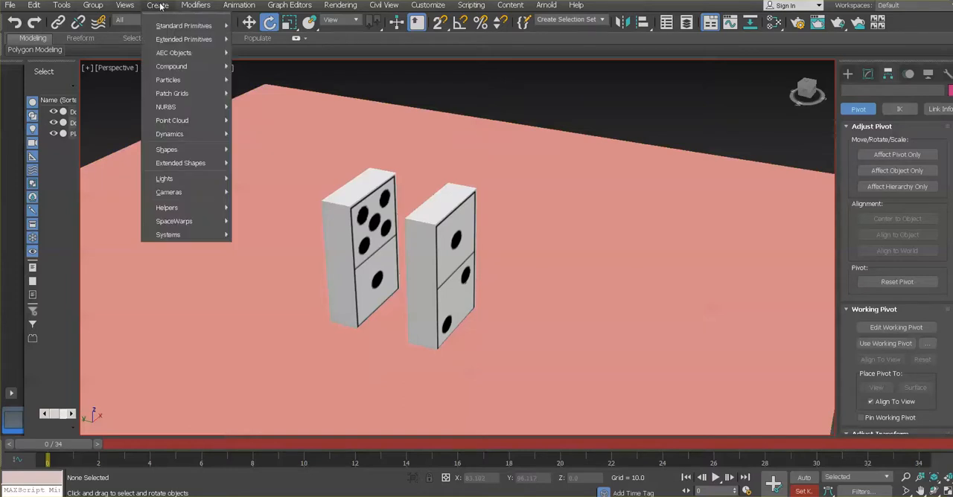
{"action": "mouse_move", "coordinate": [40, 5]}
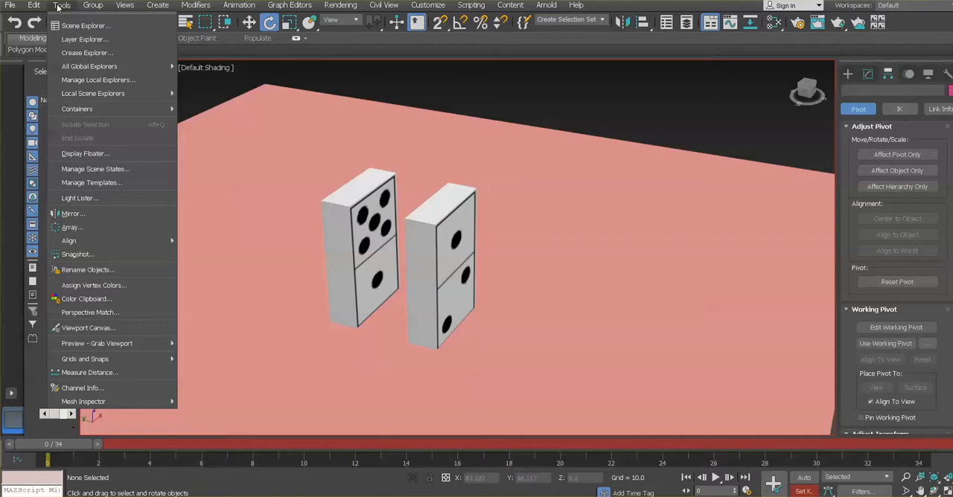
{"action": "mouse_move", "coordinate": [97, 345]}
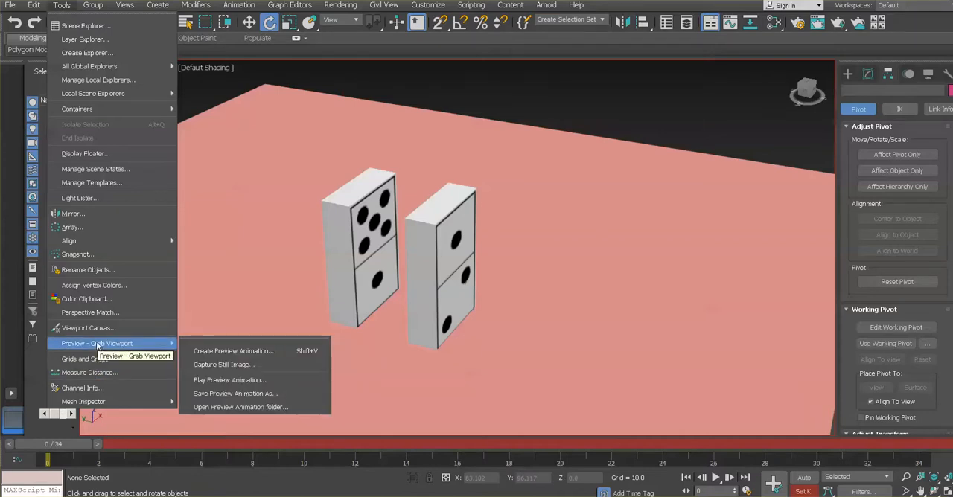
{"action": "left_click", "coordinate": [210, 353]}
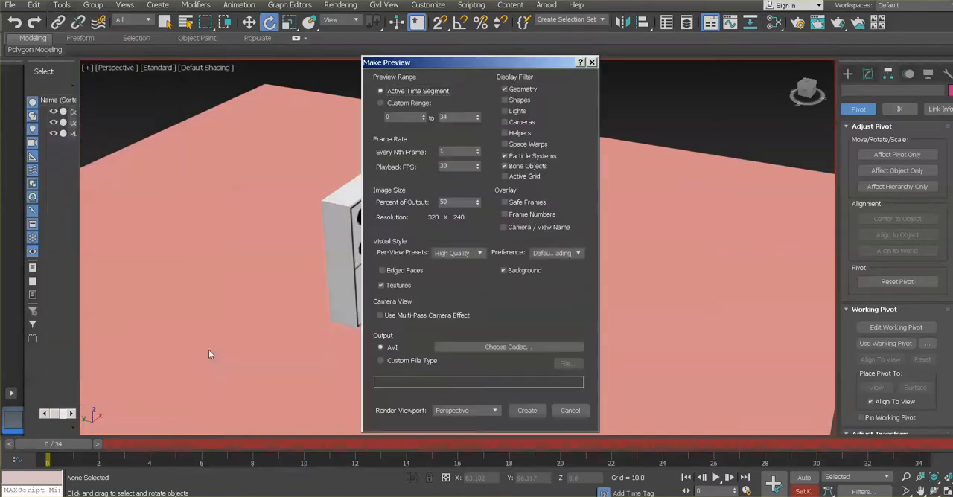
{"action": "left_click_drag", "start_coordinate": [457, 67], "coordinate": [675, 24]}
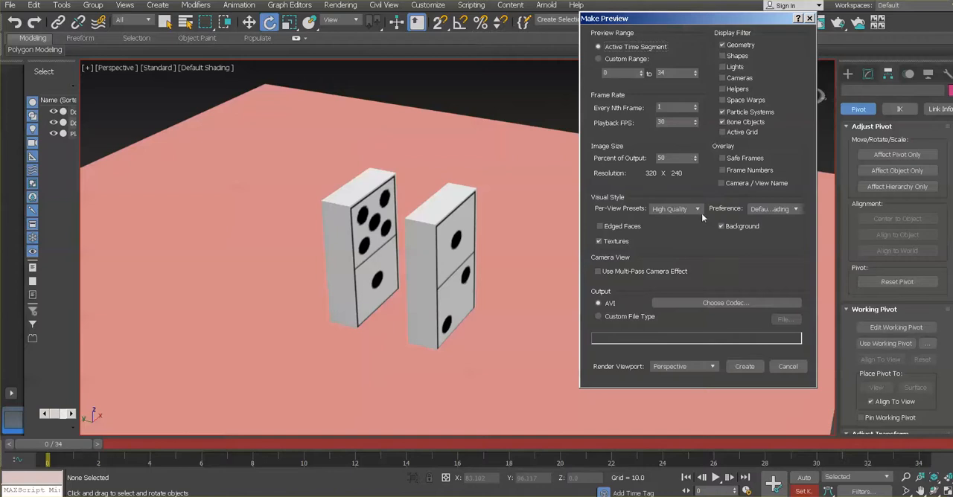
Create an AVI preview of the Perspective viewport over the active time segment, compressed with Microsoft Video 1 at quality 75
{"action": "left_click", "coordinate": [608, 60]}
{"action": "left_click", "coordinate": [609, 47]}
{"action": "left_click", "coordinate": [635, 48]}
{"action": "left_click", "coordinate": [744, 366]}
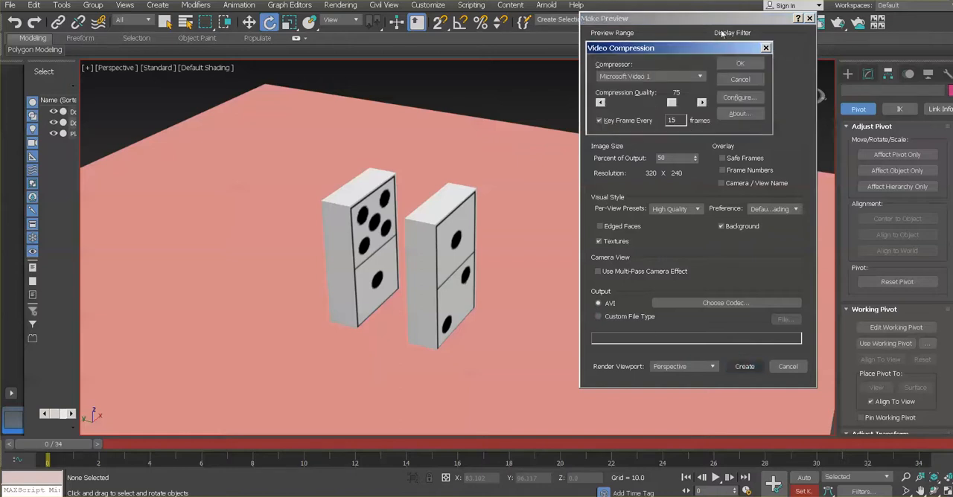
{"action": "left_click", "coordinate": [732, 66]}
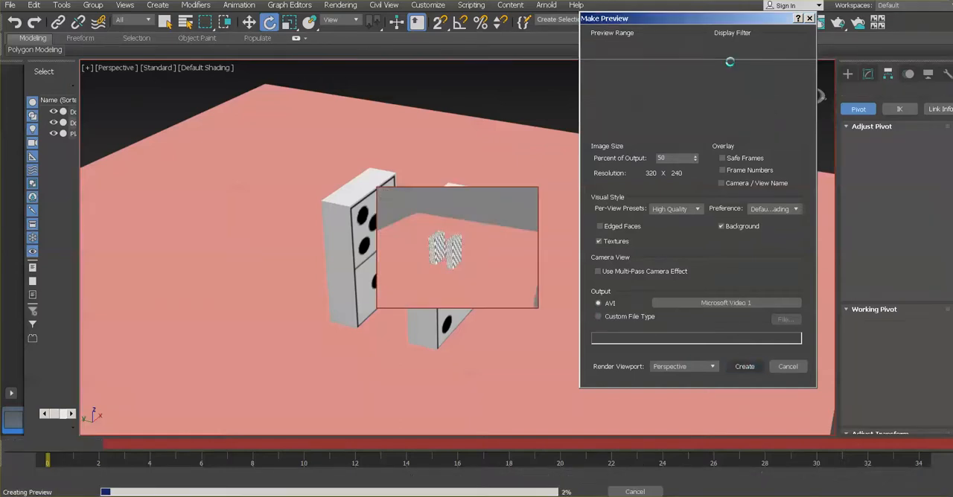